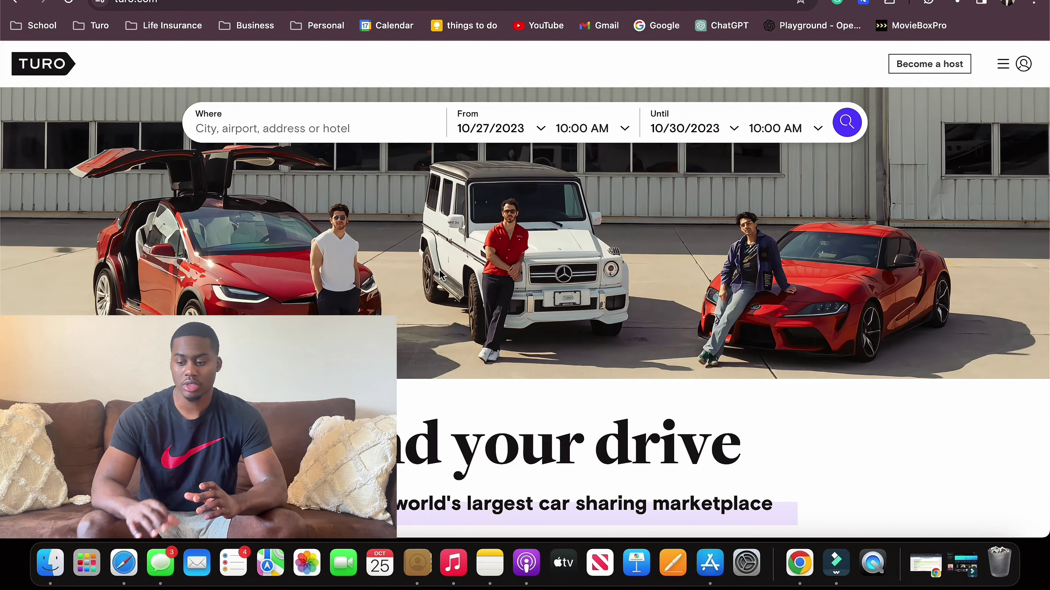
- Start a new car listing and save the pasted VIN to identify the car
{"action": "left_click", "coordinate": [901, 63]}
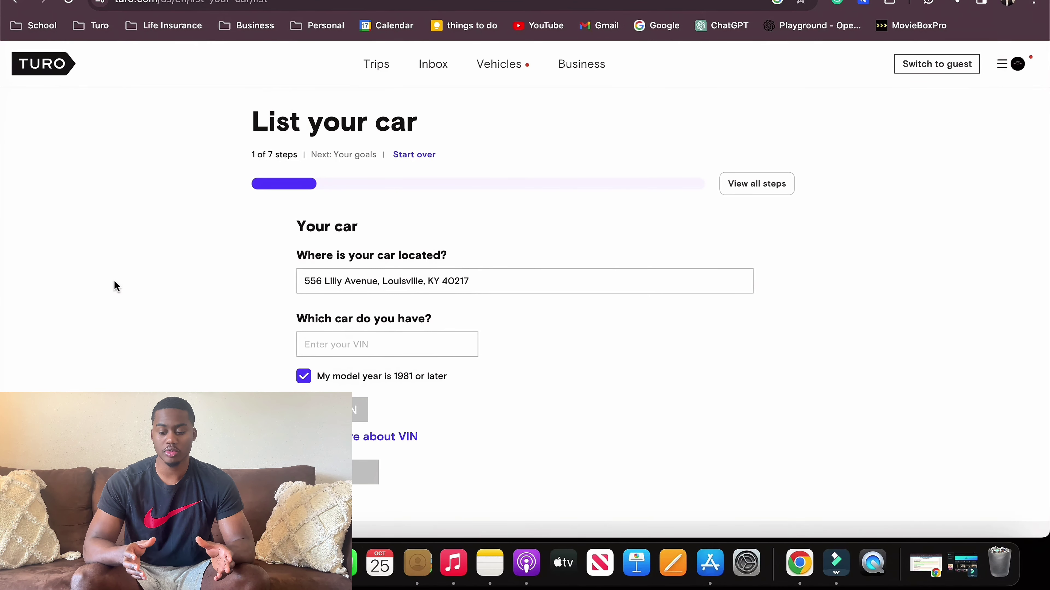
{"action": "left_click", "coordinate": [356, 343]}
{"action": "left_click", "coordinate": [222, 368]}
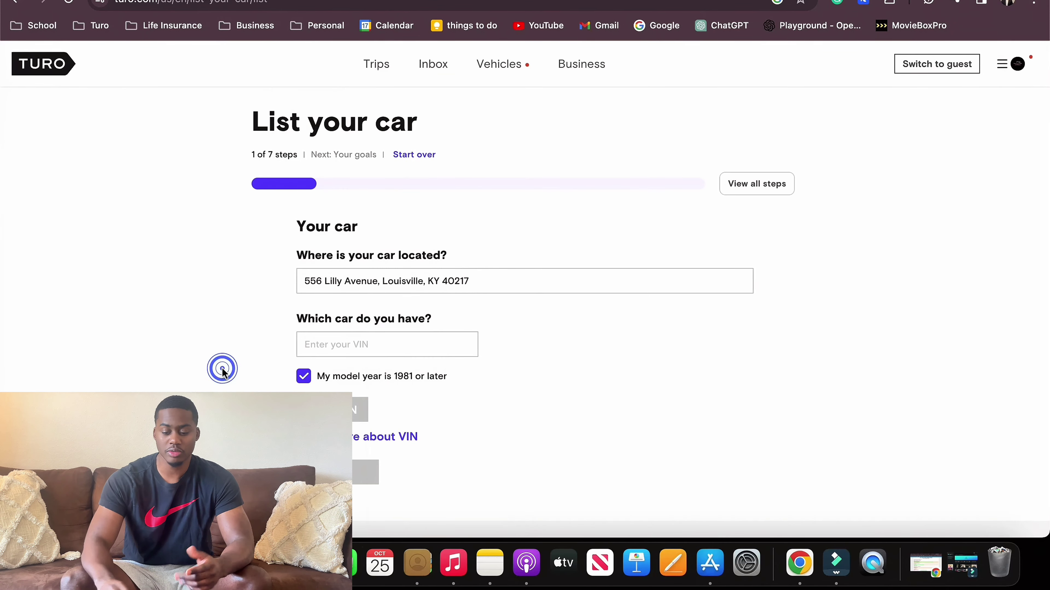
{"action": "left_click", "coordinate": [395, 339]}
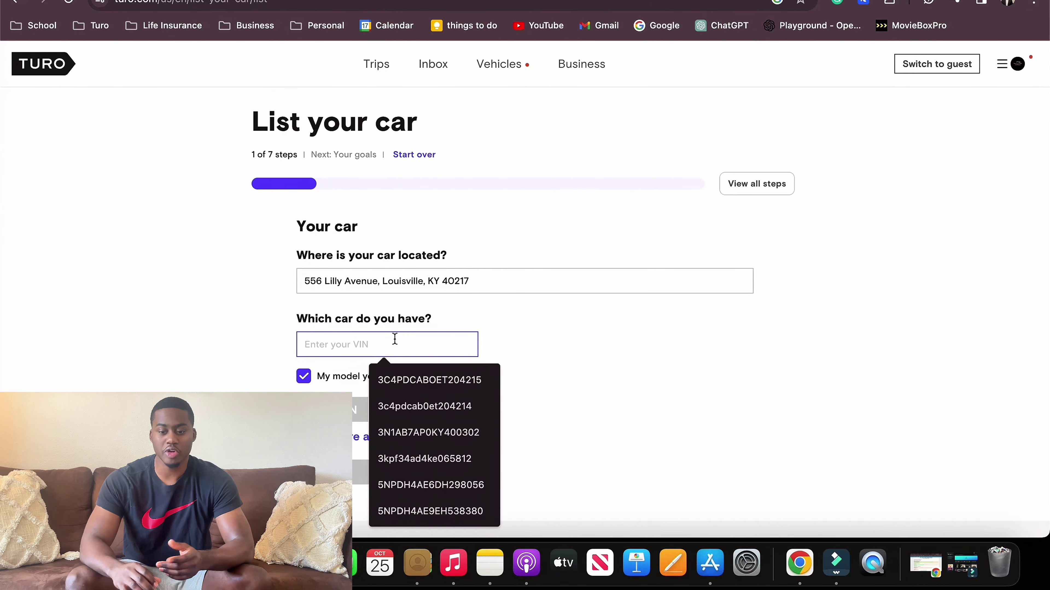
{"action": "type", "text": "3N1AB8CV3LY209990"}
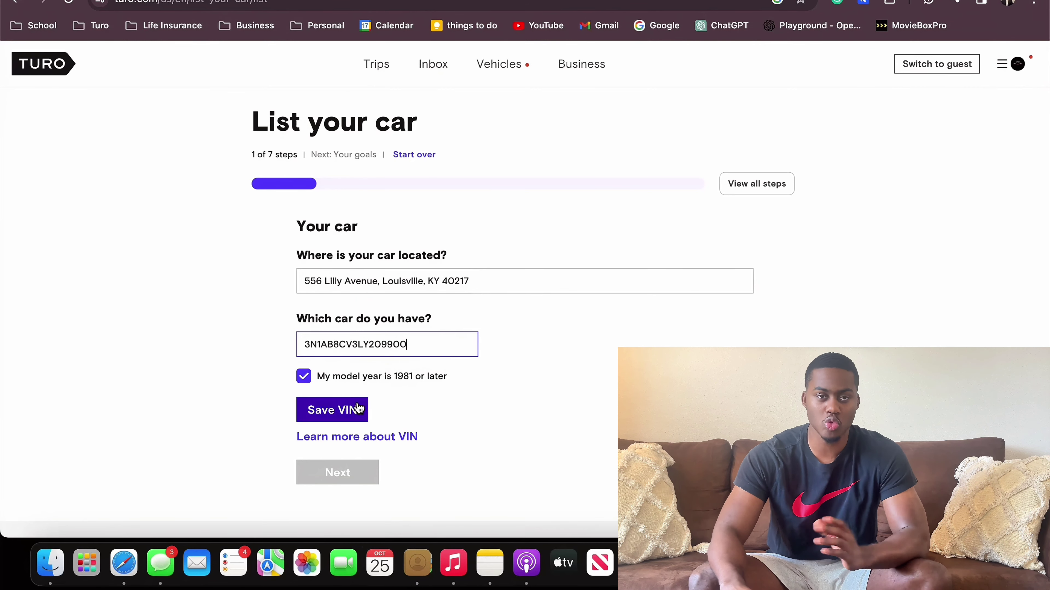
{"action": "left_click", "coordinate": [358, 408]}
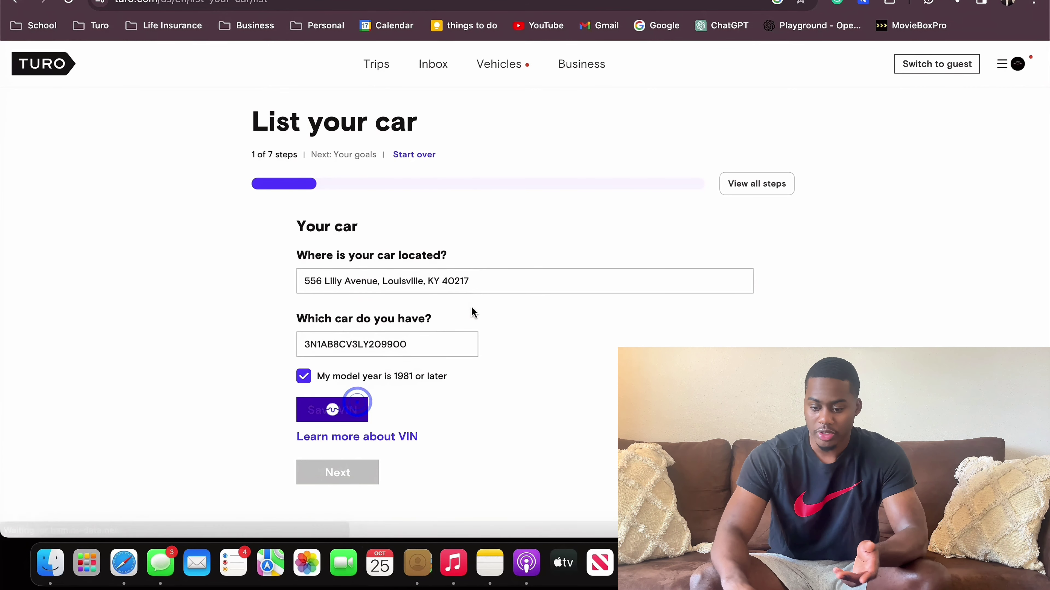
- Set the odometer distance to 10-20k miles
{"action": "scroll", "coordinate": [406, 395], "scroll_direction": "down", "scroll_amount": 6}
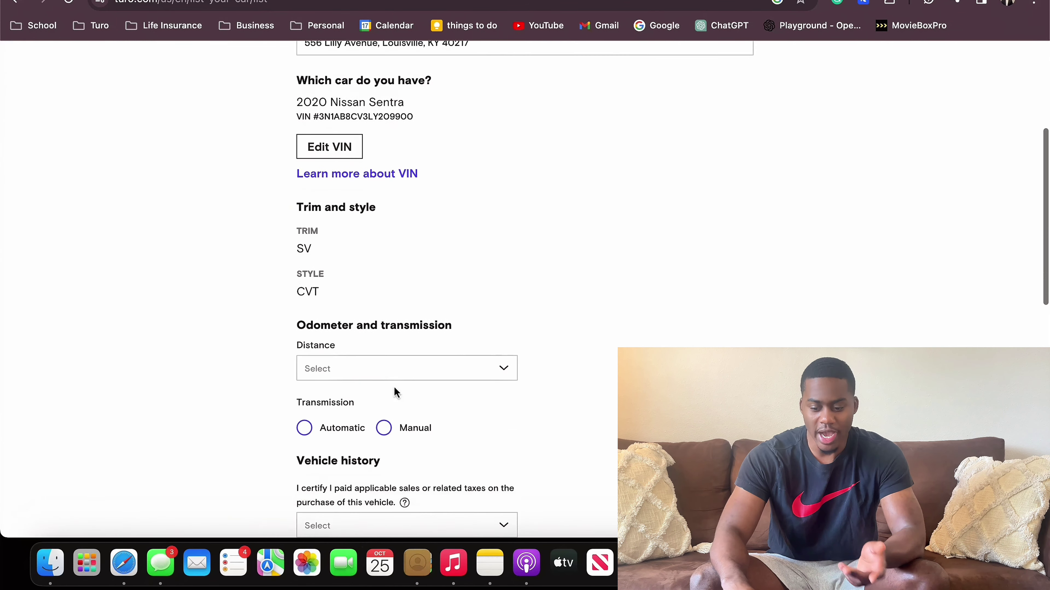
{"action": "left_click", "coordinate": [399, 374]}
{"action": "left_click", "coordinate": [366, 403]}
{"action": "scroll", "coordinate": [504, 331], "scroll_direction": "down", "scroll_amount": 1}
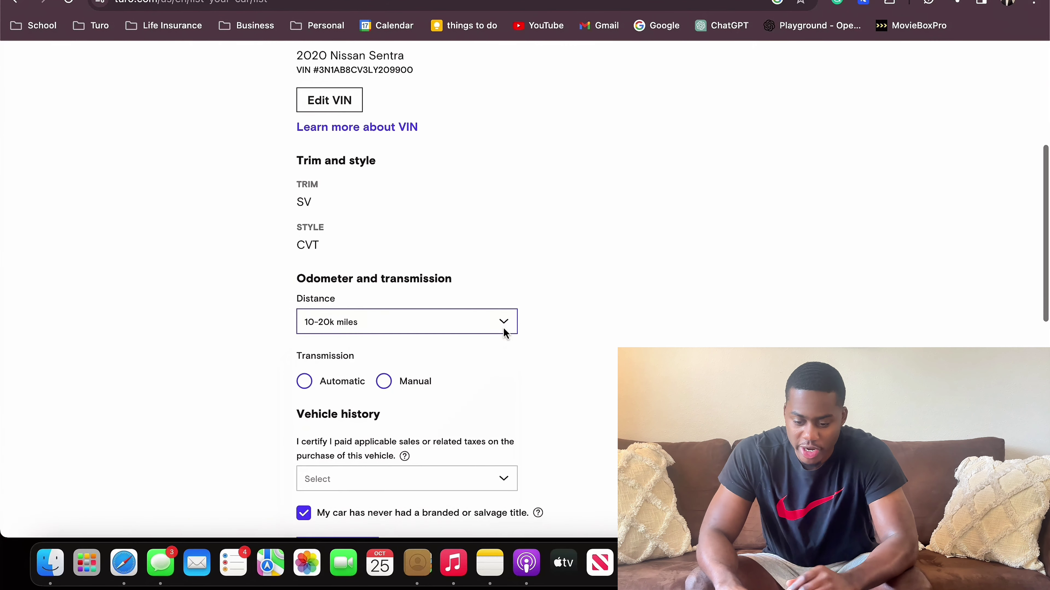
{"action": "left_click", "coordinate": [500, 319]}
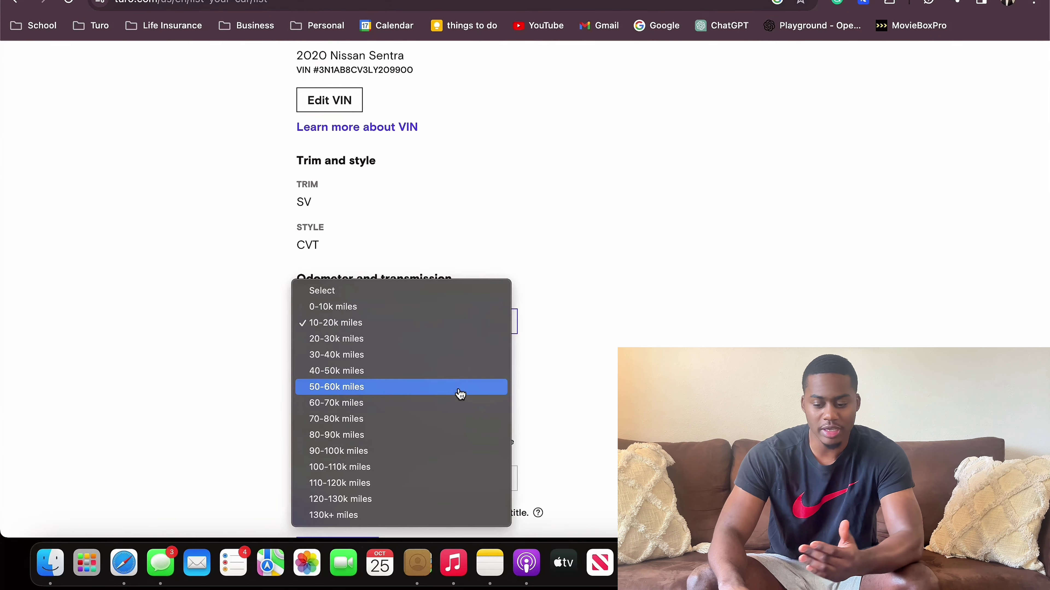
{"action": "left_click", "coordinate": [580, 398]}
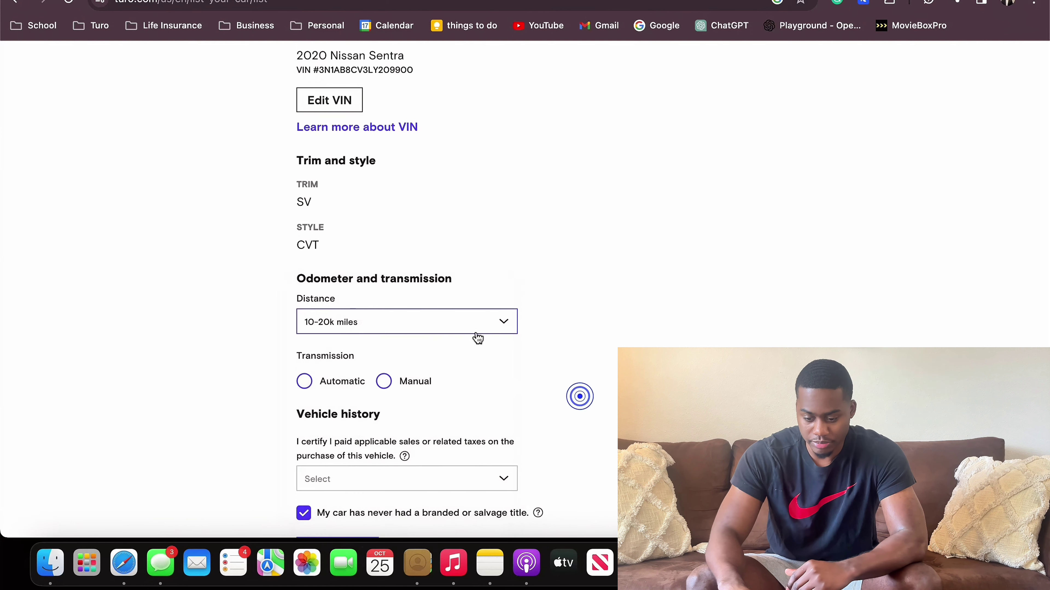
{"action": "left_click", "coordinate": [475, 319]}
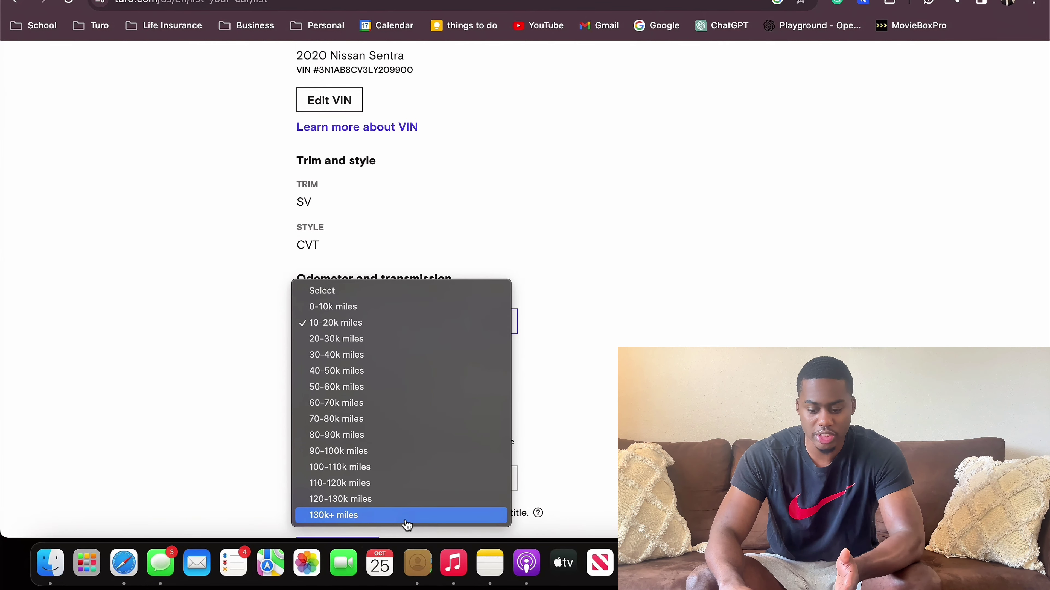
{"action": "left_click", "coordinate": [594, 366]}
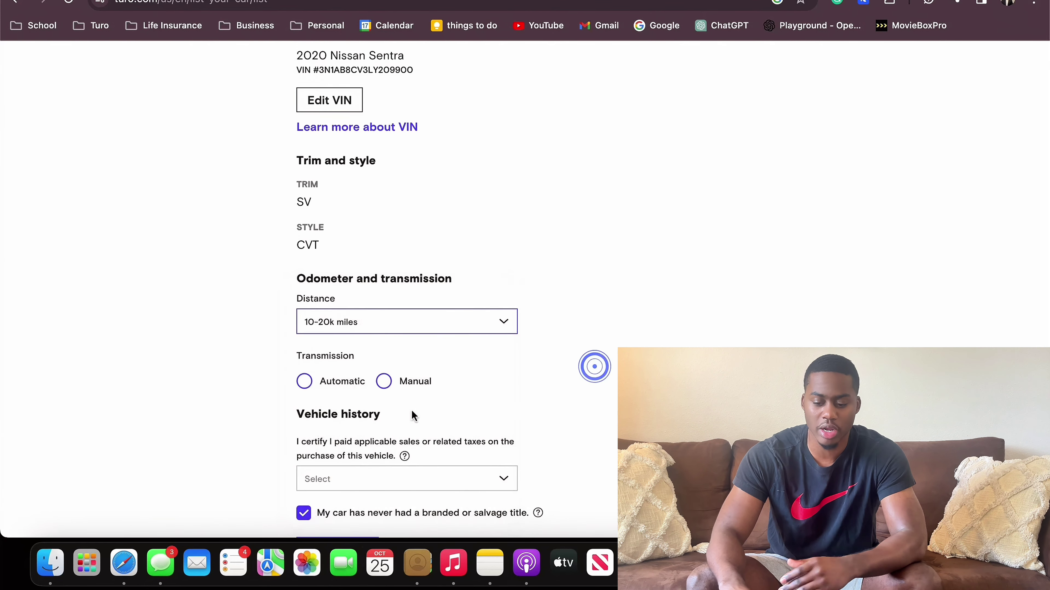
- Choose Automatic transmission and certify sales taxes as paid (Yes)
{"action": "scroll", "coordinate": [413, 414], "scroll_direction": "down", "scroll_amount": 1}
{"action": "scroll", "coordinate": [412, 410], "scroll_direction": "down", "scroll_amount": 1}
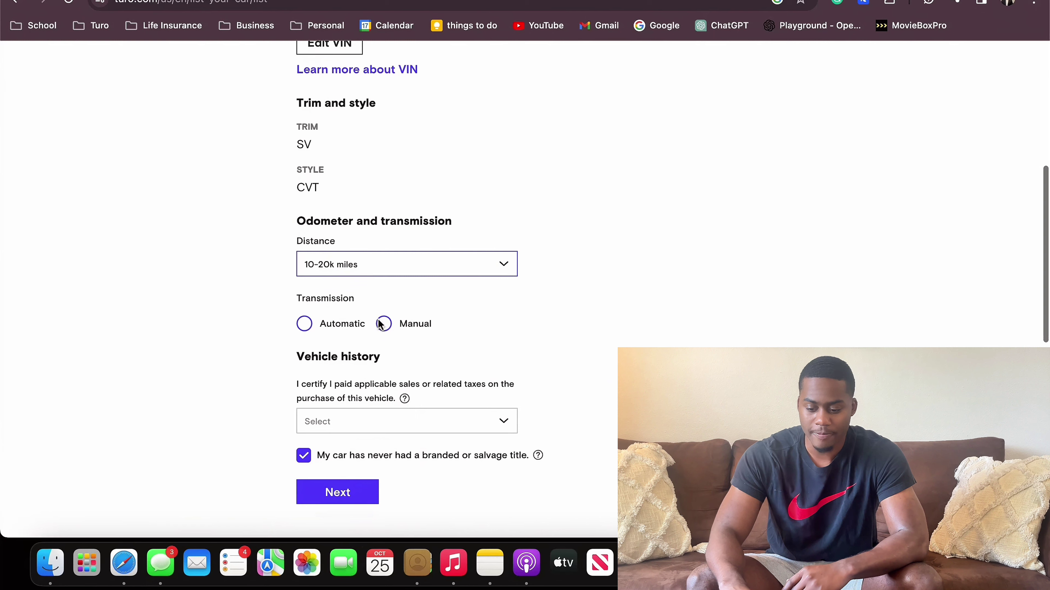
{"action": "left_click", "coordinate": [308, 326]}
{"action": "scroll", "coordinate": [400, 359], "scroll_direction": "down", "scroll_amount": 4}
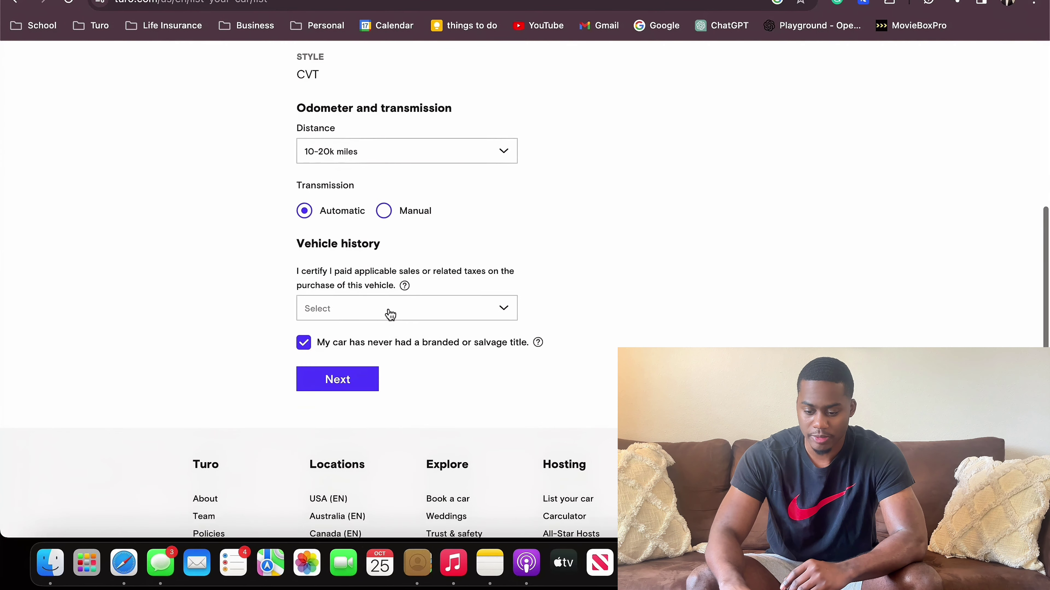
{"action": "left_click", "coordinate": [389, 309]}
{"action": "left_click", "coordinate": [383, 326]}
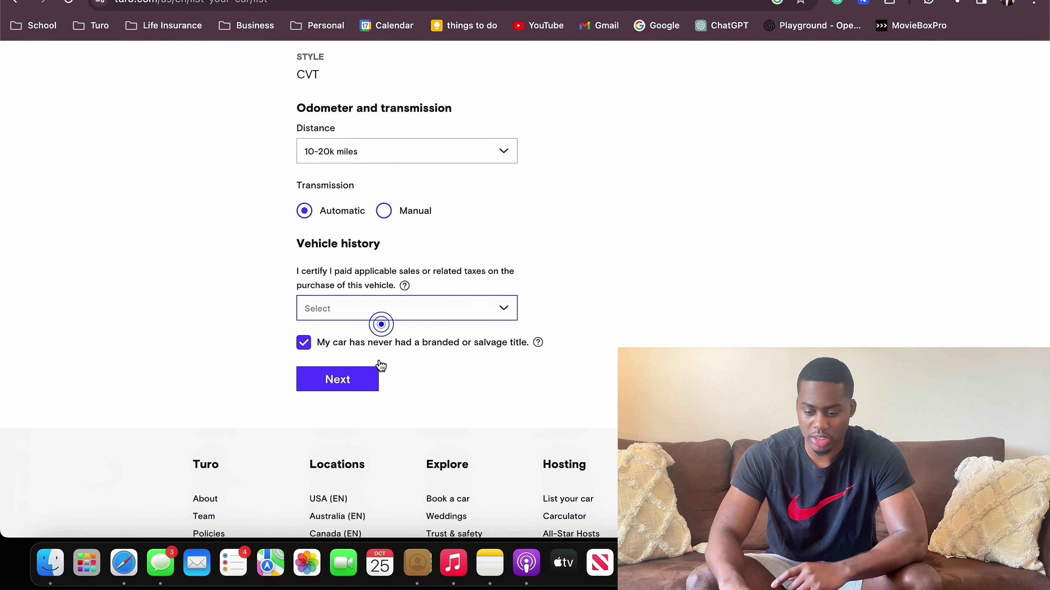
- Submit the 2020 Nissan Sentra SV details to continue the listing
{"action": "left_click", "coordinate": [362, 375]}
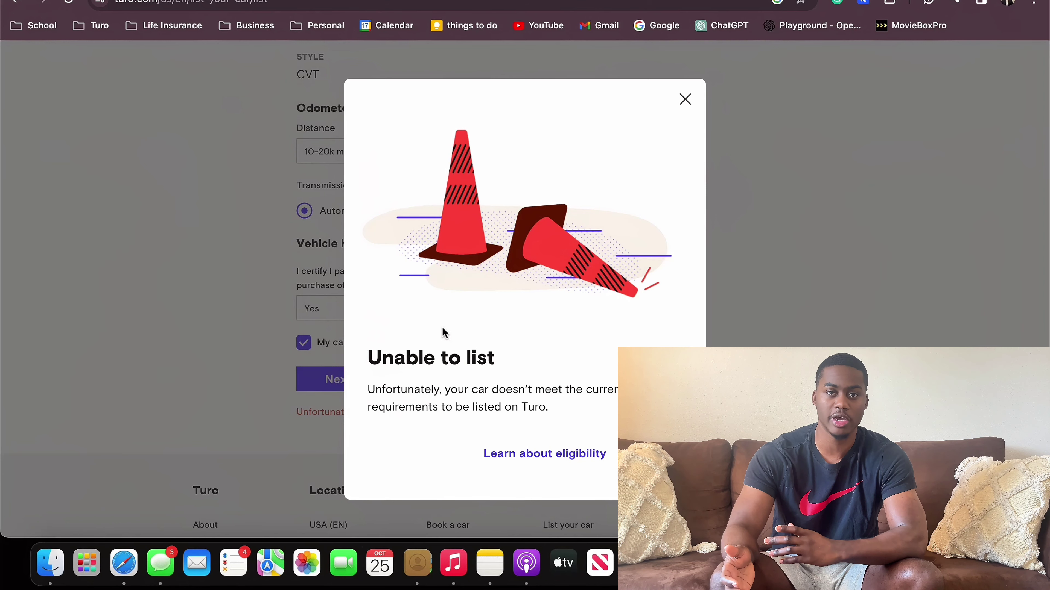
- Dismiss the notice and copy the second saved VIN from Messages
{"action": "key", "text": "Escape"}
{"action": "scroll", "coordinate": [428, 175], "scroll_direction": "up", "scroll_amount": 8}
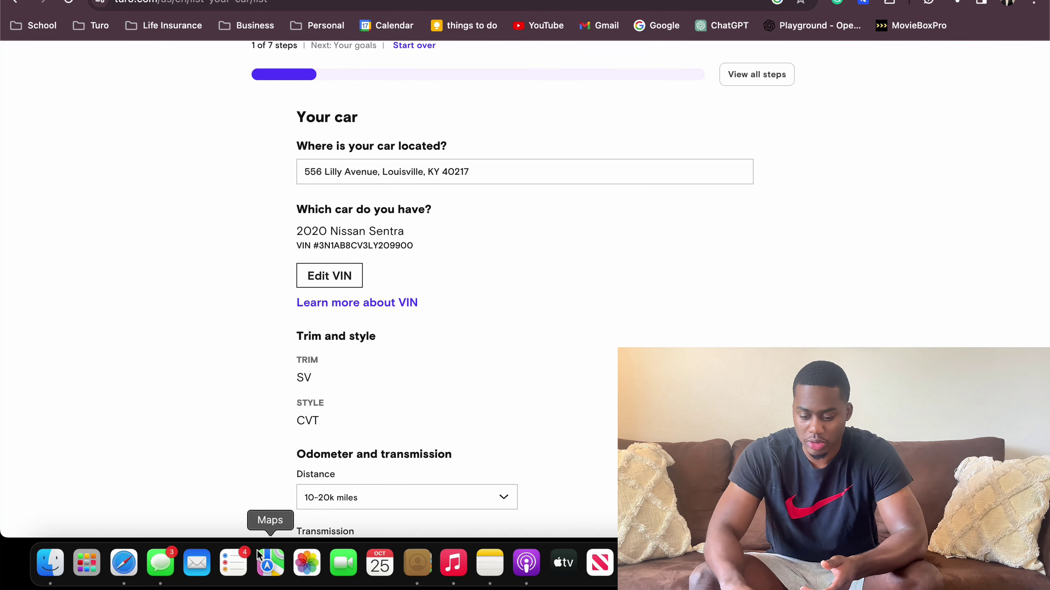
{"action": "left_click", "coordinate": [161, 562]}
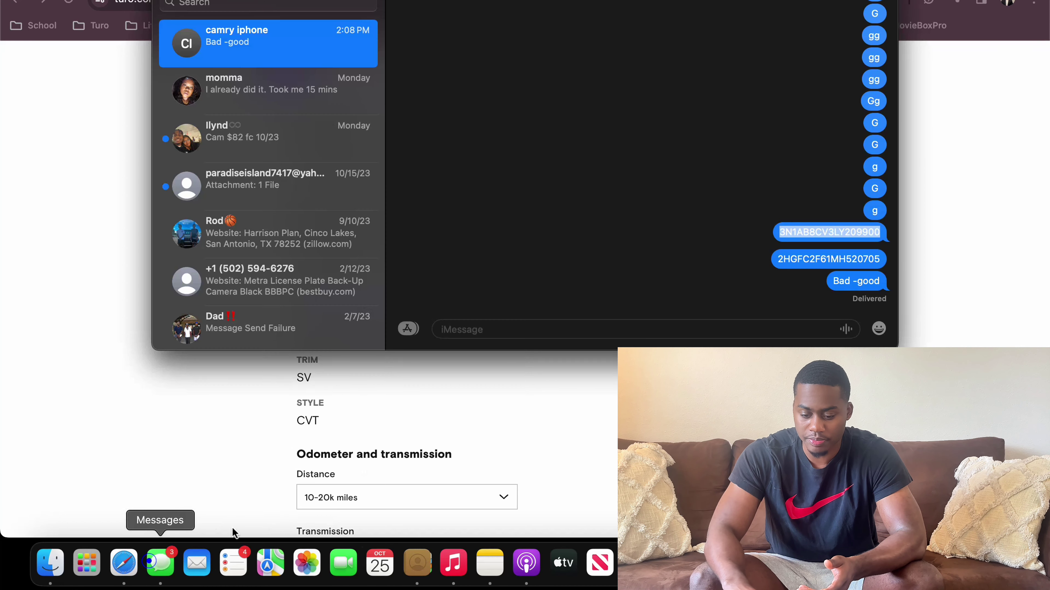
{"action": "double_click", "coordinate": [839, 257]}
{"action": "key", "text": "super+c"}
{"action": "key", "text": "super+h"}
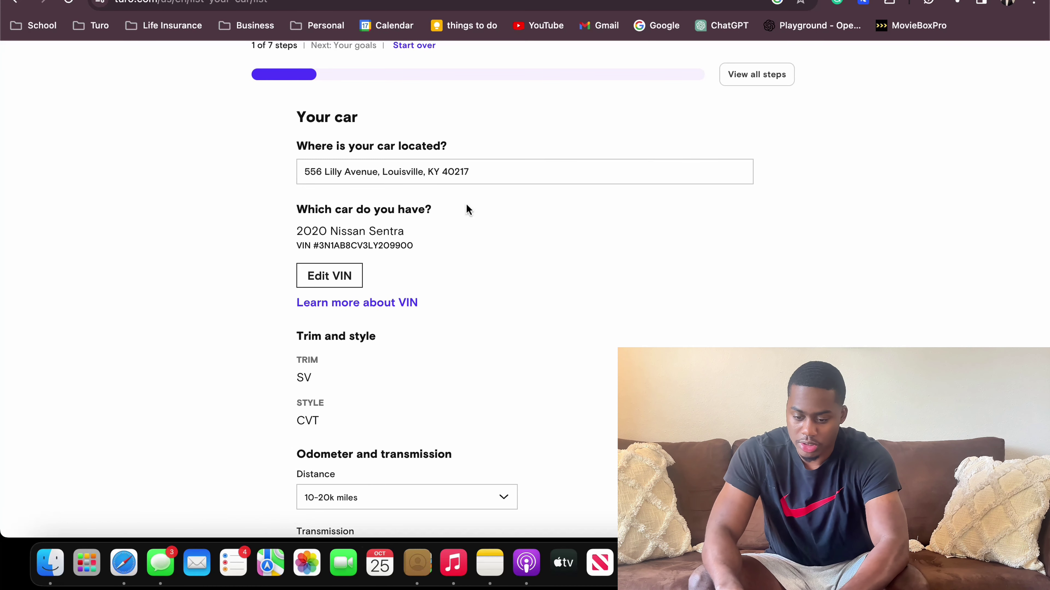
- Replace the VIN with the Honda Civic's, save it, and continue to step 2
{"action": "left_click", "coordinate": [337, 274]}
{"action": "double_click", "coordinate": [391, 235]}
{"action": "key", "text": "super+v"}
{"action": "left_click", "coordinate": [332, 301]}
{"action": "scroll", "coordinate": [385, 337], "scroll_direction": "down", "scroll_amount": 3}
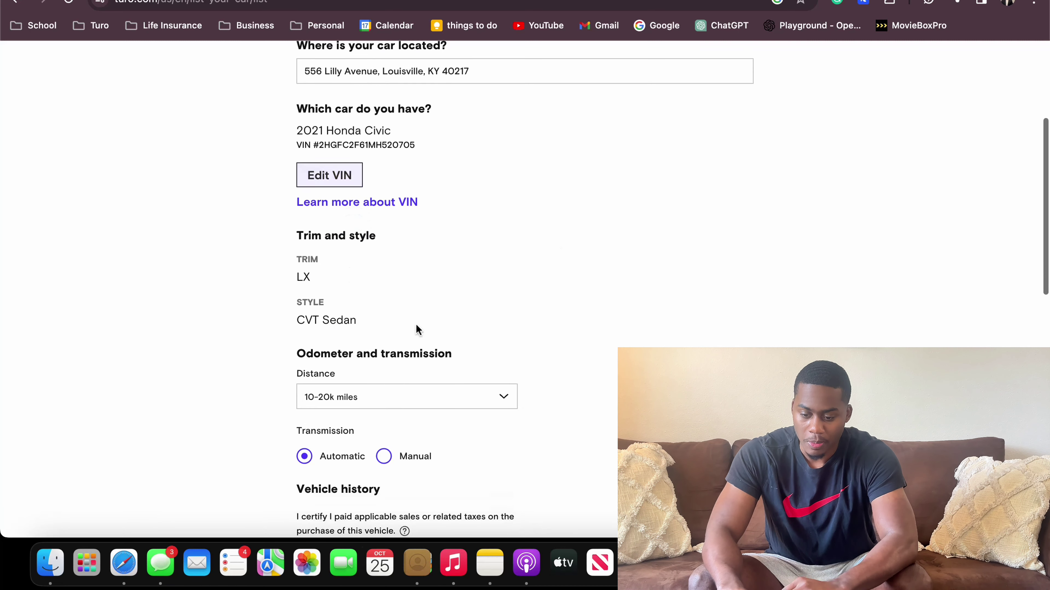
{"action": "scroll", "coordinate": [356, 391], "scroll_direction": "down", "scroll_amount": 5}
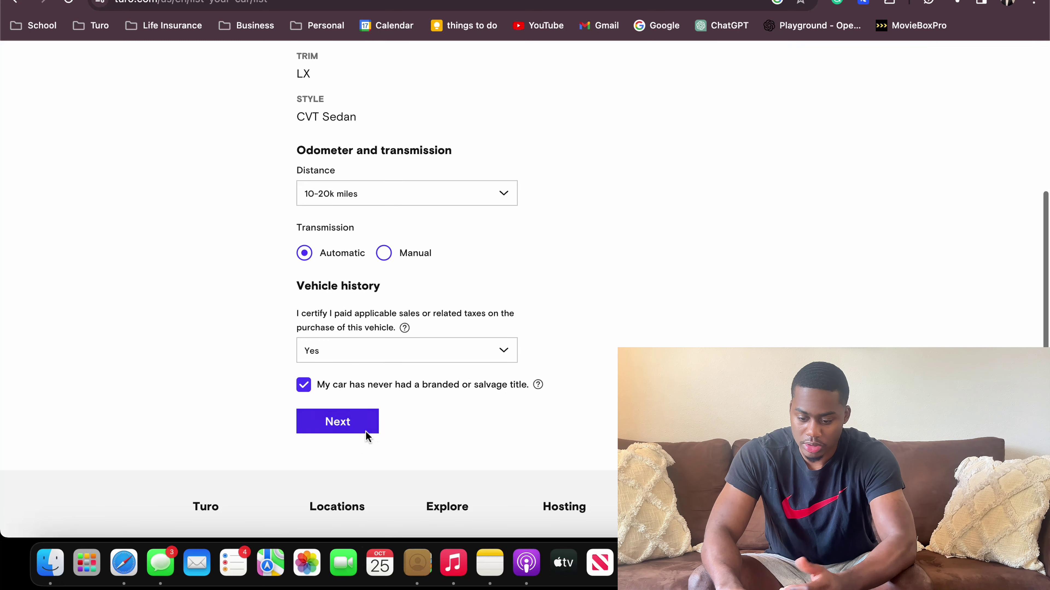
{"action": "left_click", "coordinate": [366, 437]}
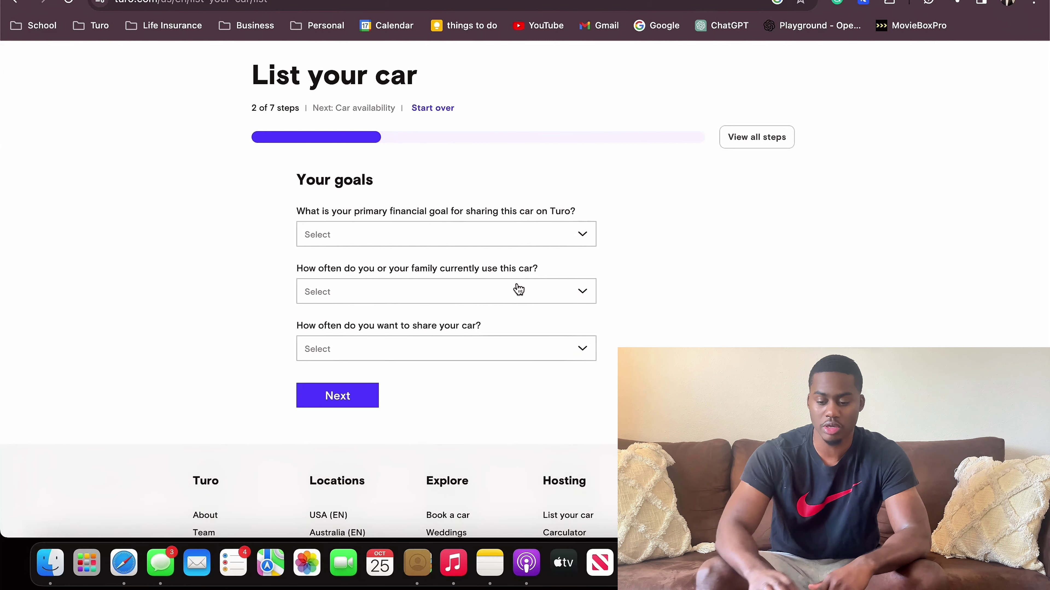
- Answer goals: primary income, family never uses car, share as often as possible; continue
{"action": "left_click", "coordinate": [544, 229]}
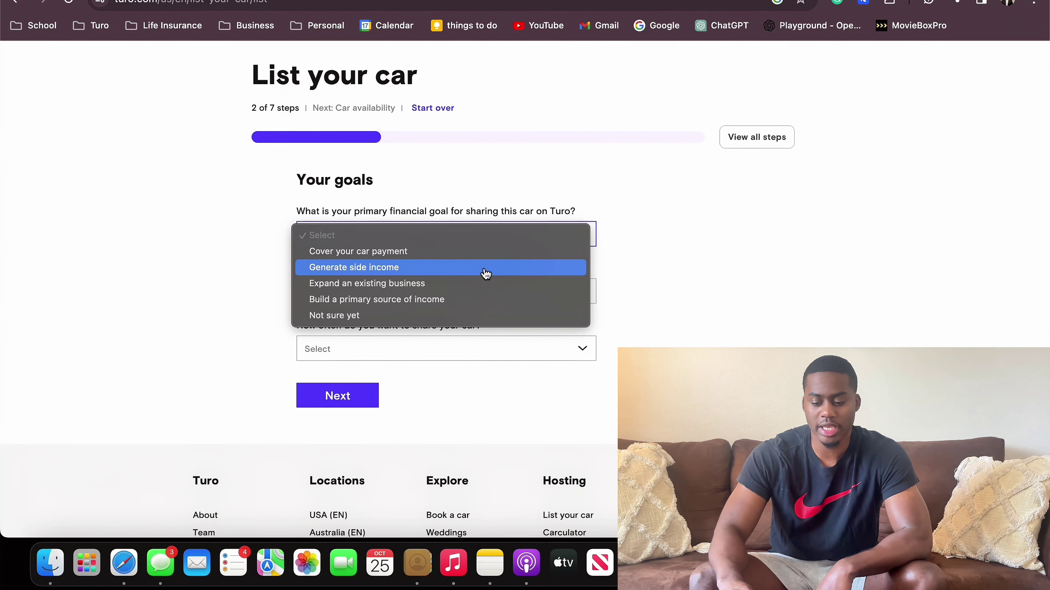
{"action": "left_click", "coordinate": [446, 303]}
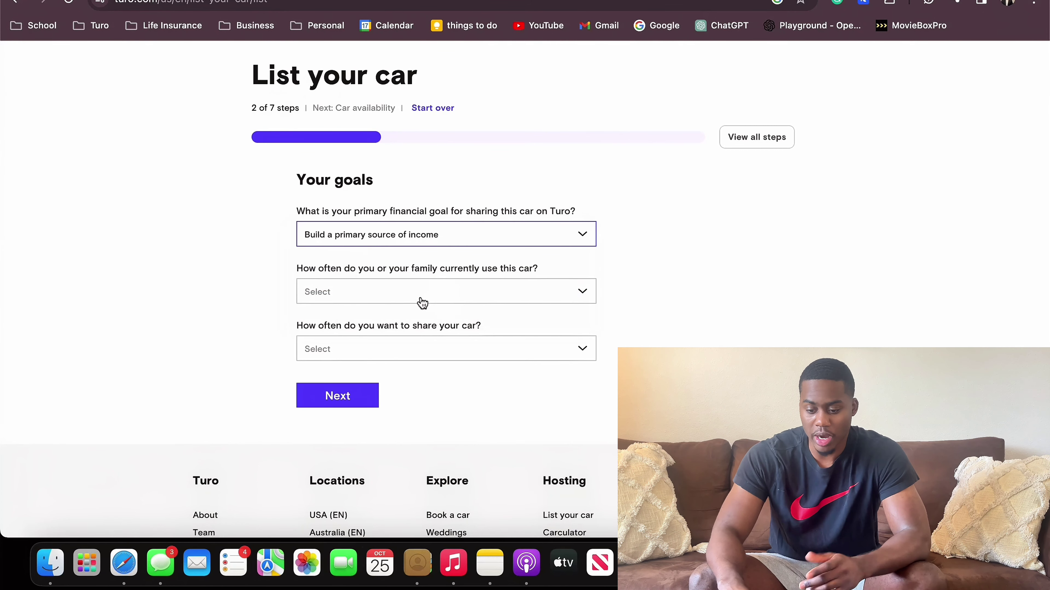
{"action": "left_click", "coordinate": [420, 297]}
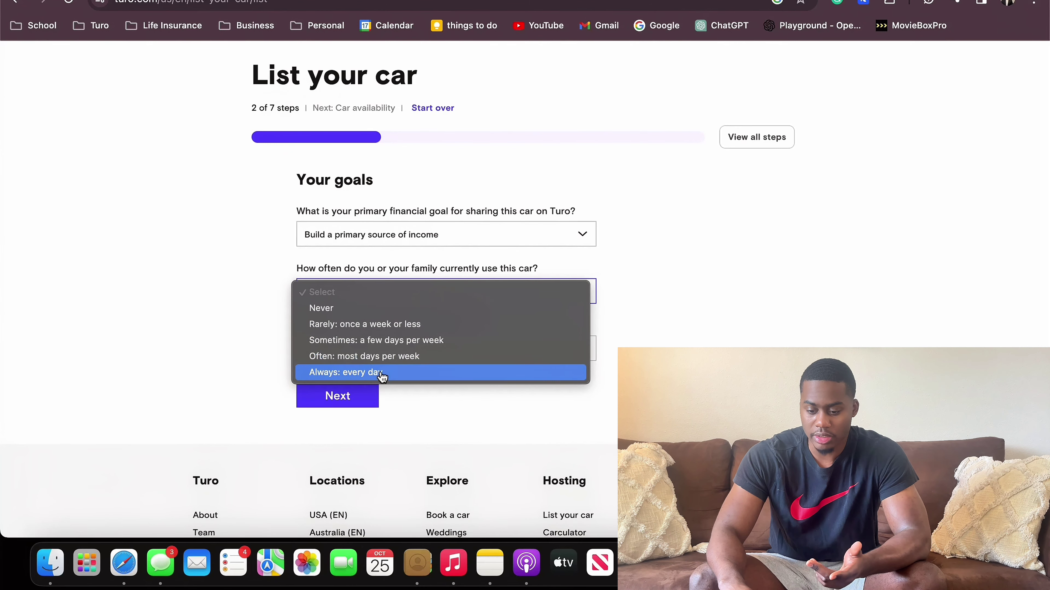
{"action": "left_click", "coordinate": [416, 306]}
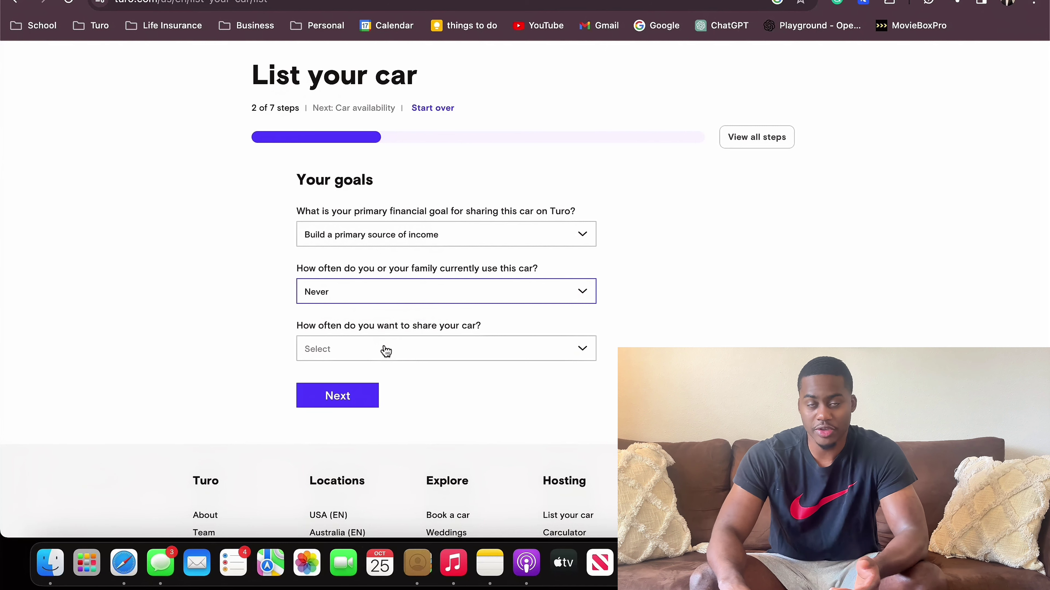
{"action": "left_click", "coordinate": [386, 351]}
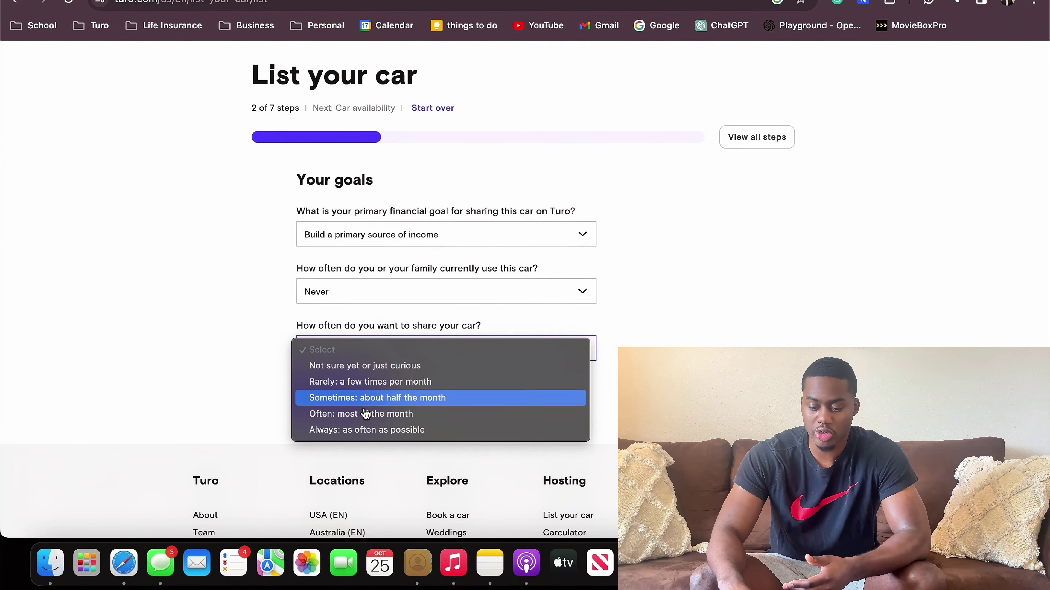
{"action": "left_click", "coordinate": [356, 431]}
{"action": "left_click", "coordinate": [359, 403]}
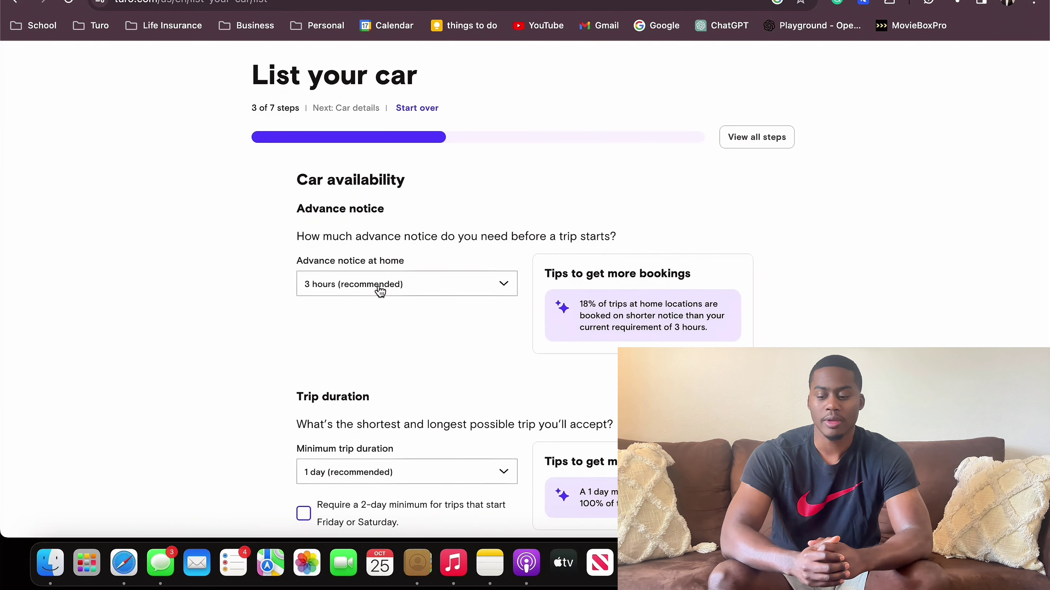
- Set advance notice to 2 hours and the minimum trip duration to 2 days
{"action": "left_click", "coordinate": [381, 291]}
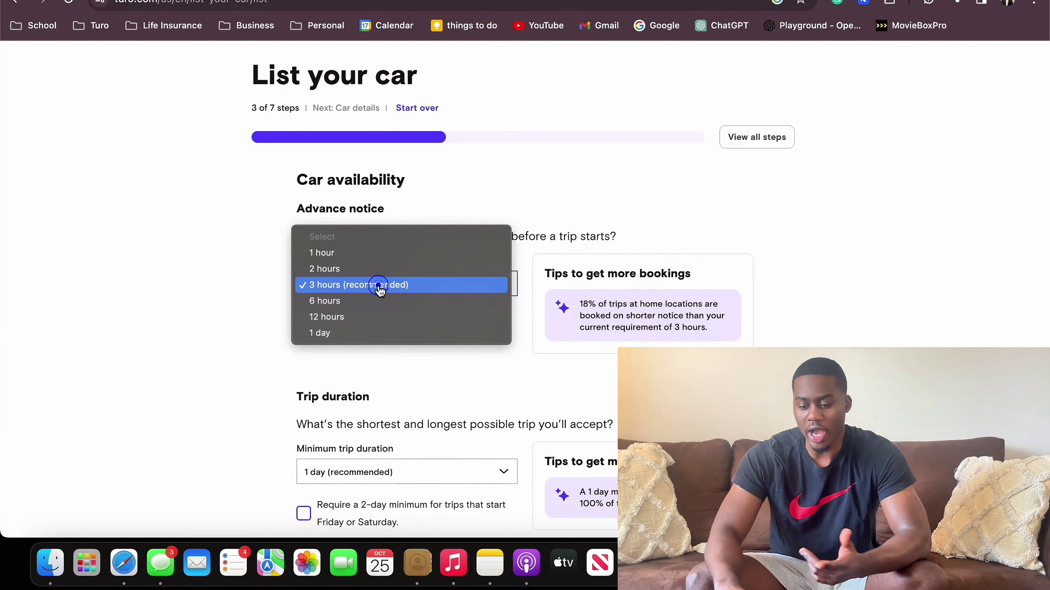
{"action": "left_click", "coordinate": [373, 265]}
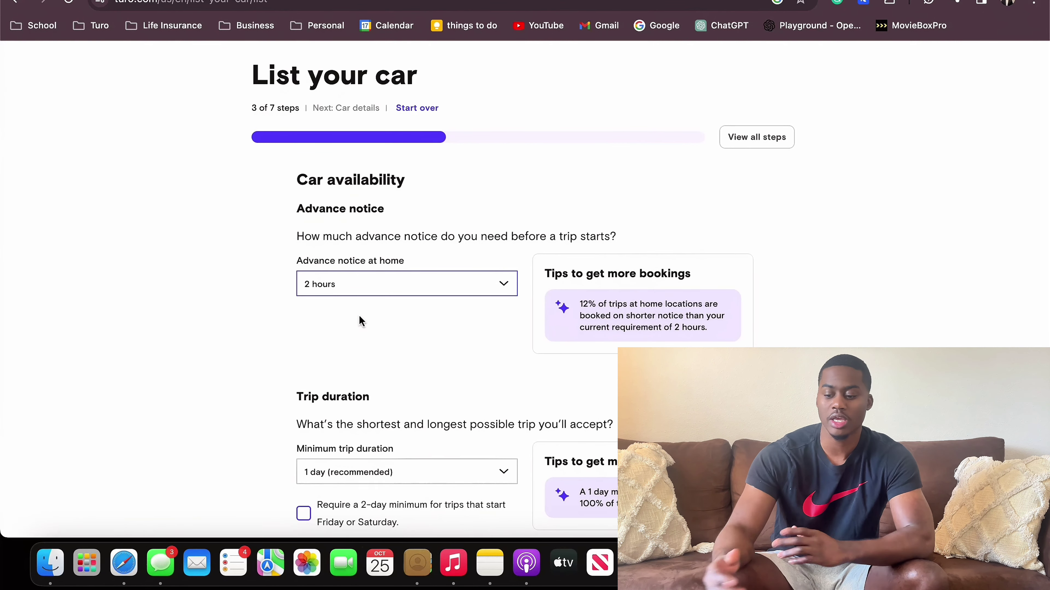
{"action": "scroll", "coordinate": [358, 339], "scroll_direction": "down", "scroll_amount": 3}
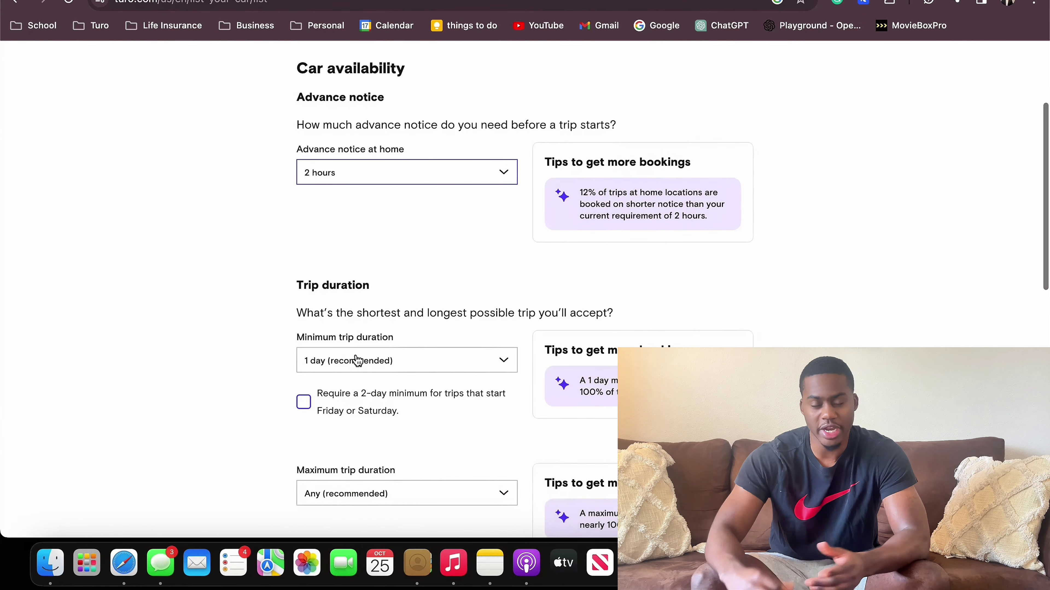
{"action": "left_click", "coordinate": [416, 361]}
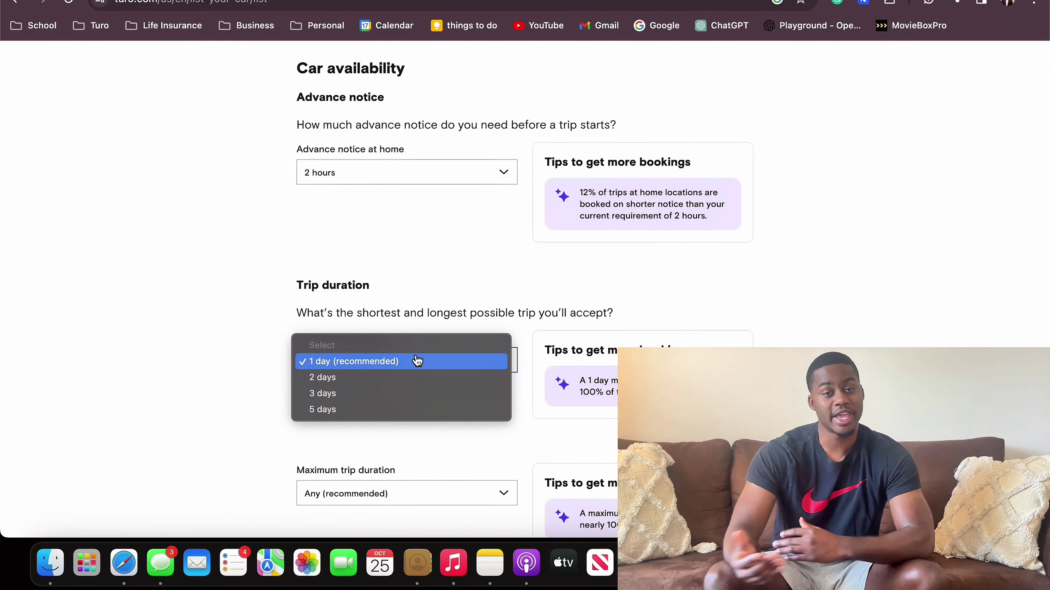
{"action": "left_click", "coordinate": [639, 268]}
{"action": "left_click", "coordinate": [476, 364]}
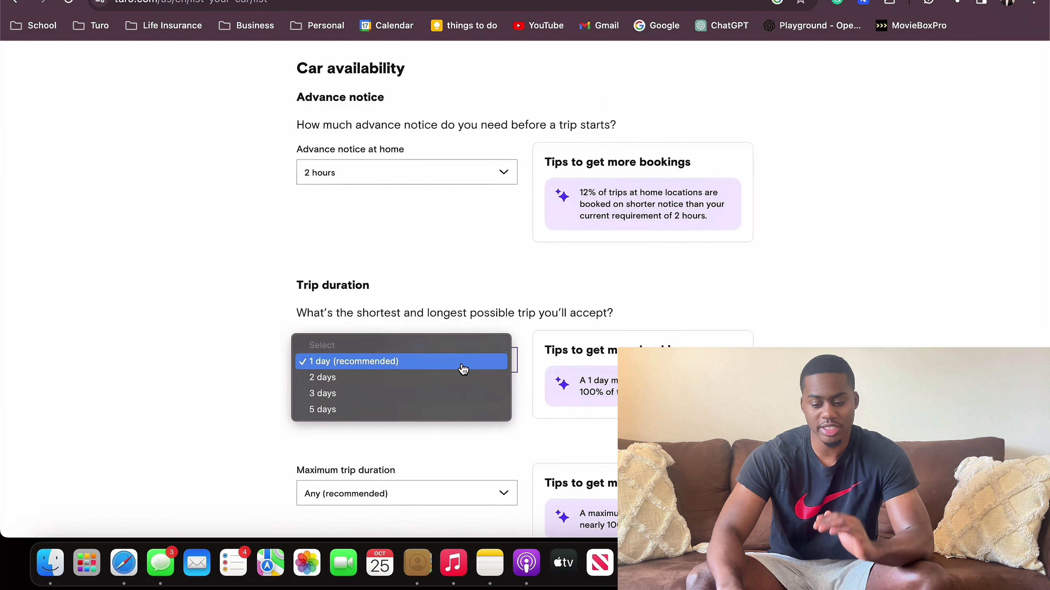
{"action": "left_click", "coordinate": [456, 378]}
- Keep the maximum trip duration at Any (recommended) and continue to Car details
{"action": "scroll", "coordinate": [637, 290], "scroll_direction": "down", "scroll_amount": 5}
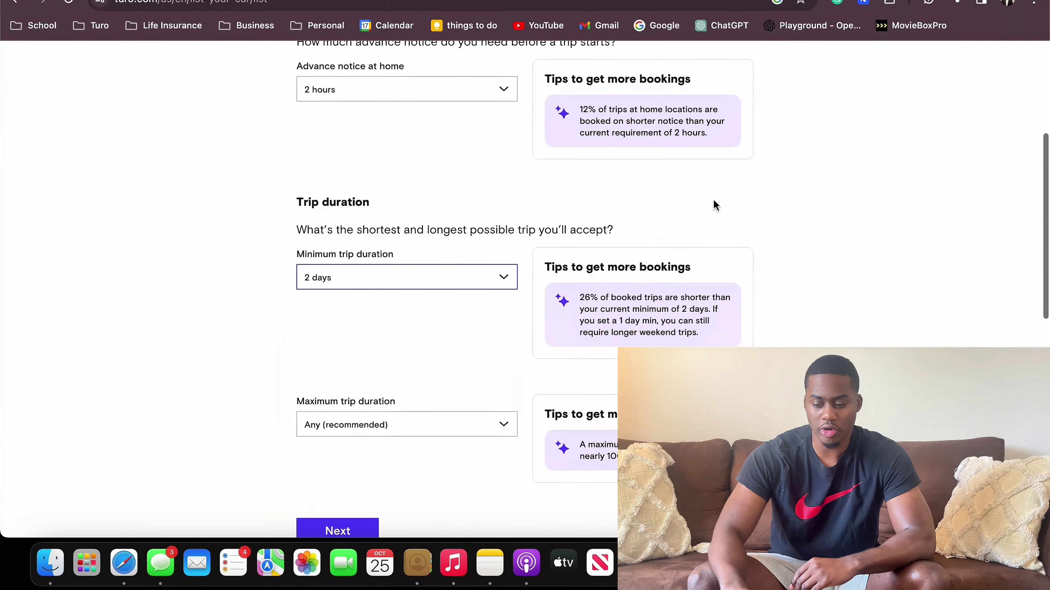
{"action": "scroll", "coordinate": [496, 422], "scroll_direction": "down", "scroll_amount": 2}
{"action": "left_click", "coordinate": [480, 315]}
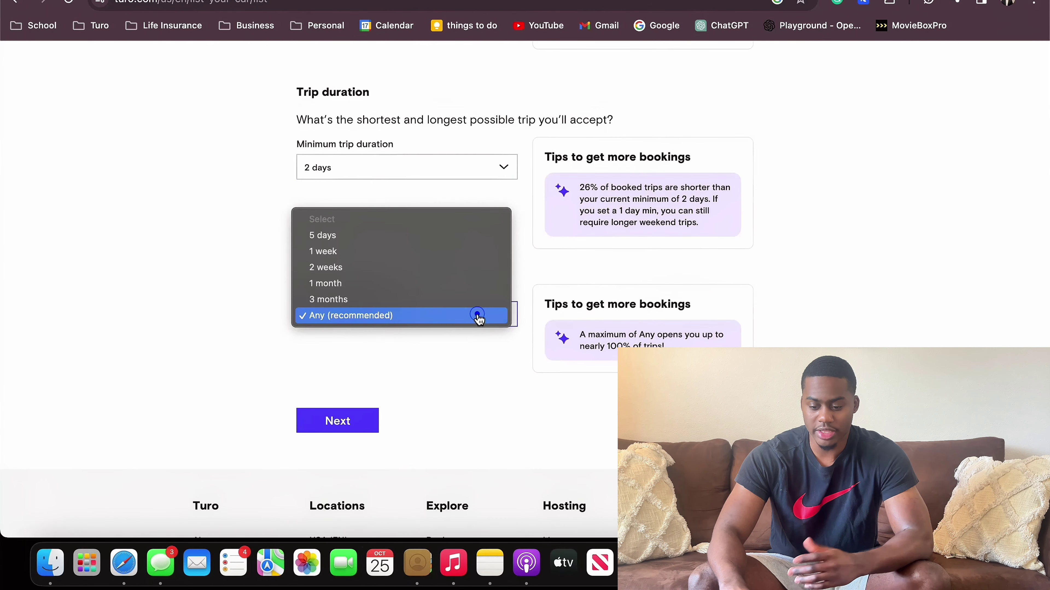
{"action": "left_click", "coordinate": [412, 370]}
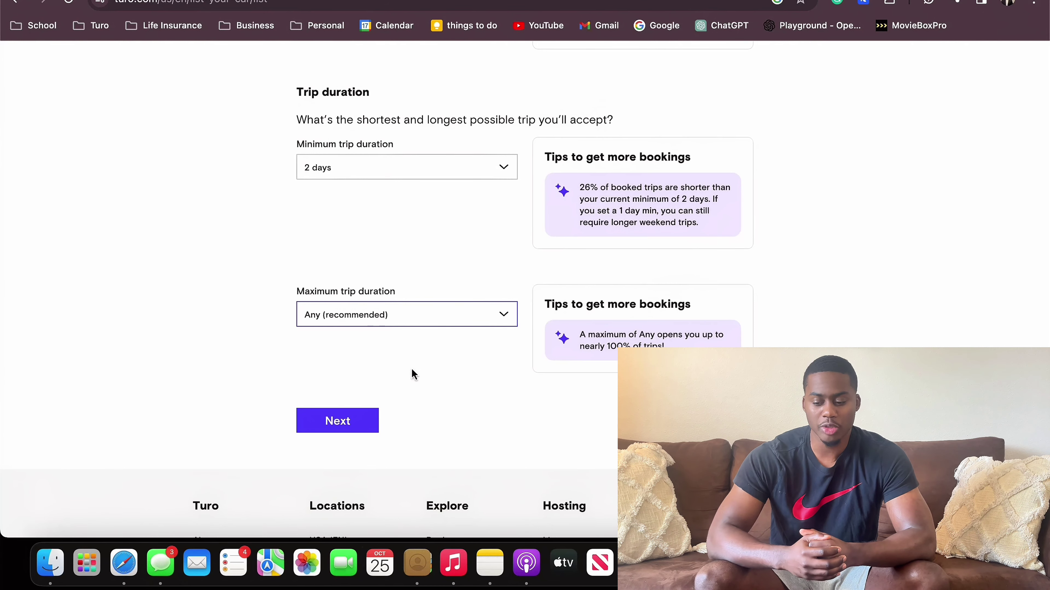
{"action": "left_click", "coordinate": [450, 319]}
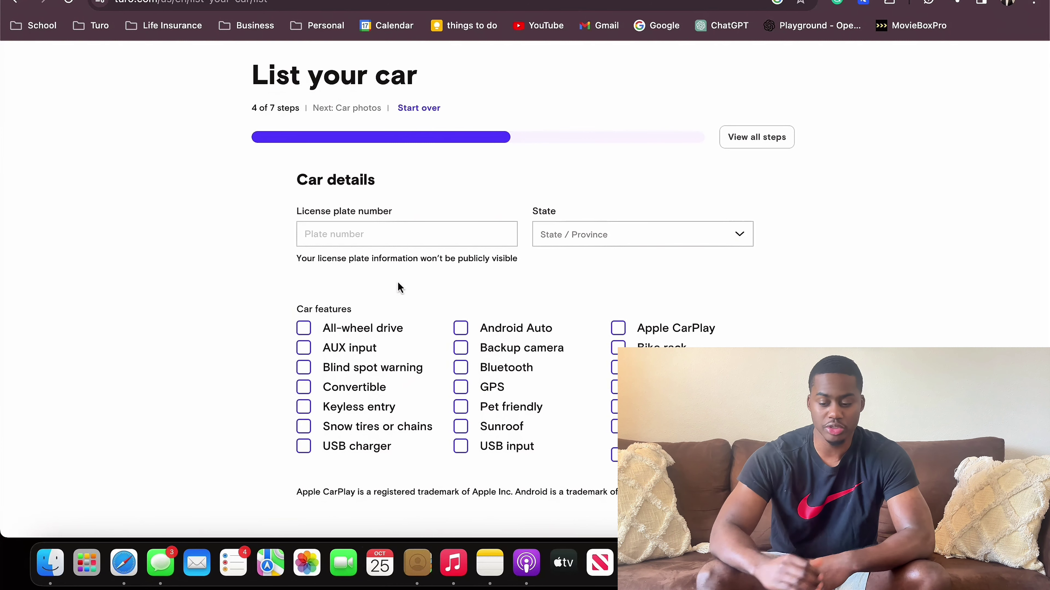
- Enter the car's license plate number and set the state to Kentucky
{"action": "left_click", "coordinate": [364, 240]}
{"action": "left_click", "coordinate": [381, 271]}
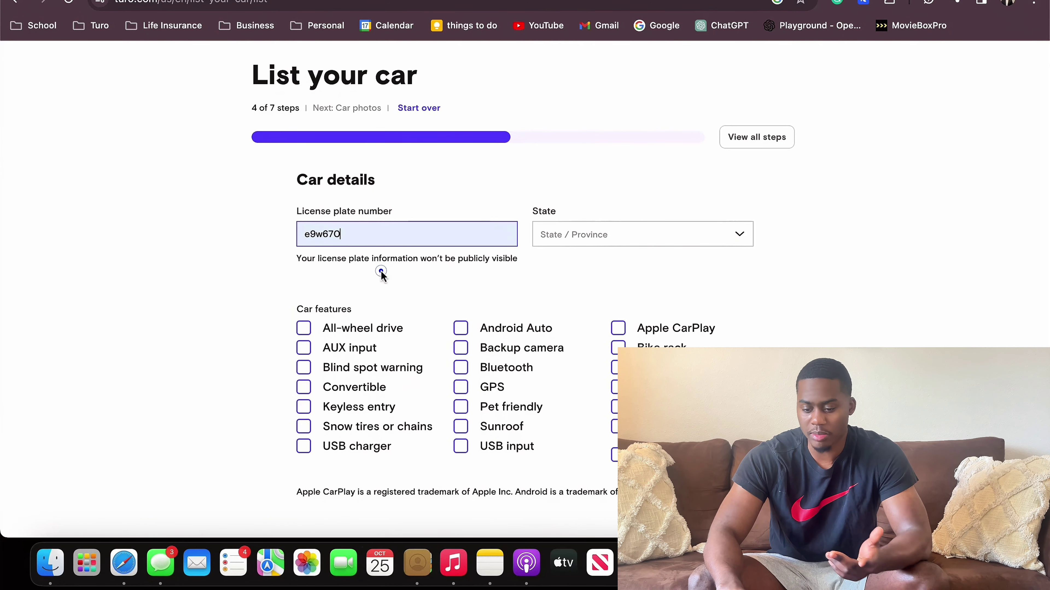
{"action": "left_click", "coordinate": [583, 244]}
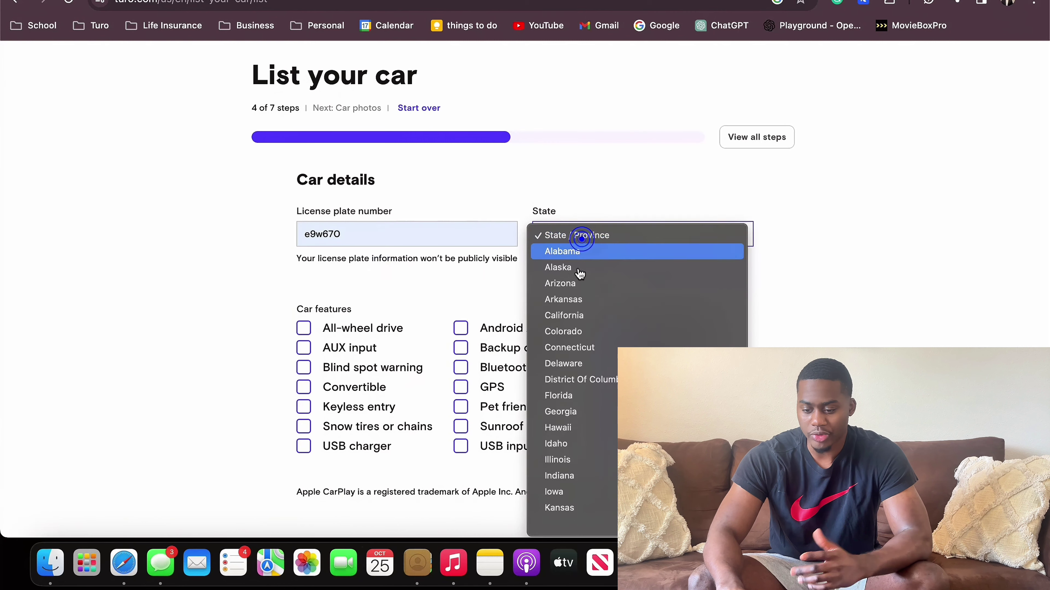
{"action": "left_click", "coordinate": [561, 507]}
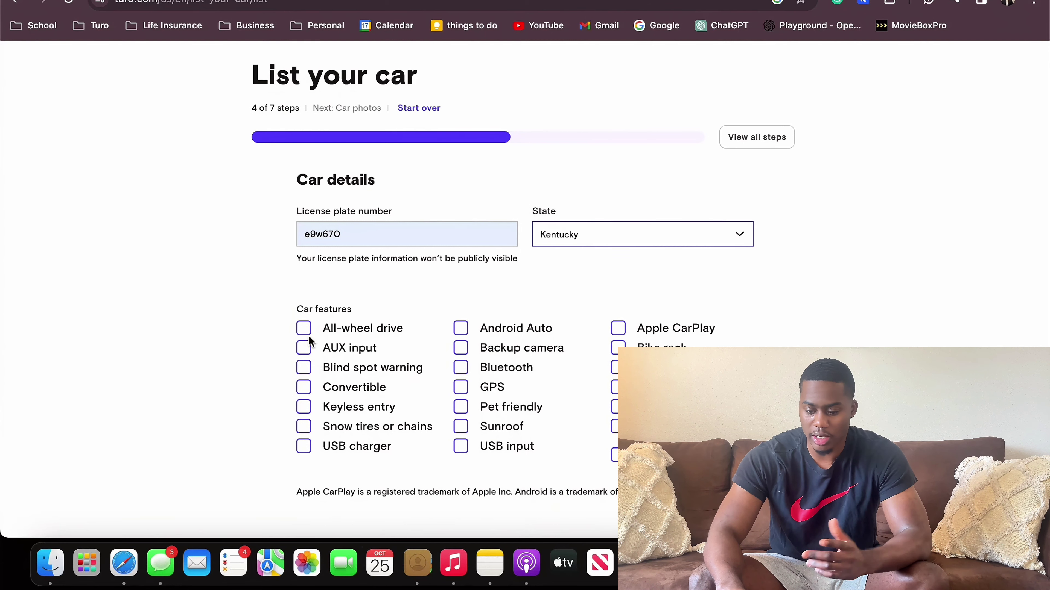
- Check AUX input, Blind spot warning, Convertible, Keyless entry, Snow tires, Backup camera, Bluetooth, GPS, Heated seats
{"action": "left_click", "coordinate": [303, 347]}
{"action": "left_click", "coordinate": [303, 369]}
{"action": "left_click", "coordinate": [304, 387]}
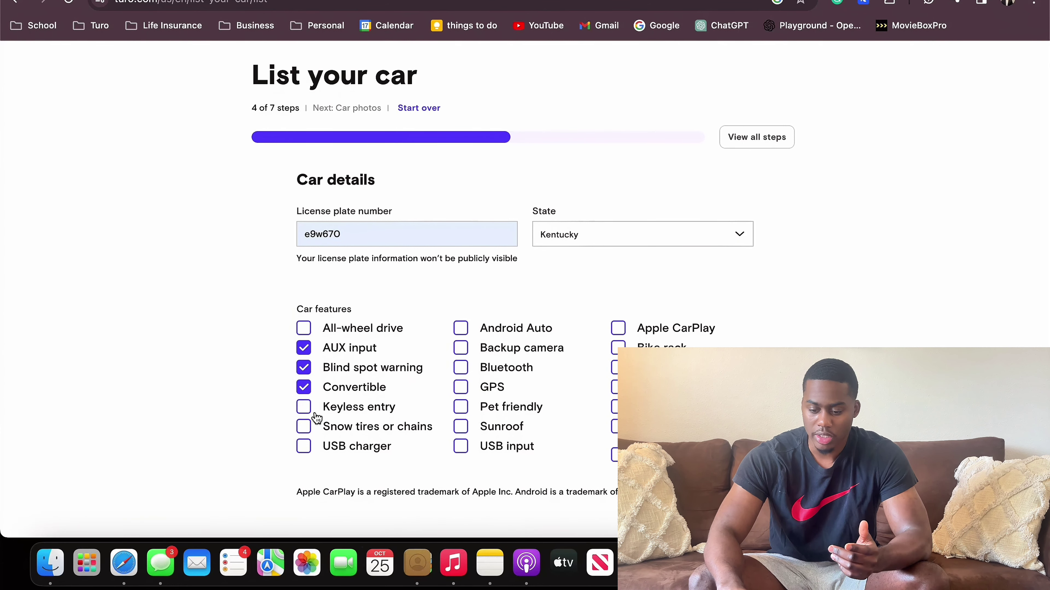
{"action": "left_click", "coordinate": [304, 407]}
{"action": "left_click", "coordinate": [304, 426]}
{"action": "left_click", "coordinate": [460, 348]}
{"action": "left_click", "coordinate": [460, 368]}
{"action": "left_click", "coordinate": [460, 387]}
{"action": "left_click", "coordinate": [618, 387]}
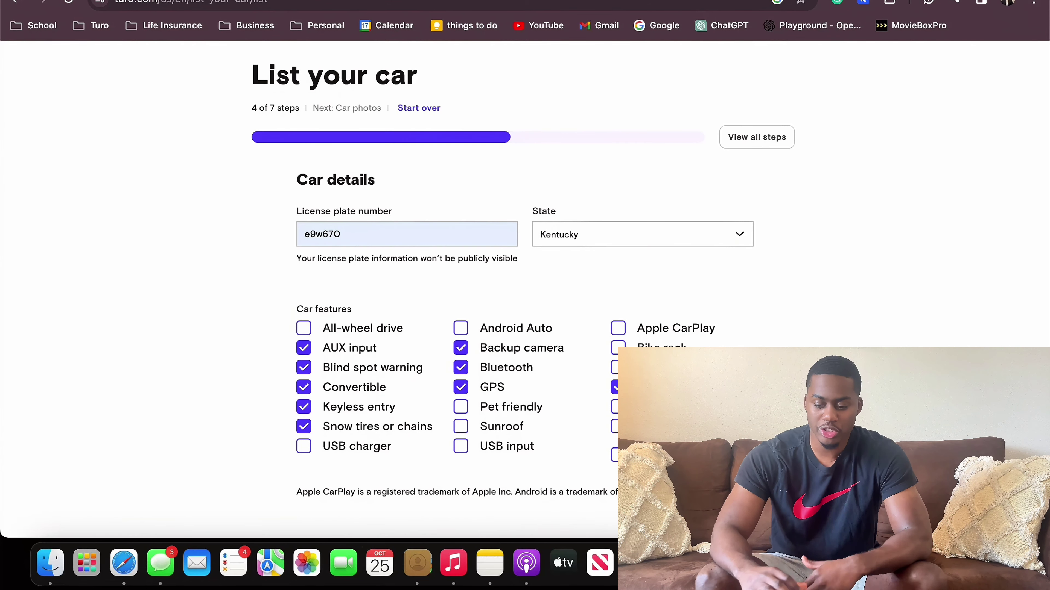
- Open ChatGPT in another browser tab beside the listing
{"action": "scroll", "coordinate": [371, 359], "scroll_direction": "down", "scroll_amount": 8}
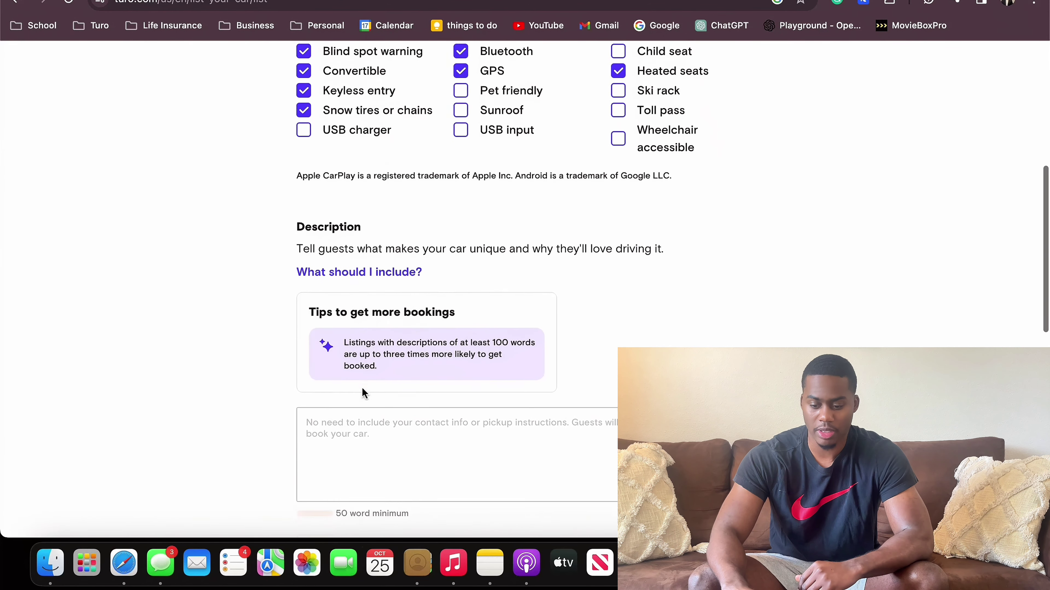
{"action": "scroll", "coordinate": [371, 359], "scroll_direction": "down", "scroll_amount": 2}
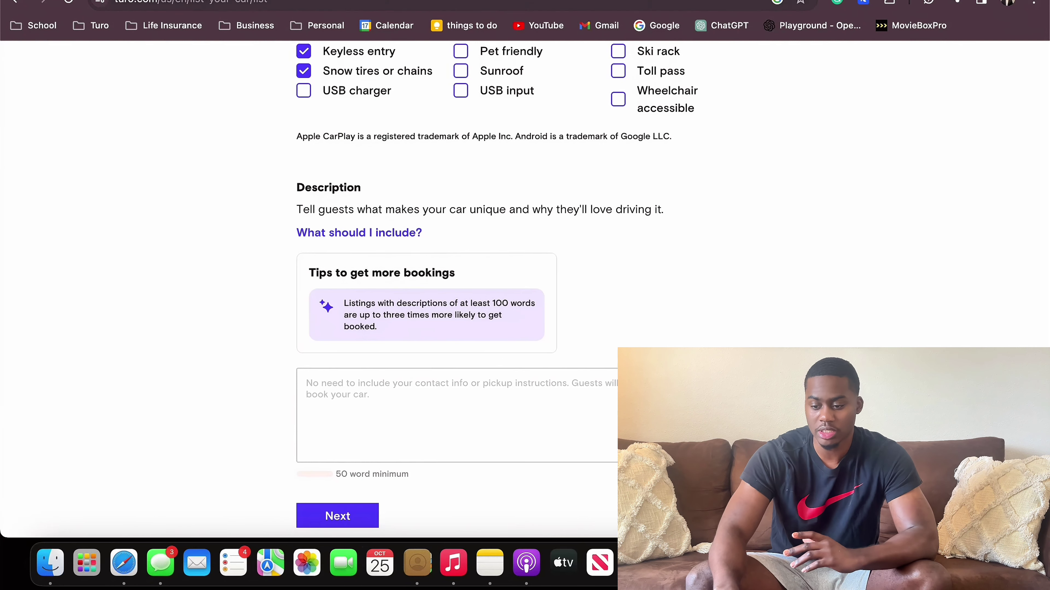
{"action": "key", "text": "ctrl+Tab"}
{"action": "left_click", "coordinate": [722, 29]}
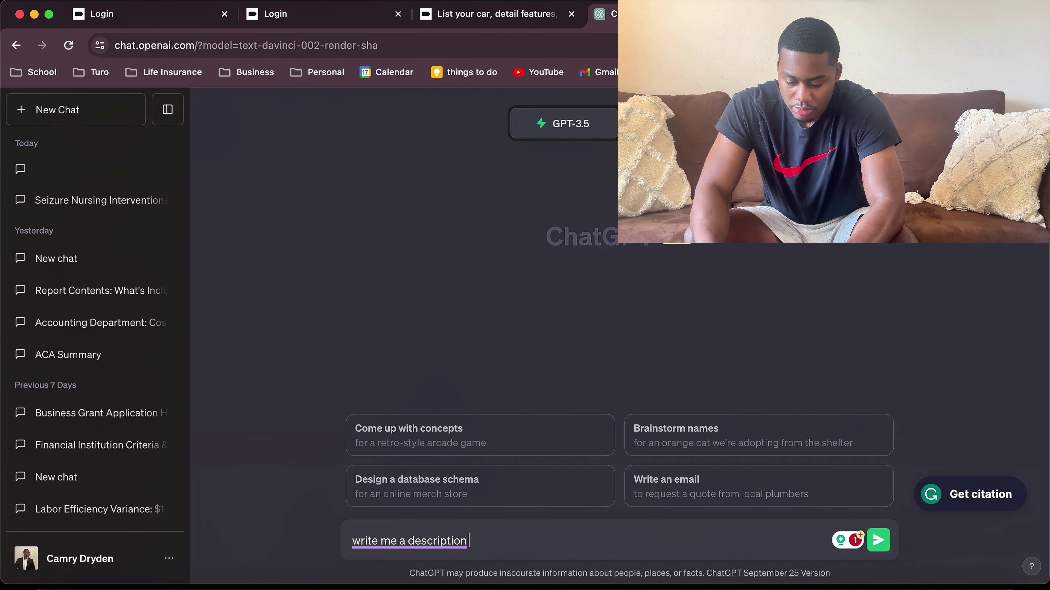
- Ask ChatGPT for a Turo description of a 2020 Honda Civic under 100 words
{"action": "type", "text": "on on "}
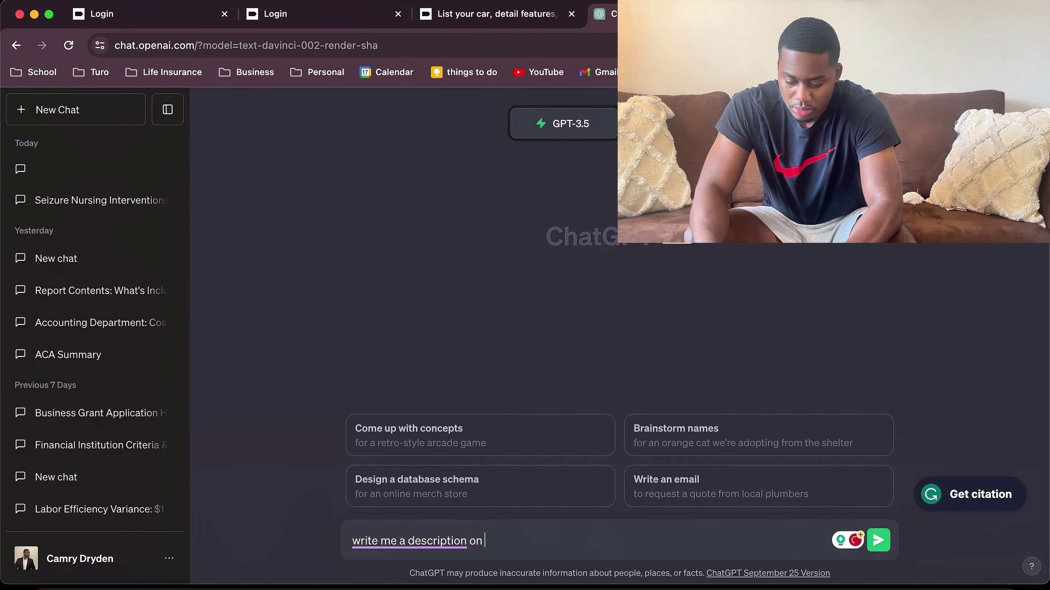
{"action": "type", "text": "a 20"}
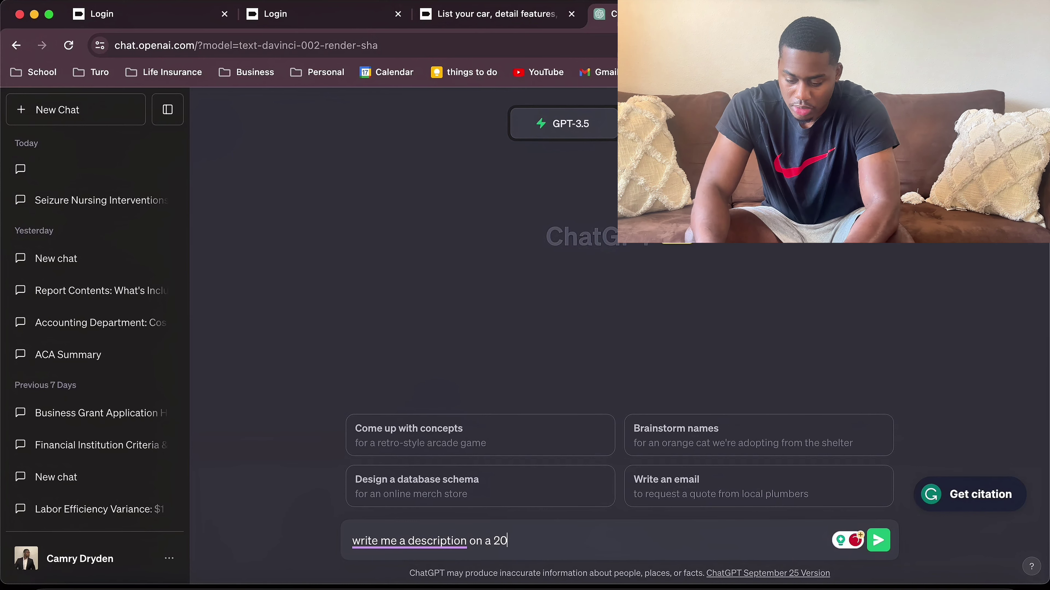
{"action": "type", "text": "20 honda"}
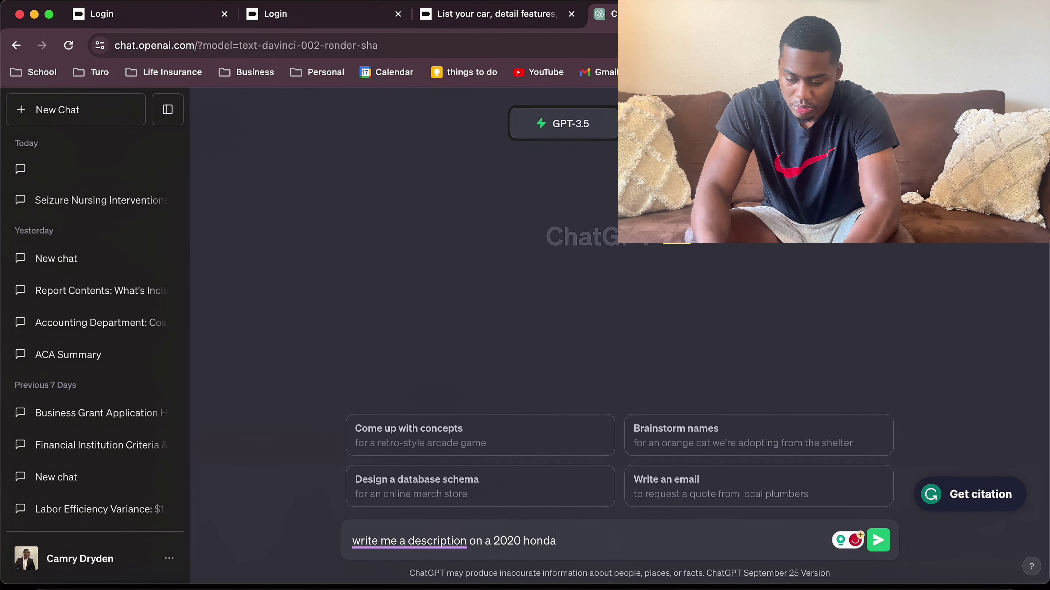
{"action": "type", "text": " civic for turo"}
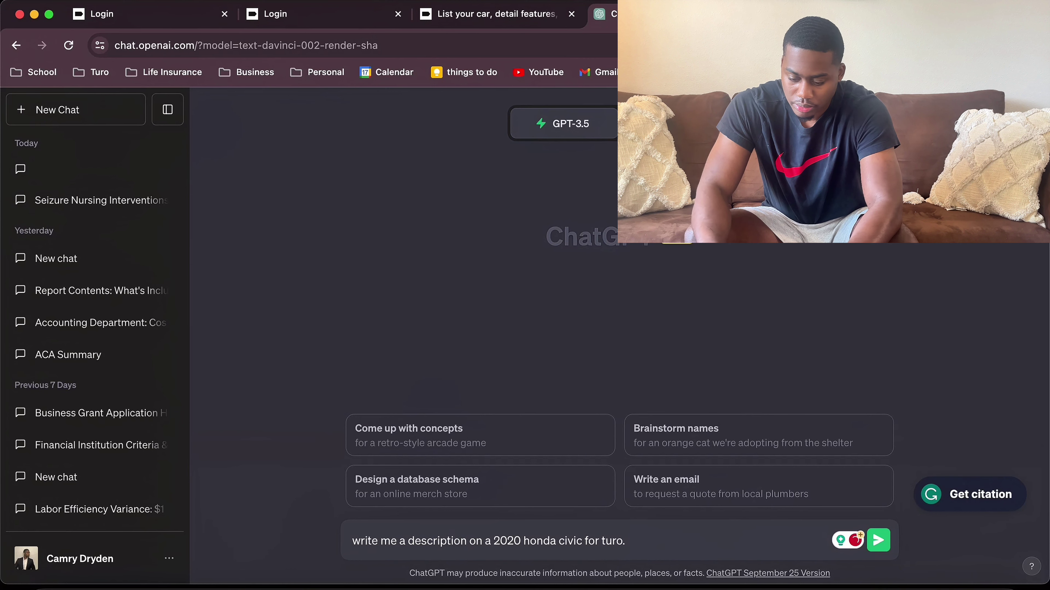
{"action": "type", "text": ". under"}
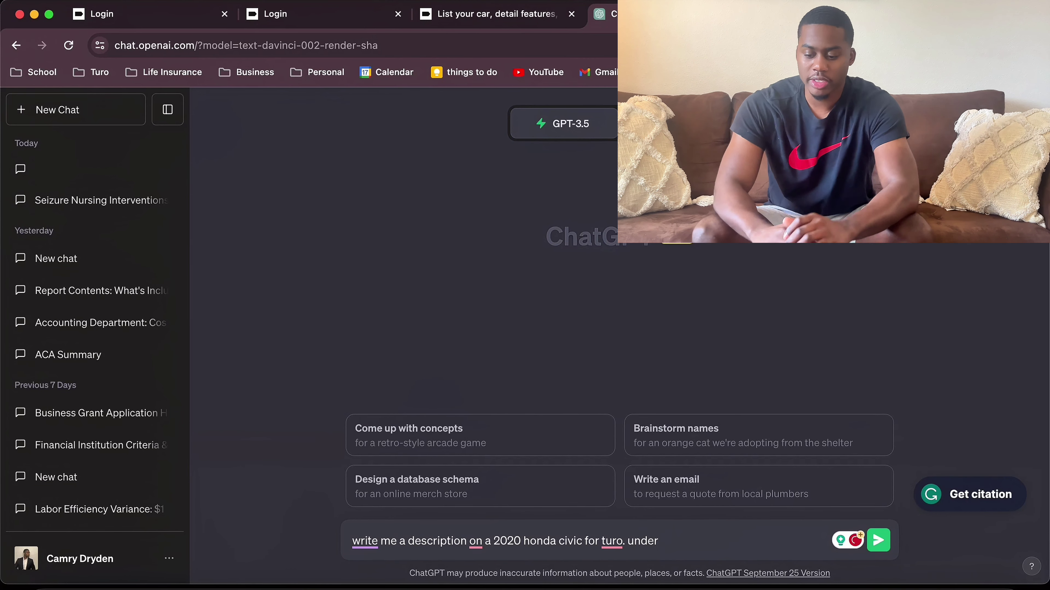
{"action": "left_click", "coordinate": [522, 14]}
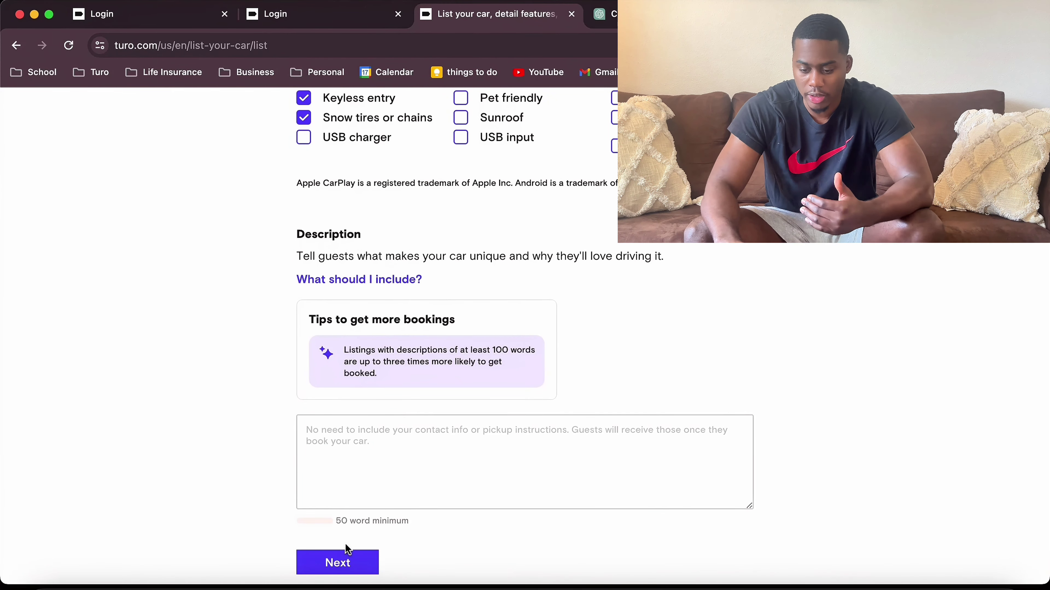
{"action": "left_click_drag", "start_coordinate": [336, 522], "coordinate": [417, 511]}
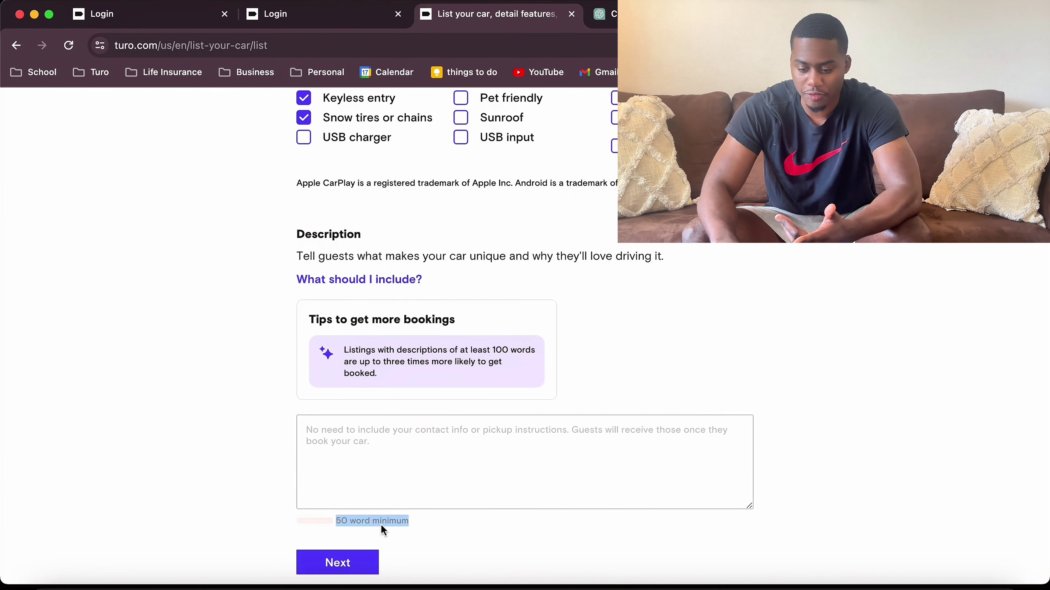
{"action": "key", "text": "ctrl+Tab"}
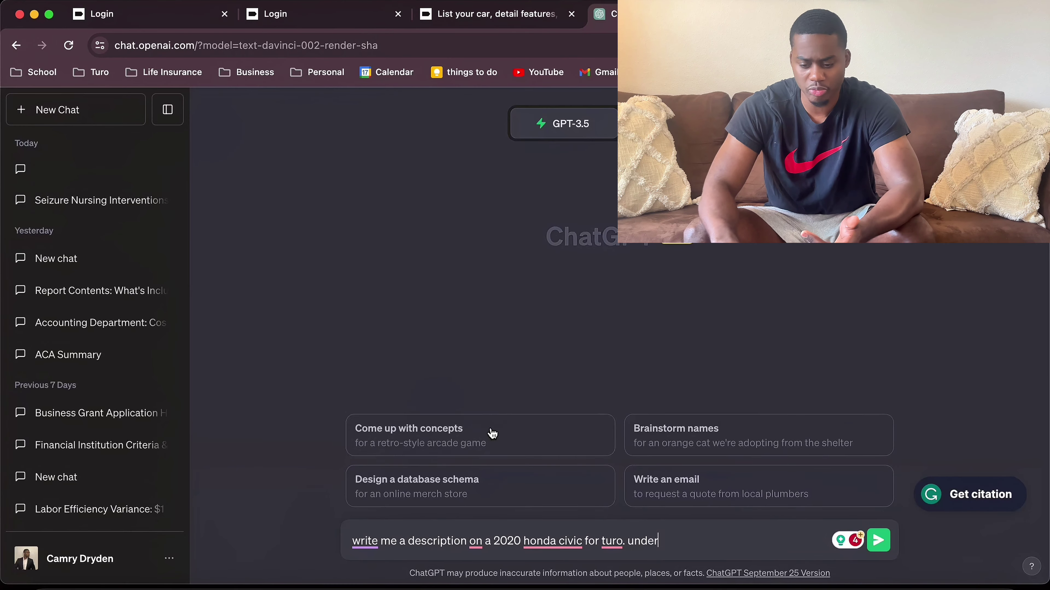
{"action": "type", "text": "100 "}
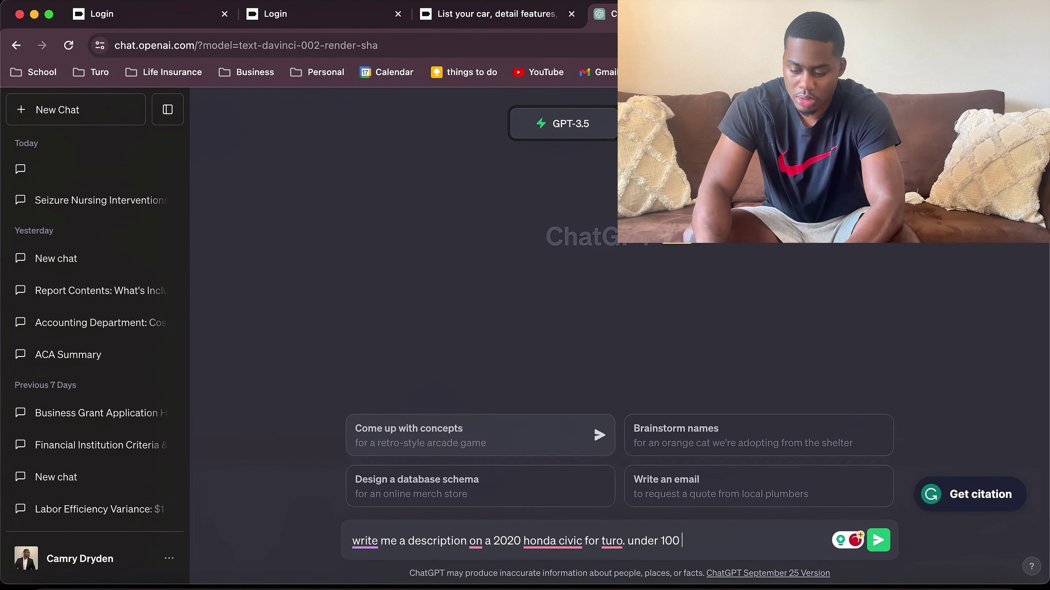
{"action": "type", "text": "words"}
{"action": "key", "text": "Return"}
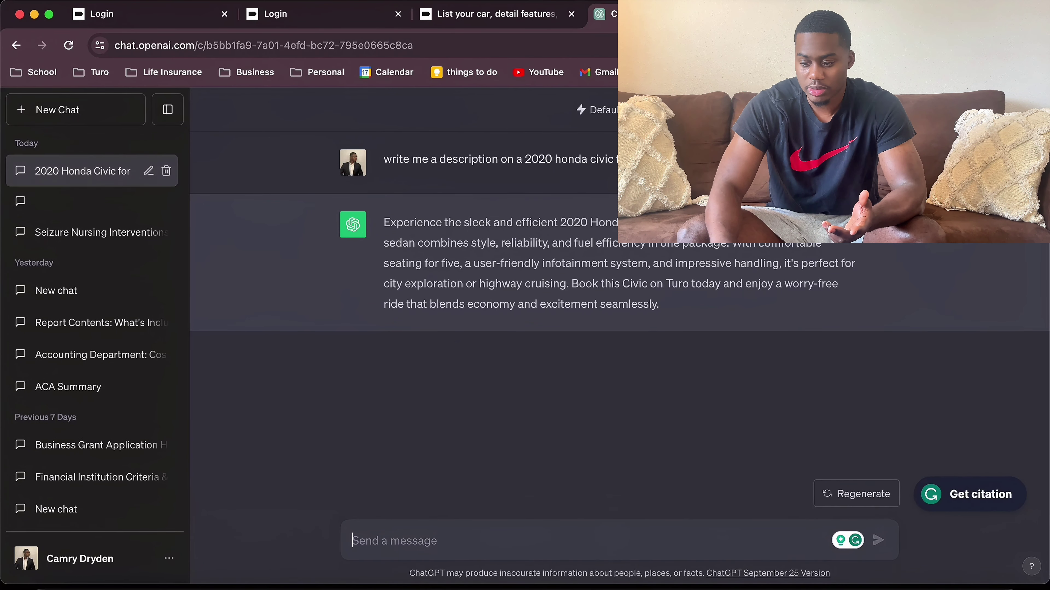
- Paste the generated description into the listing's Description box and continue
{"action": "left_click", "coordinate": [513, 20]}
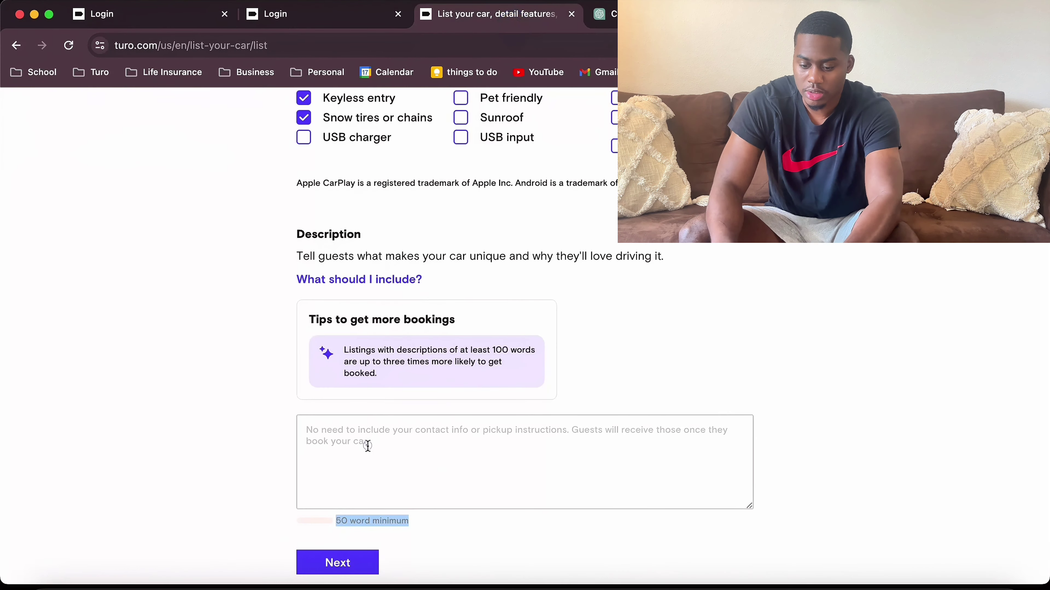
{"action": "left_click", "coordinate": [367, 446]}
{"action": "type", "text": "Experience the sleek and efficient 2020 Honda Civic on your next adventure. This modern sedan combines style, reliability, and fuel efficiency in one package. With comfortable seating for five, a user-friendly infotainment system, and impressive handling, it's perfect for city exploration or highway cruising. Book this Civic on Turo today and enjoy a worry-free ride that blends economy and excitement seamlessly."}
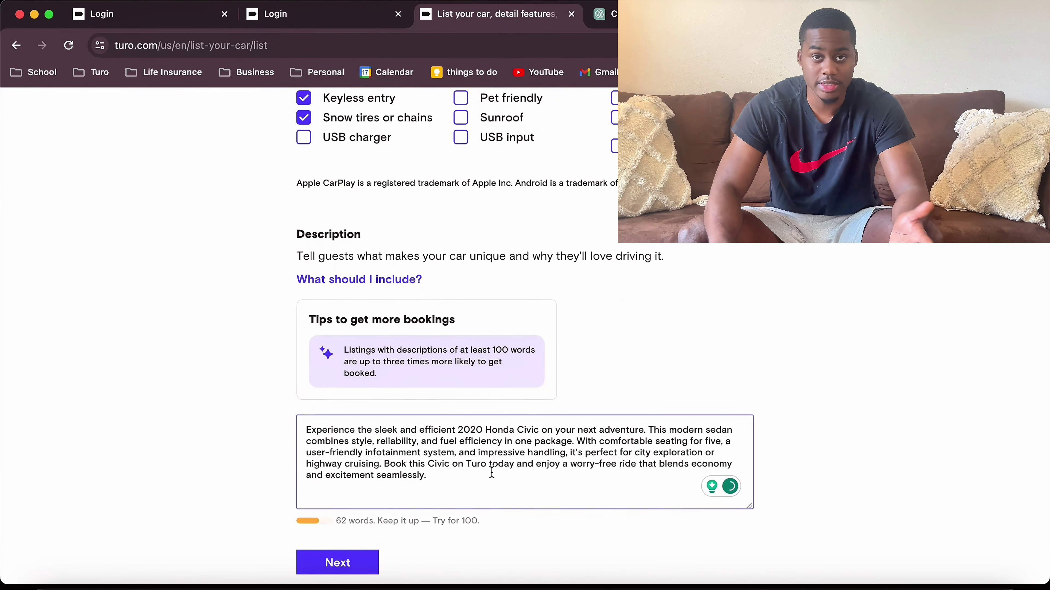
{"action": "left_click", "coordinate": [356, 560]}
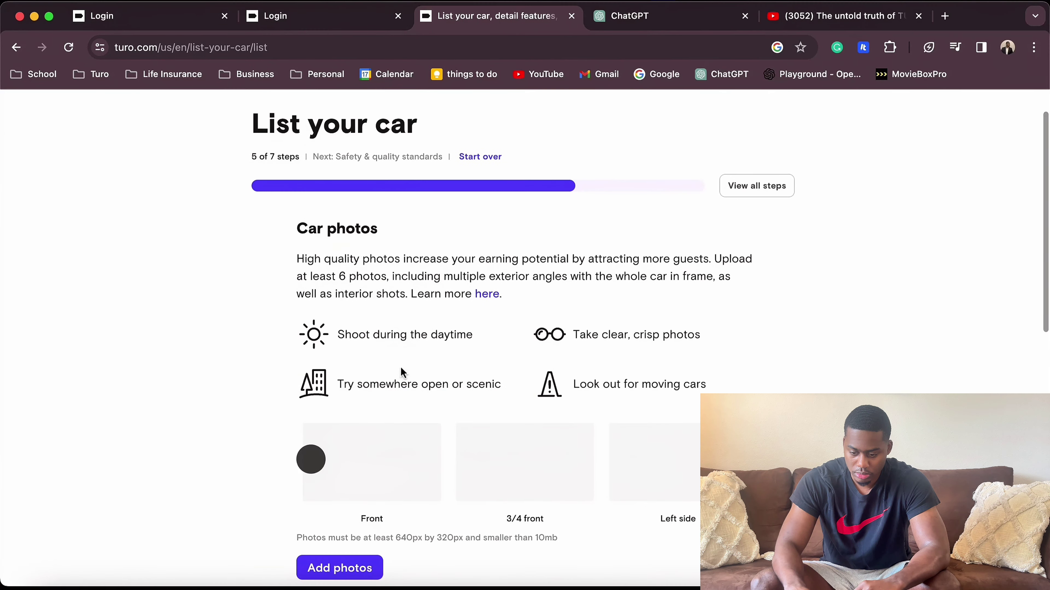
- Browse the example car photo angles in the carousel
{"action": "scroll", "coordinate": [399, 375], "scroll_direction": "down", "scroll_amount": 3}
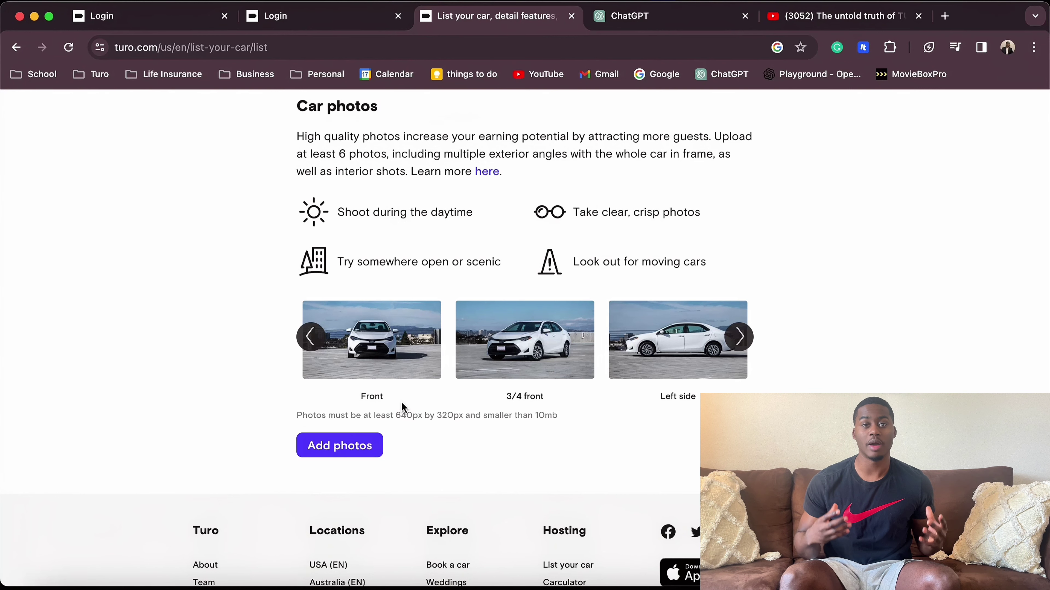
{"action": "scroll", "coordinate": [478, 373], "scroll_direction": "up", "scroll_amount": 2}
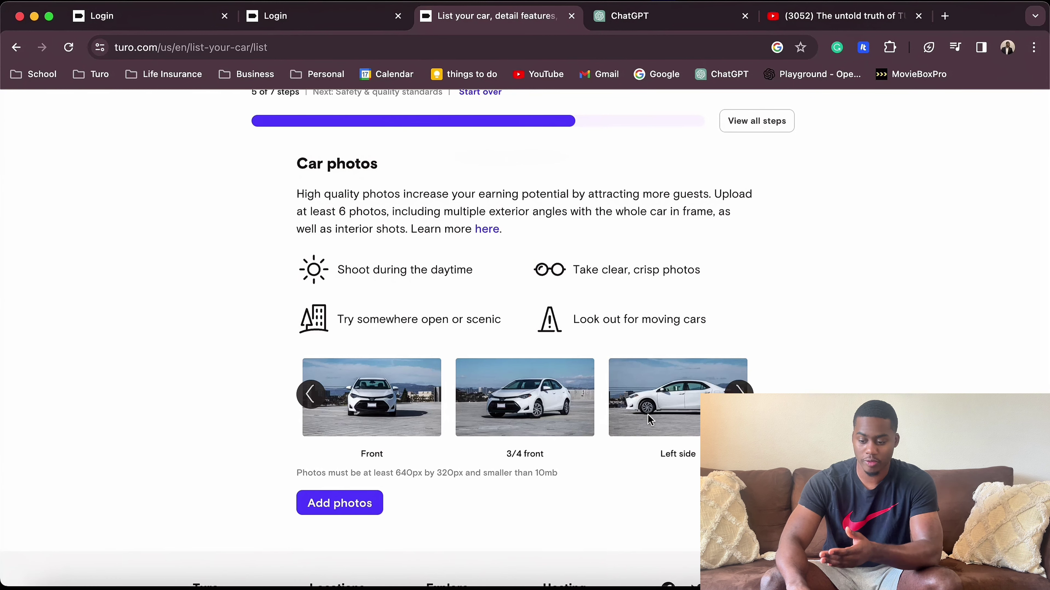
{"action": "left_click", "coordinate": [739, 397]}
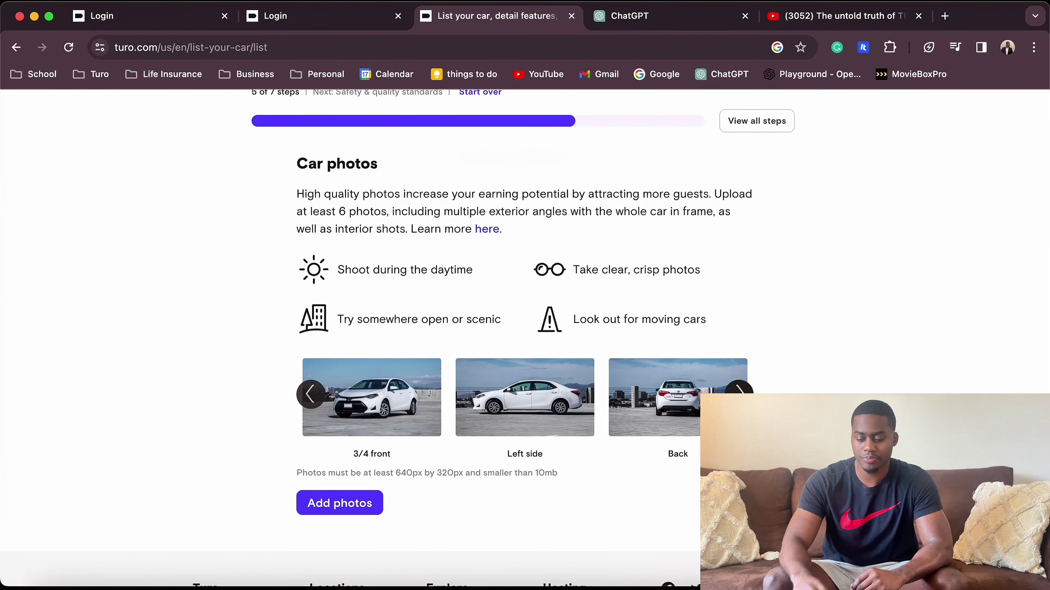
{"action": "left_click", "coordinate": [738, 389]}
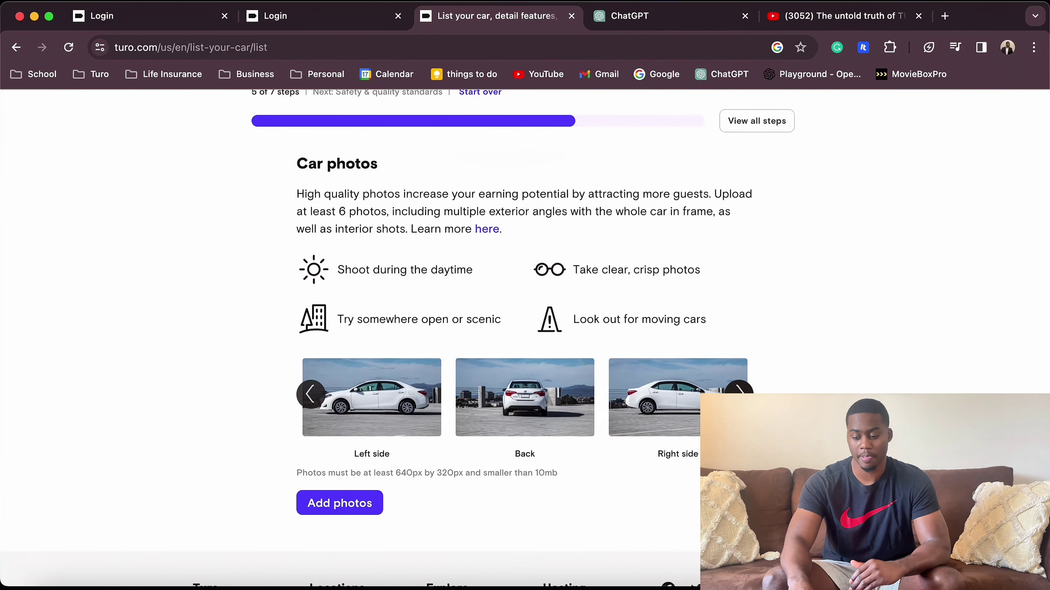
{"action": "scroll", "coordinate": [483, 460], "scroll_direction": "down", "scroll_amount": 2}
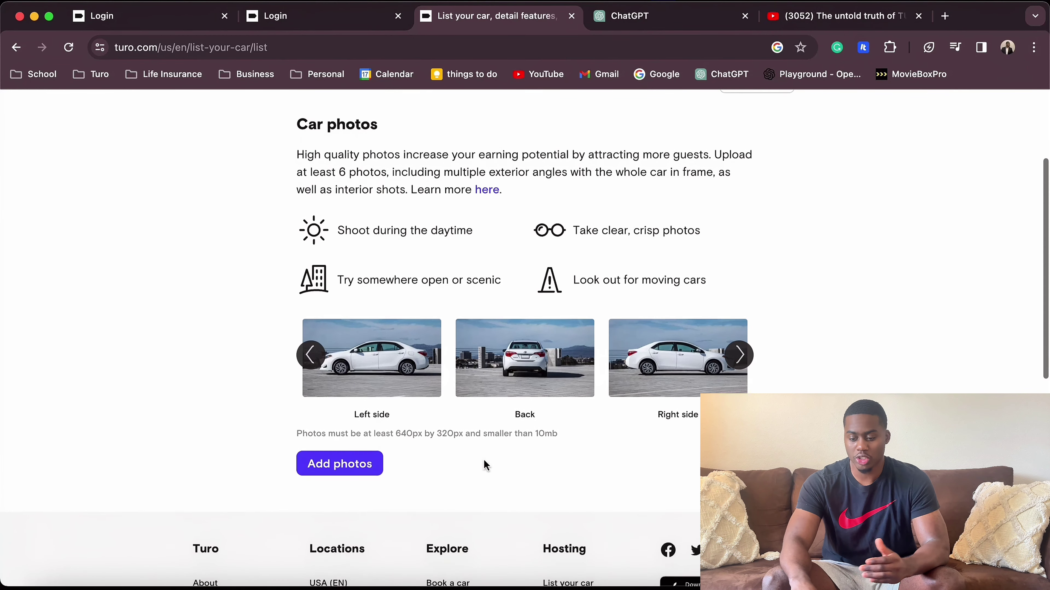
- Upload IMG_2059 as the listing's first car photo
{"action": "left_click", "coordinate": [340, 463]}
{"action": "left_click", "coordinate": [591, 316]}
{"action": "left_click", "coordinate": [528, 308]}
{"action": "left_click", "coordinate": [500, 310]}
{"action": "left_click", "coordinate": [562, 308]}
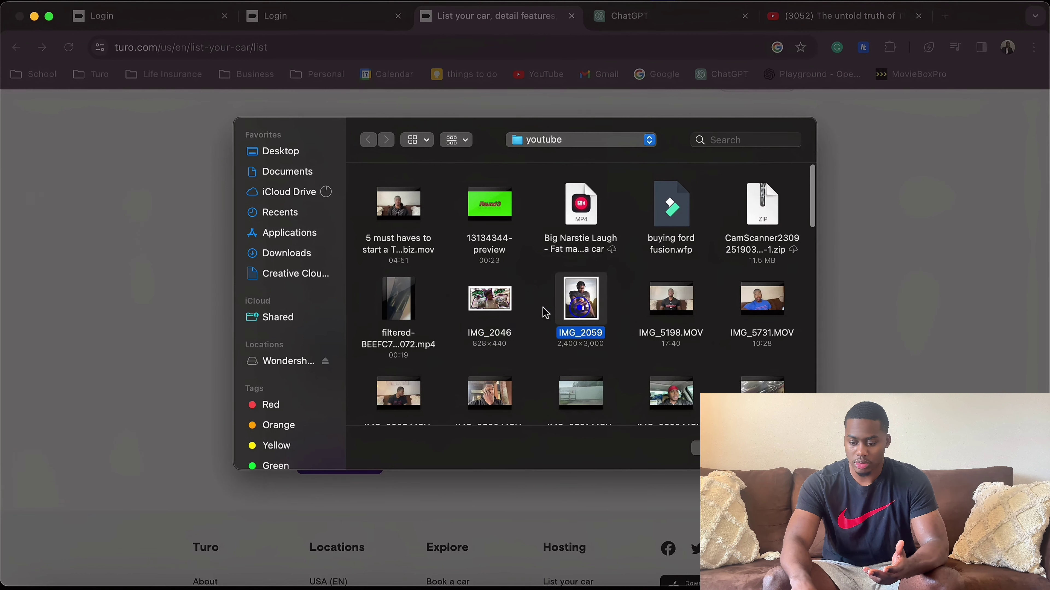
{"action": "left_click", "coordinate": [488, 304]}
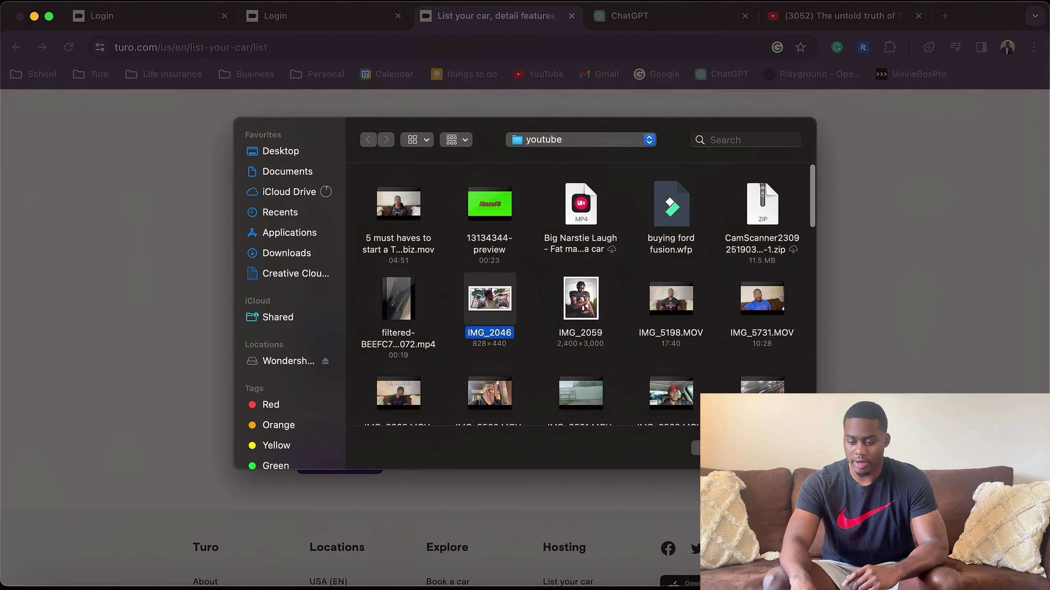
{"action": "left_click", "coordinate": [598, 308]}
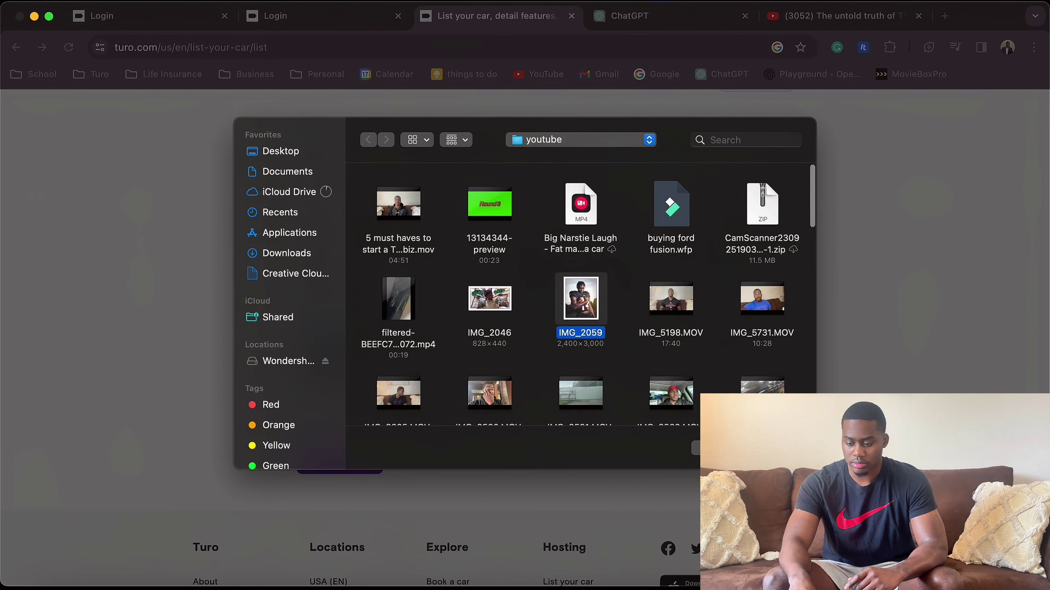
{"action": "key", "text": "Return"}
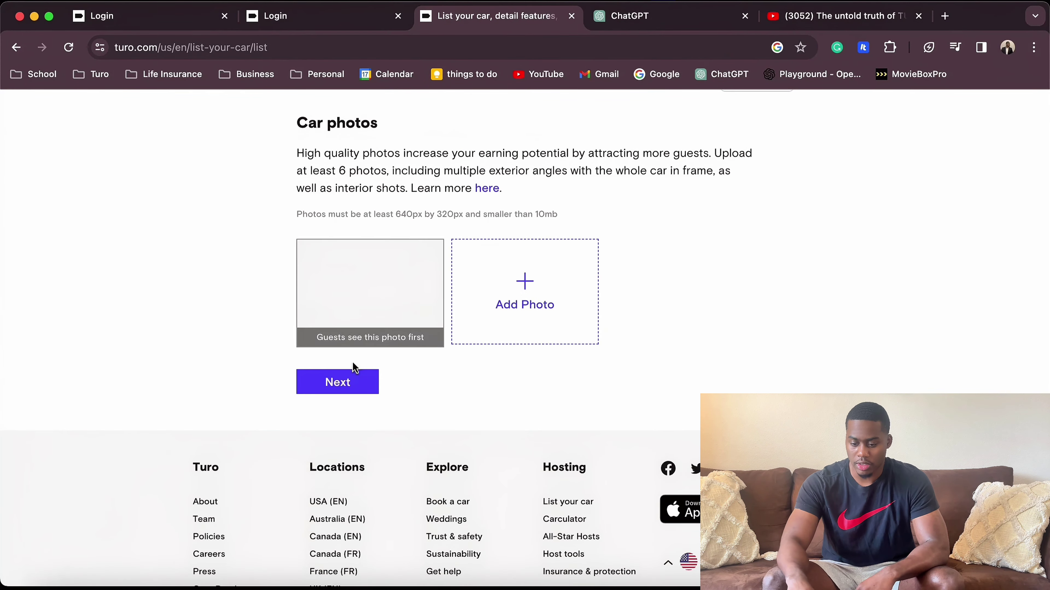
- Accept the safety and quality standards and Turo terms of service, then submit the listing
{"action": "left_click", "coordinate": [350, 373]}
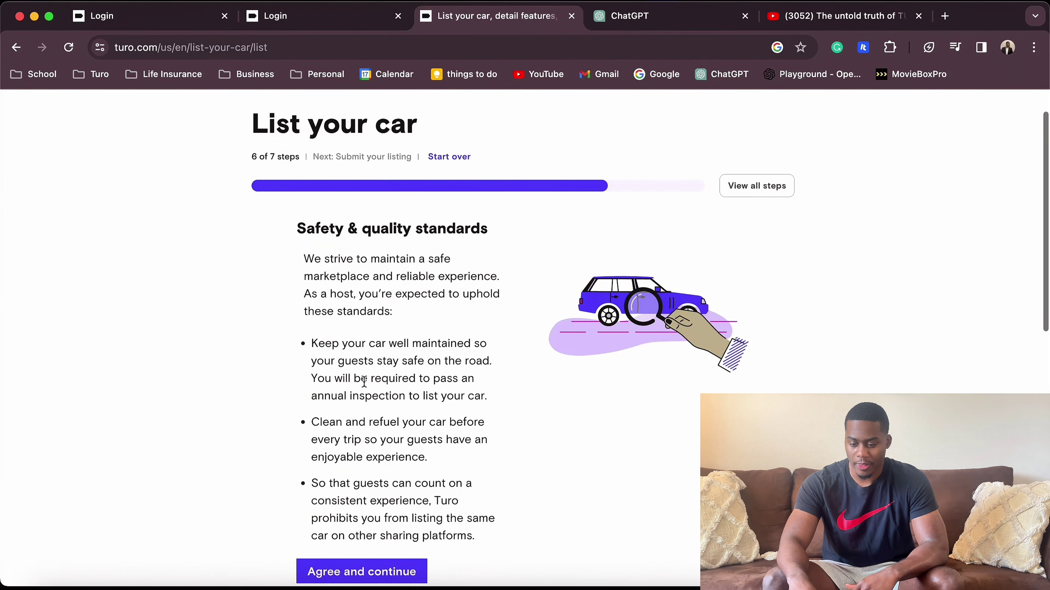
{"action": "scroll", "coordinate": [498, 368], "scroll_direction": "down", "scroll_amount": 4}
{"action": "left_click", "coordinate": [364, 414]}
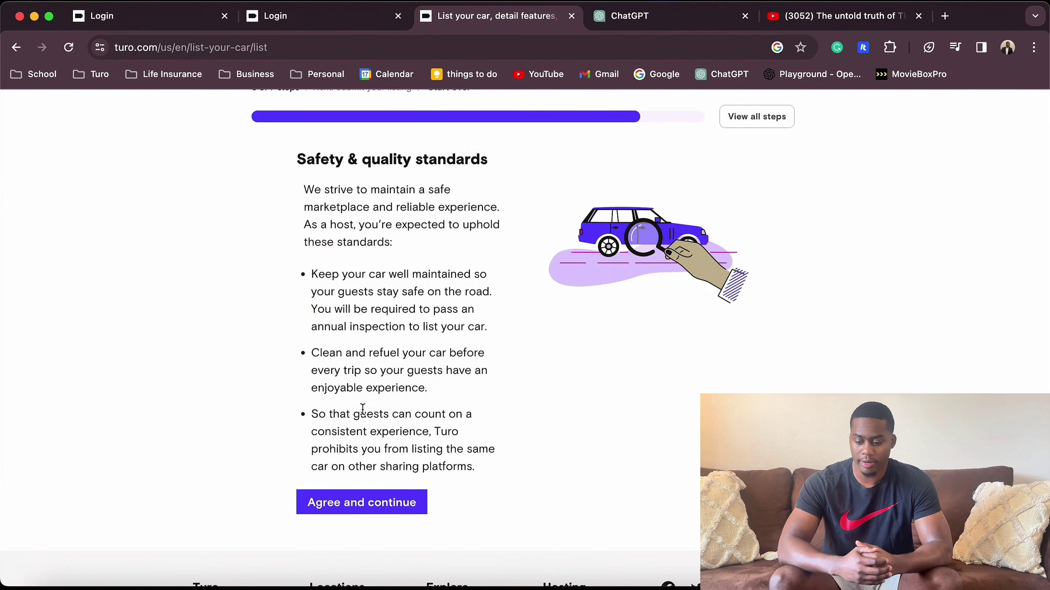
{"action": "left_click", "coordinate": [325, 503]}
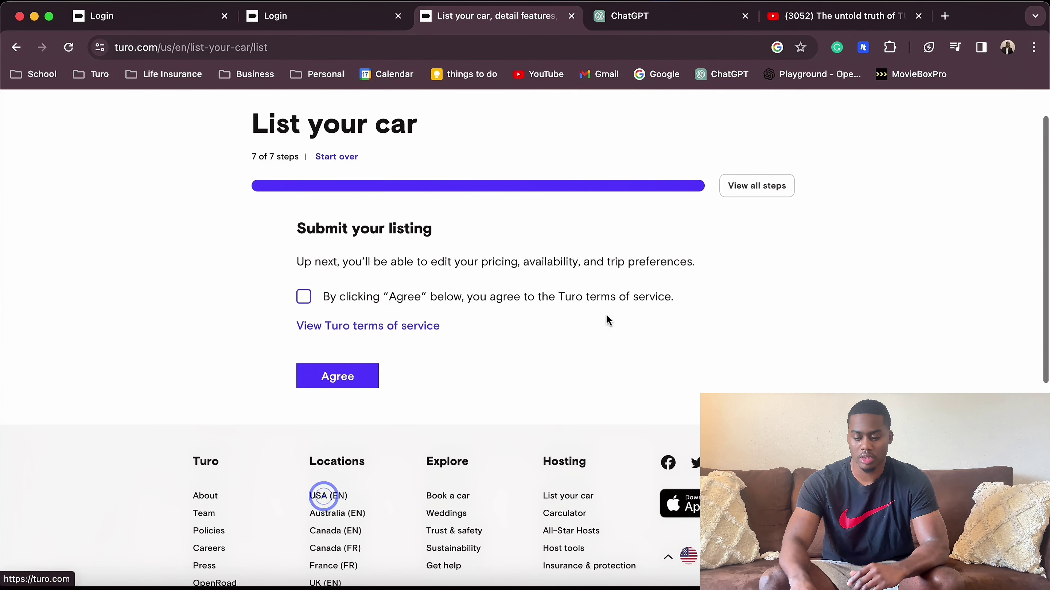
{"action": "left_click", "coordinate": [303, 306]}
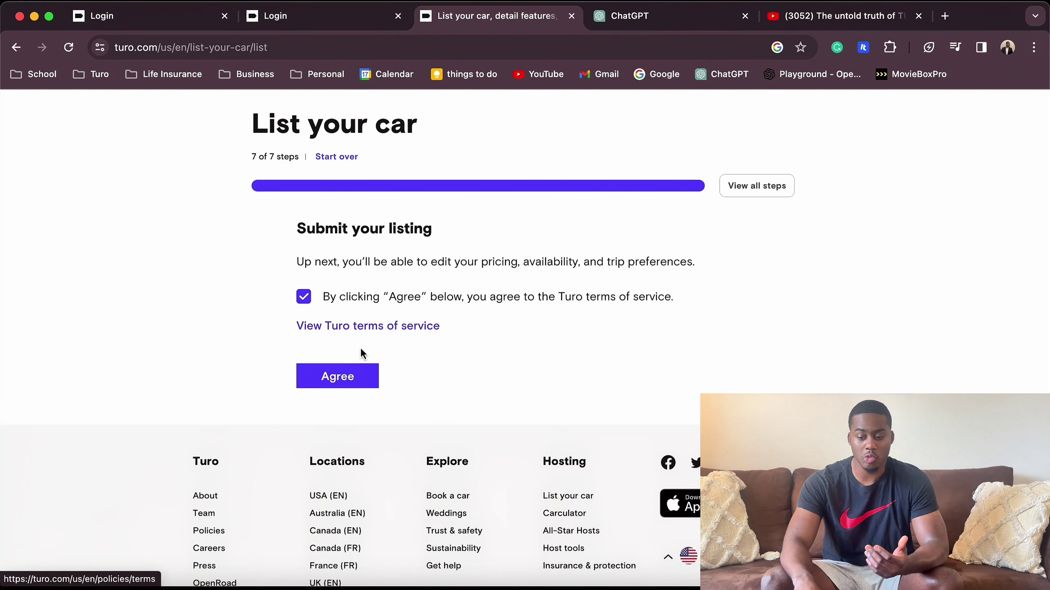
{"action": "left_click", "coordinate": [351, 378]}
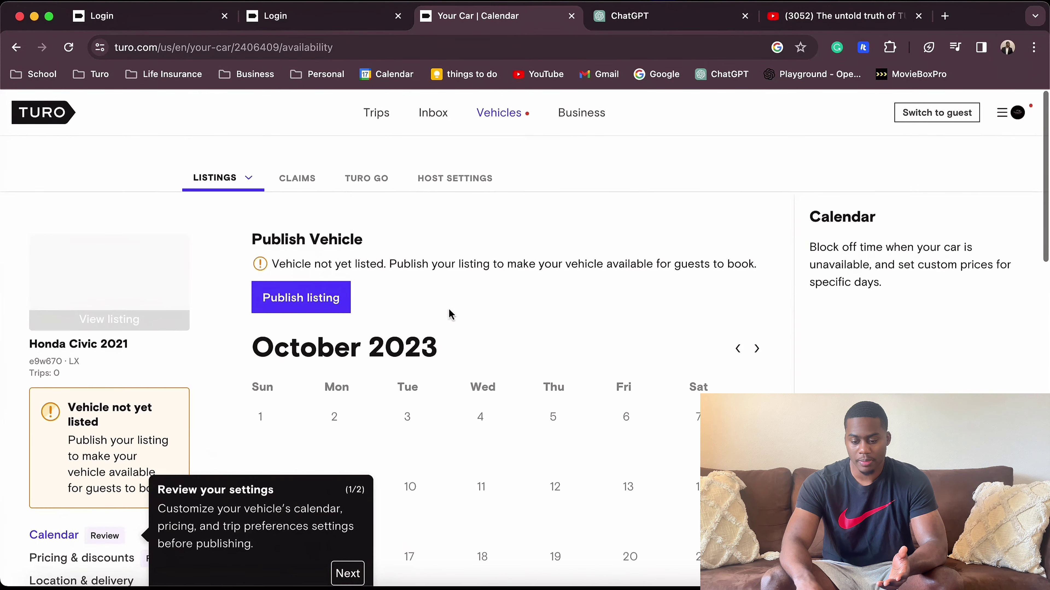
- Go to Pricing & discounts and dismiss the publish-listing tip
{"action": "scroll", "coordinate": [450, 313], "scroll_direction": "down", "scroll_amount": 5}
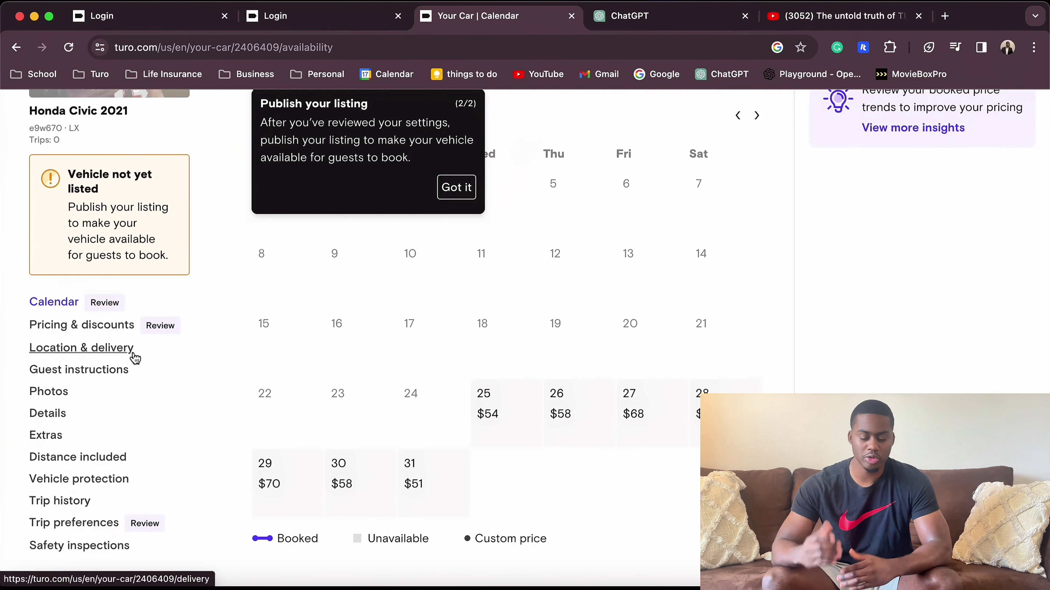
{"action": "scroll", "coordinate": [120, 357], "scroll_direction": "up", "scroll_amount": 1}
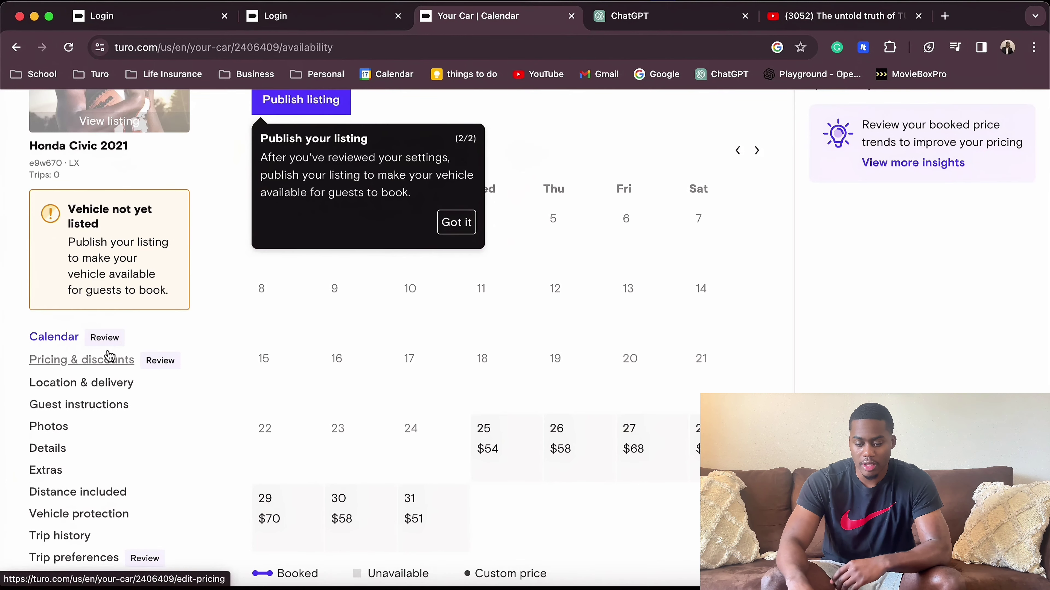
{"action": "left_click", "coordinate": [105, 358]}
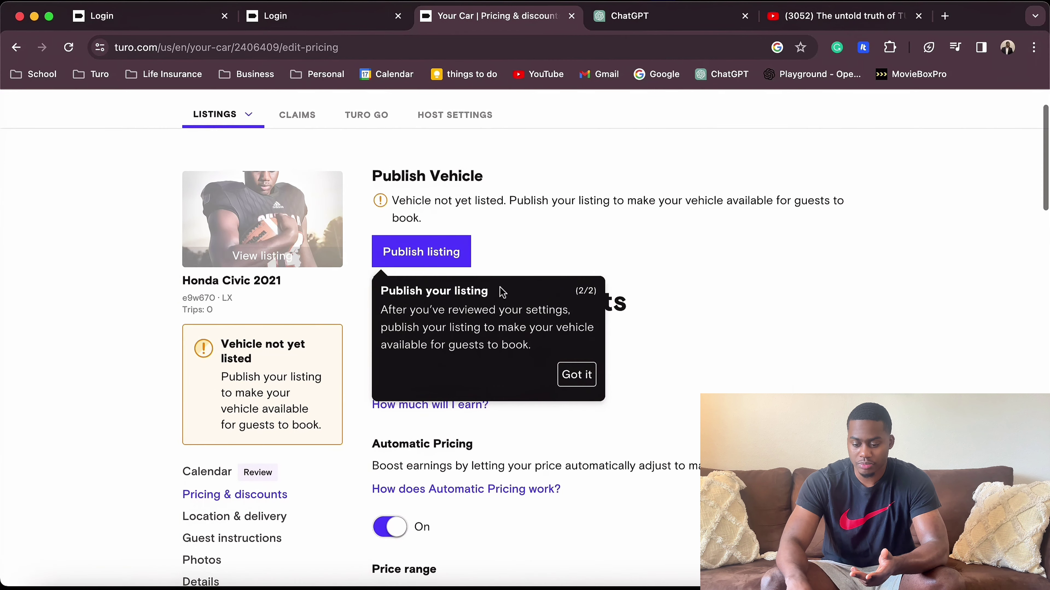
{"action": "left_click", "coordinate": [576, 376]}
{"action": "scroll", "coordinate": [401, 402], "scroll_direction": "down", "scroll_amount": 3}
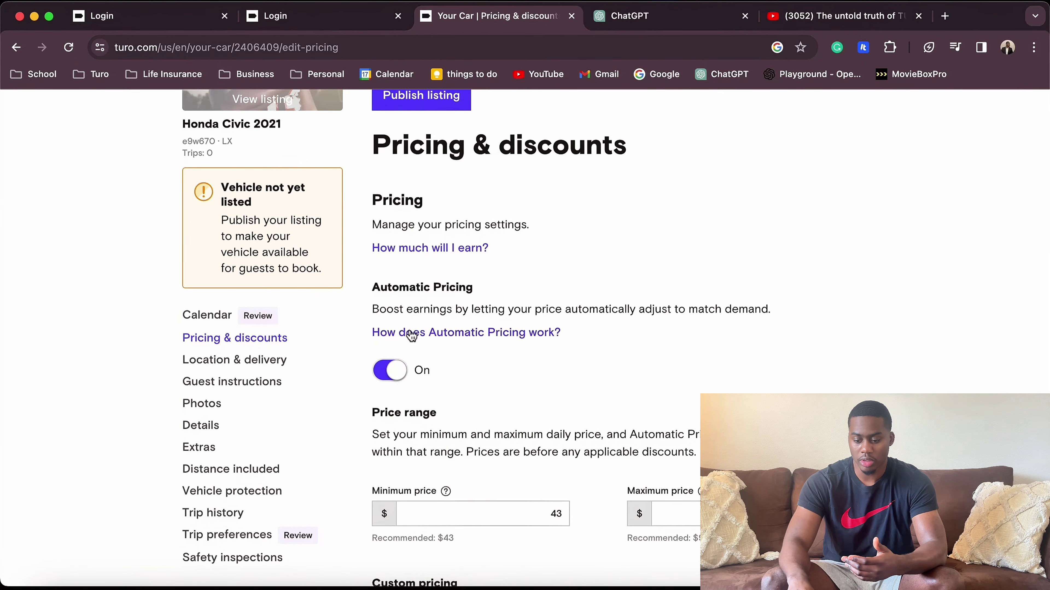
{"action": "scroll", "coordinate": [454, 397], "scroll_direction": "down", "scroll_amount": 3}
- Set the minimum daily price to $65 and the maximum to $150
{"action": "left_click", "coordinate": [456, 401]}
{"action": "double_click", "coordinate": [511, 399]}
{"action": "key", "text": "BackSpace"}
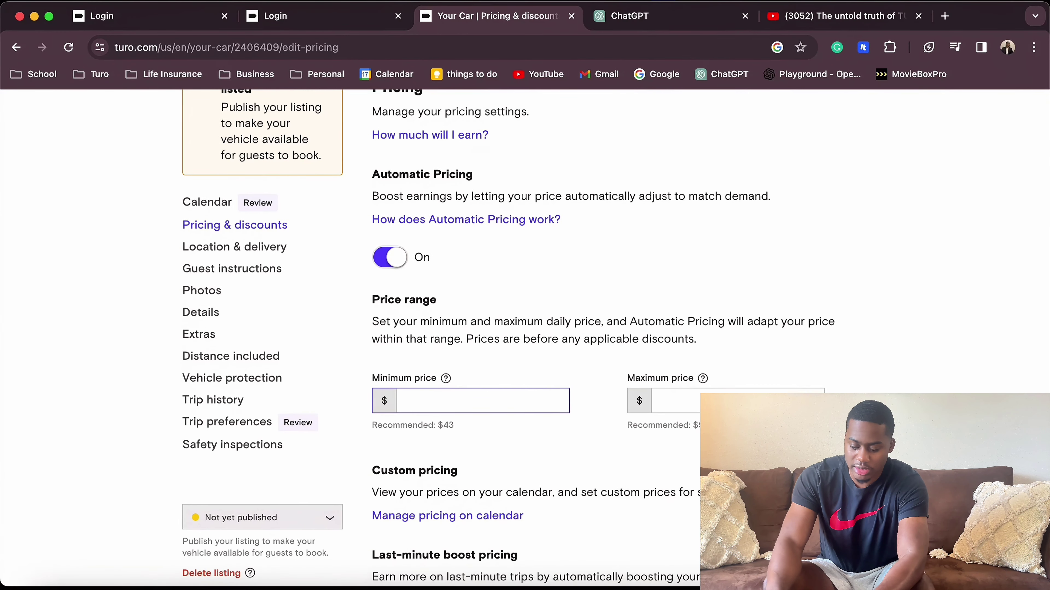
{"action": "type", "text": "65"}
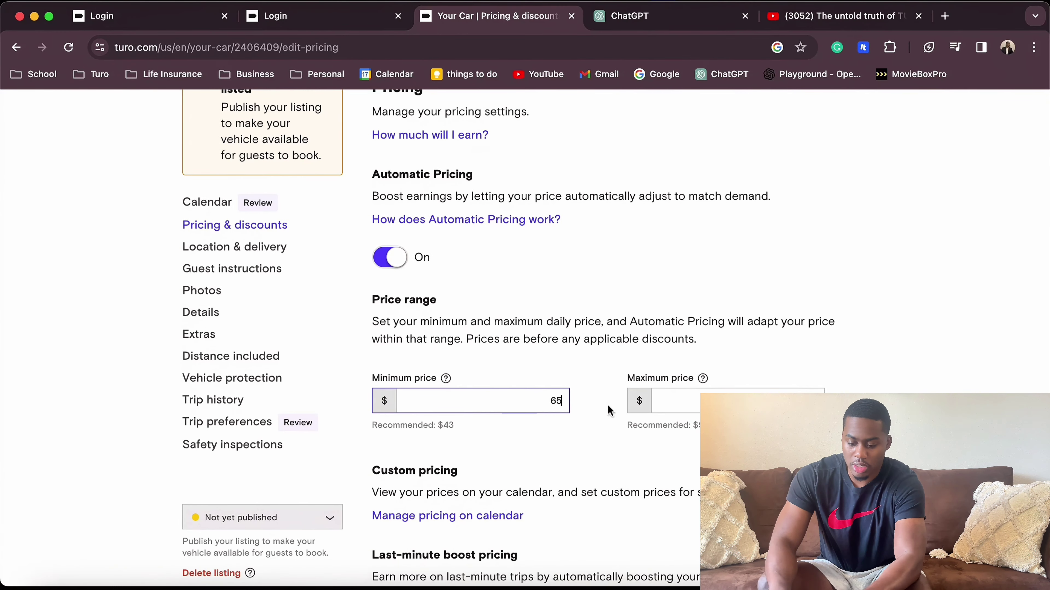
{"action": "left_click", "coordinate": [689, 437]}
{"action": "left_click", "coordinate": [722, 407]}
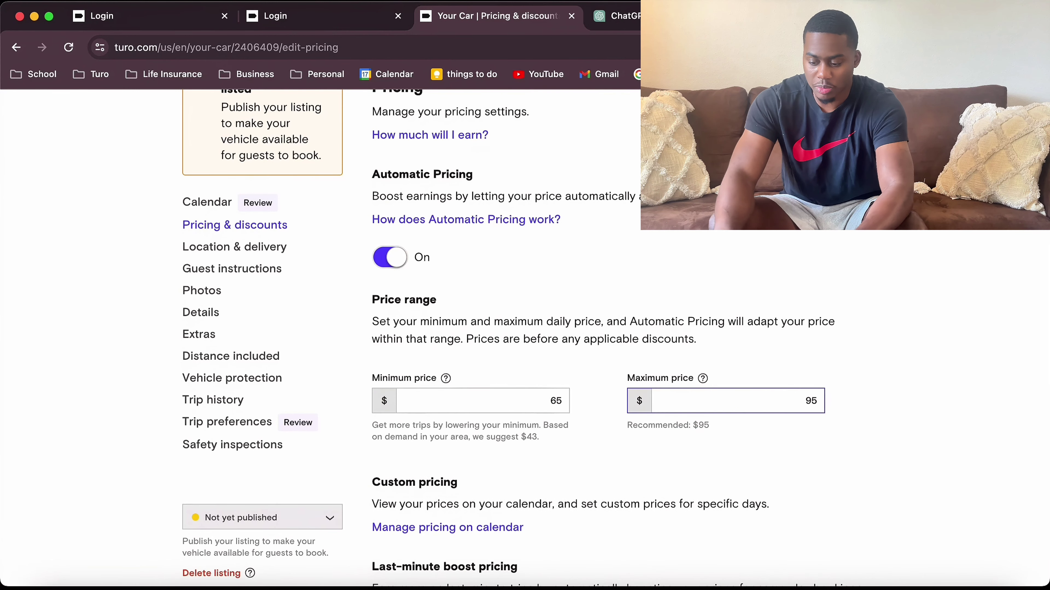
{"action": "type", "text": "15"}
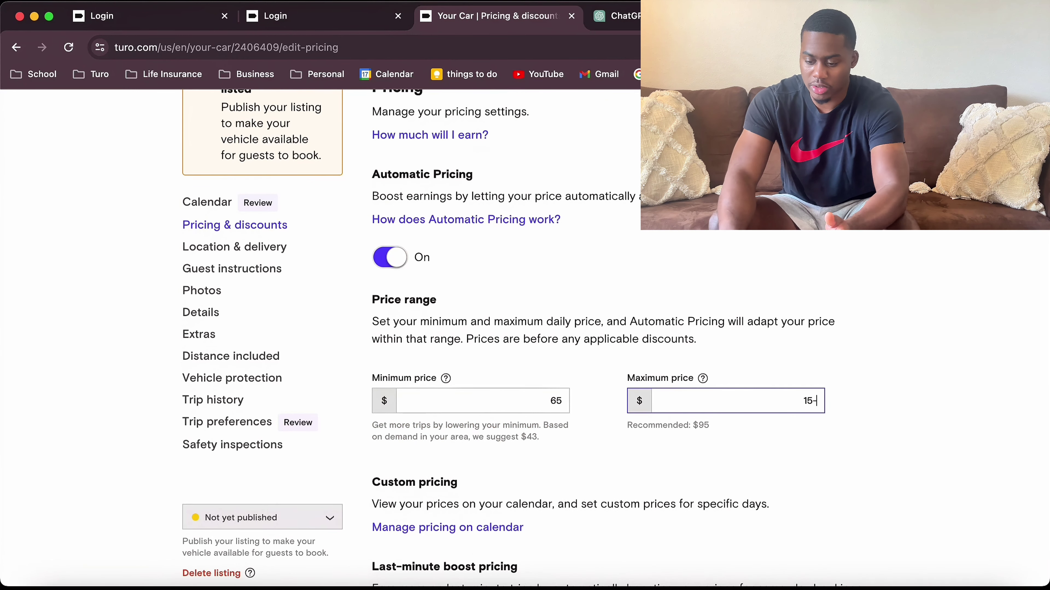
{"action": "type", "text": "0"}
{"action": "left_click", "coordinate": [867, 381]}
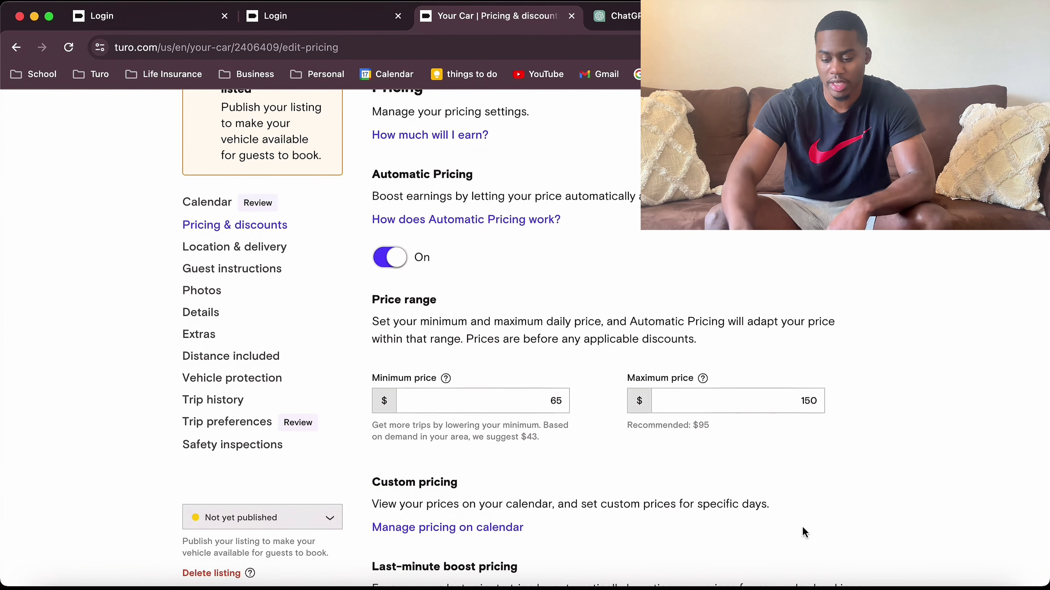
- Try the last-minute price boost at 5% and 10%, then turn the boost off
{"action": "scroll", "coordinate": [675, 364], "scroll_direction": "down", "scroll_amount": 10}
{"action": "scroll", "coordinate": [675, 363], "scroll_direction": "up", "scroll_amount": 2}
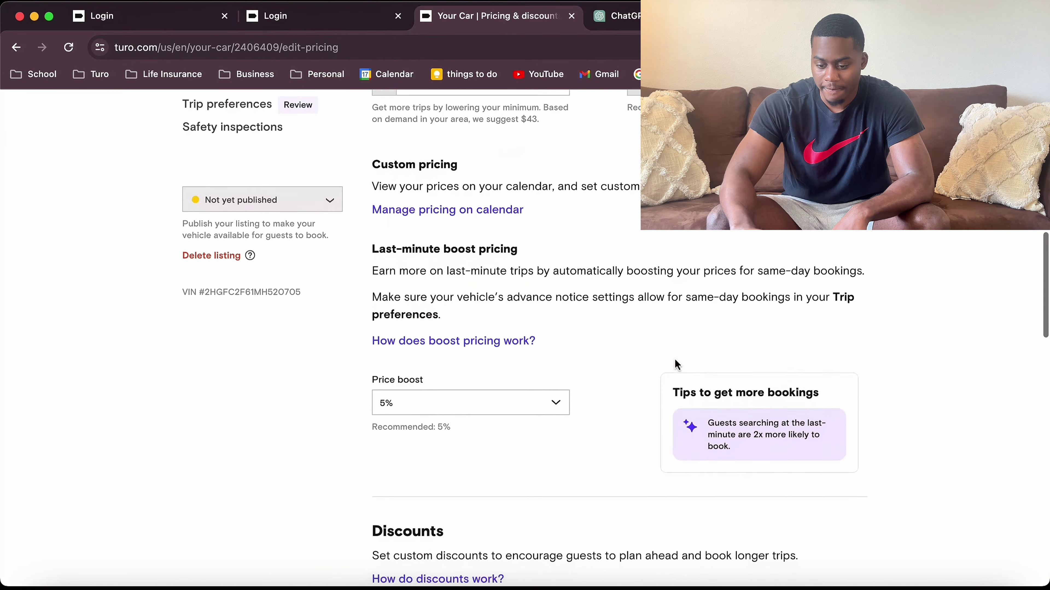
{"action": "scroll", "coordinate": [675, 363], "scroll_direction": "down", "scroll_amount": 5}
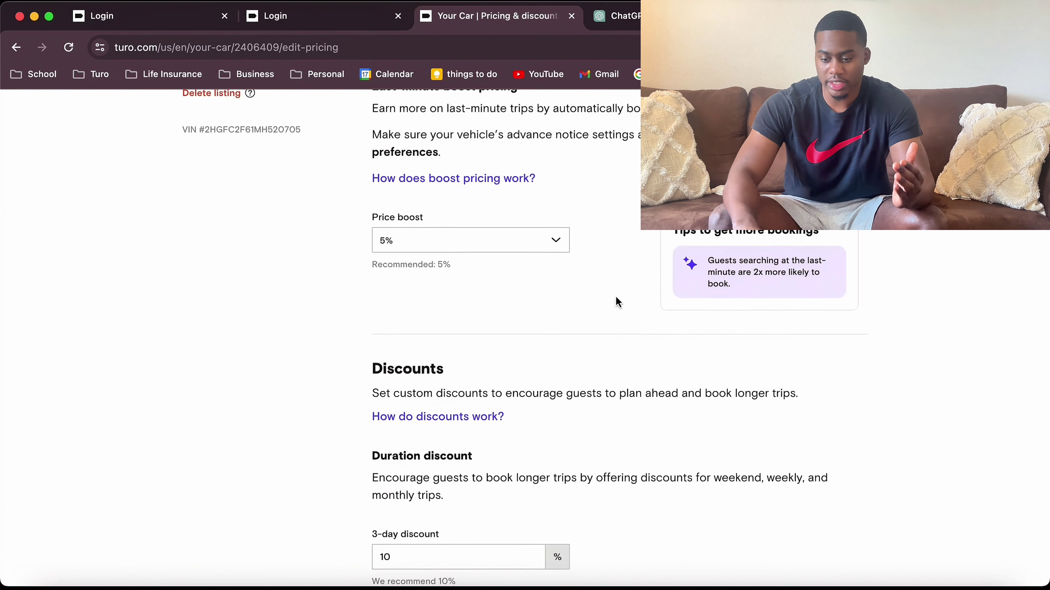
{"action": "left_click", "coordinate": [525, 241]}
{"action": "left_click", "coordinate": [489, 317]}
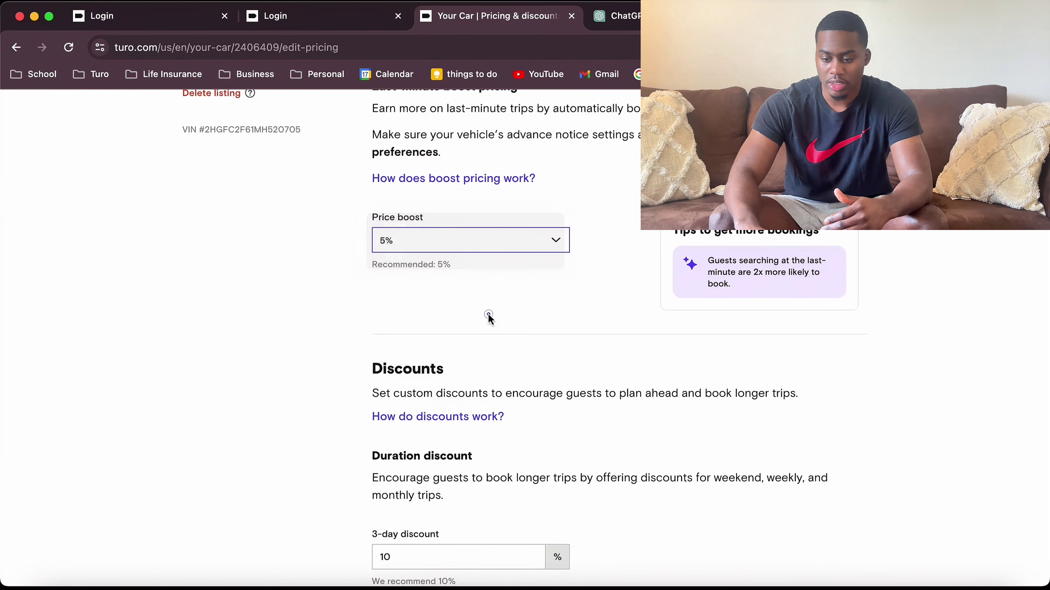
{"action": "scroll", "coordinate": [490, 318], "scroll_direction": "up", "scroll_amount": 2}
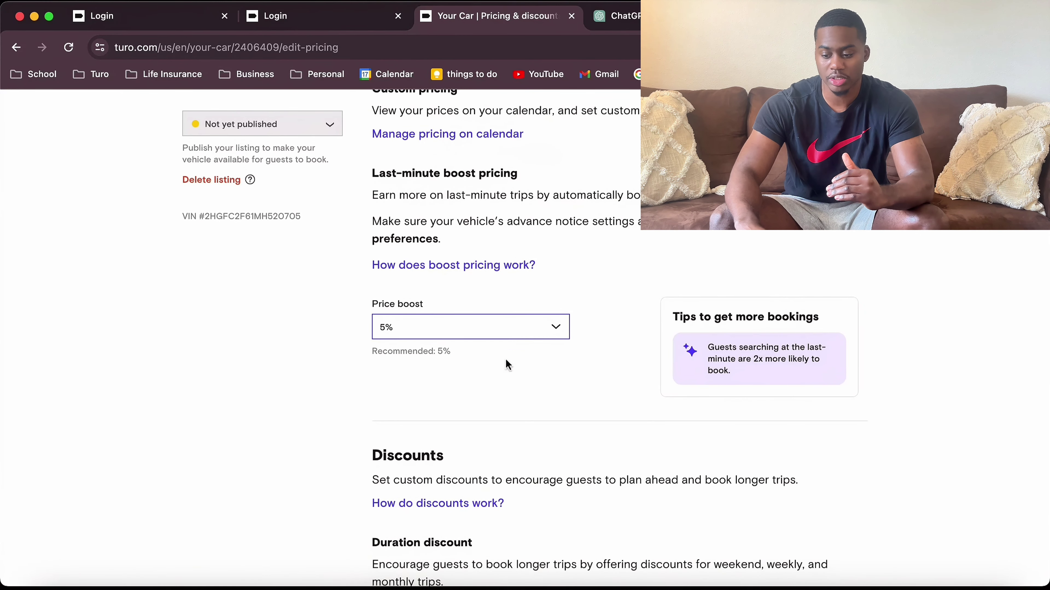
{"action": "left_click", "coordinate": [527, 326]}
{"action": "left_click", "coordinate": [501, 347]}
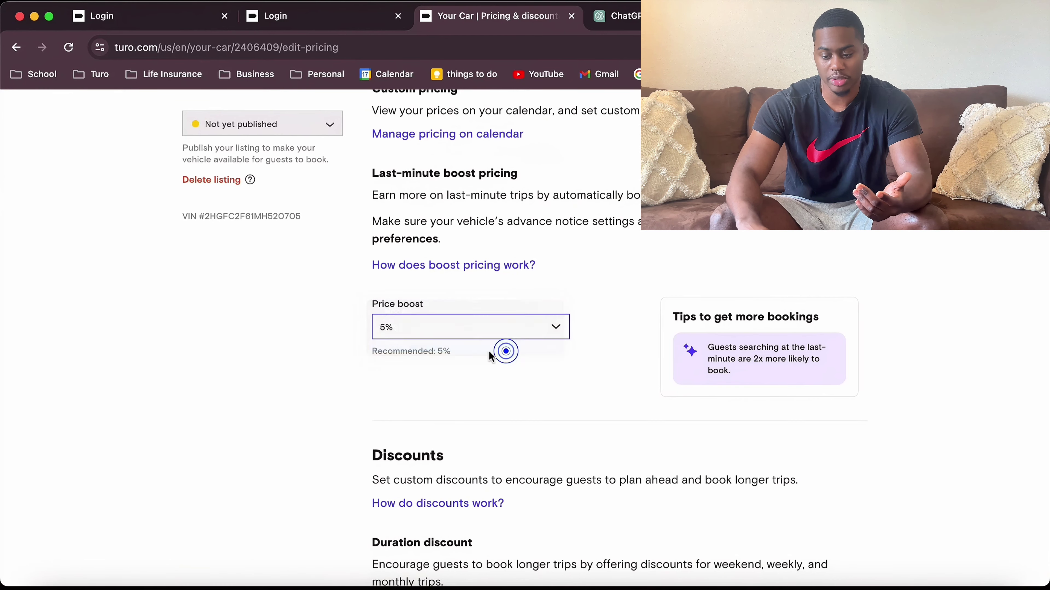
{"action": "left_click", "coordinate": [486, 327]}
{"action": "left_click", "coordinate": [481, 296]}
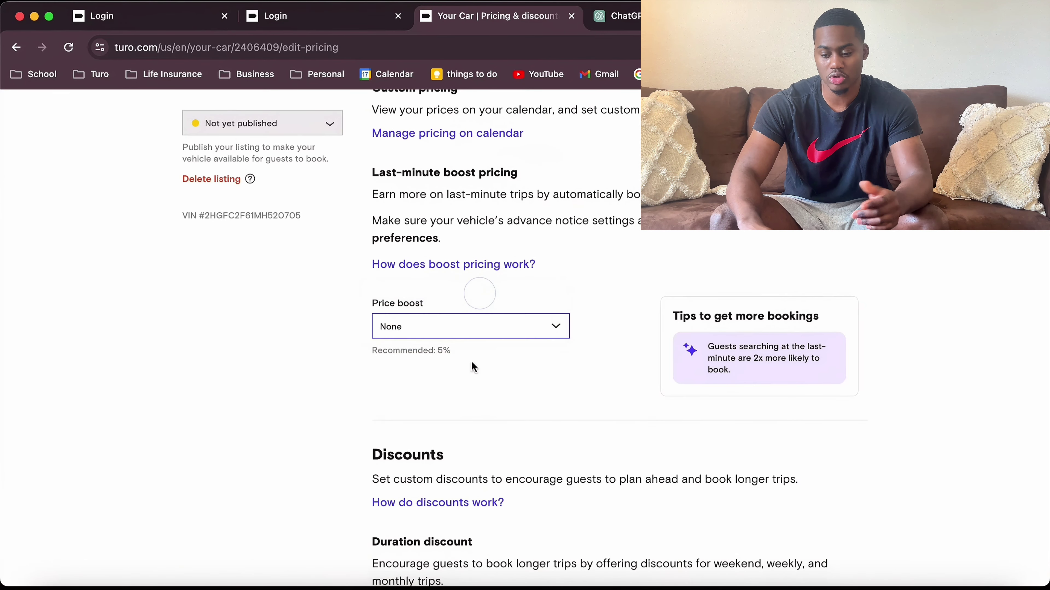
- Change the 3-day discount to 5% and the 1-week discount to 10%
{"action": "scroll", "coordinate": [470, 361], "scroll_direction": "down", "scroll_amount": 3}
{"action": "scroll", "coordinate": [417, 378], "scroll_direction": "down", "scroll_amount": 3}
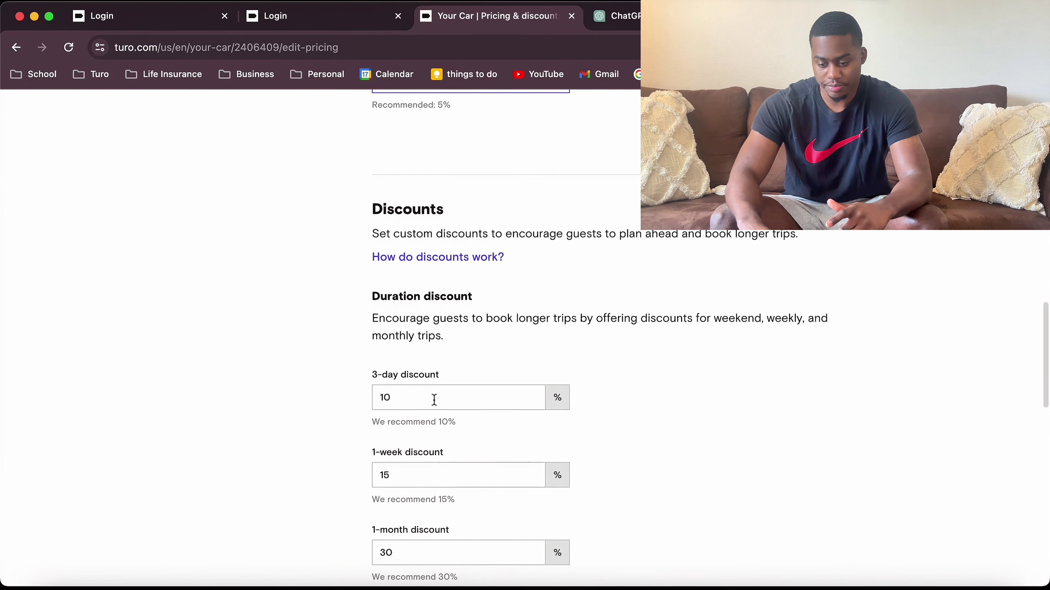
{"action": "scroll", "coordinate": [434, 398], "scroll_direction": "down", "scroll_amount": 2}
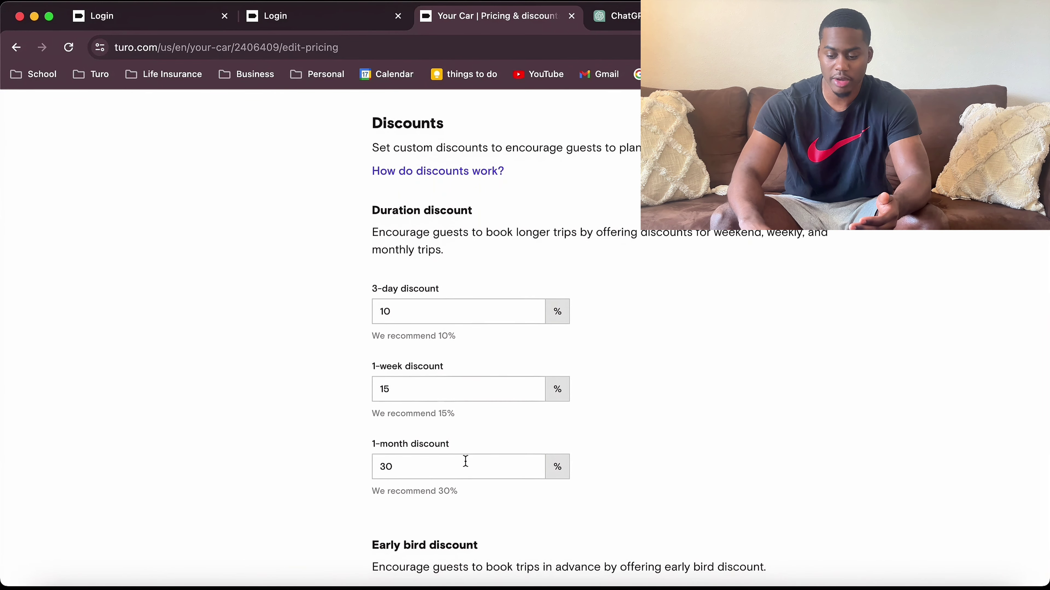
{"action": "left_click", "coordinate": [442, 474]}
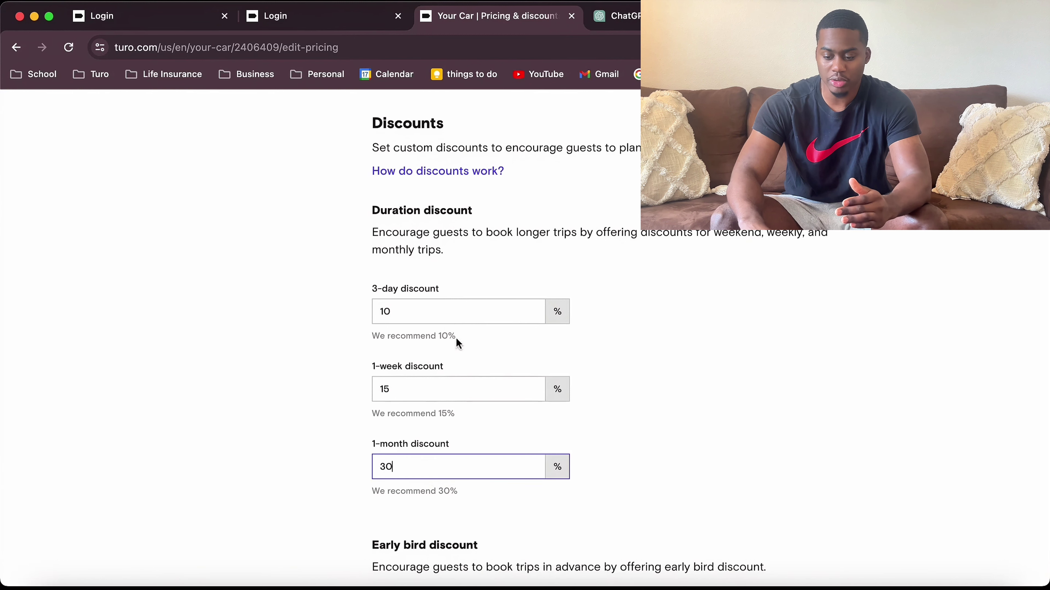
{"action": "left_click", "coordinate": [455, 312]}
{"action": "key", "text": "BackSpace"}
{"action": "key", "text": "BackSpace"}
{"action": "type", "text": "0"}
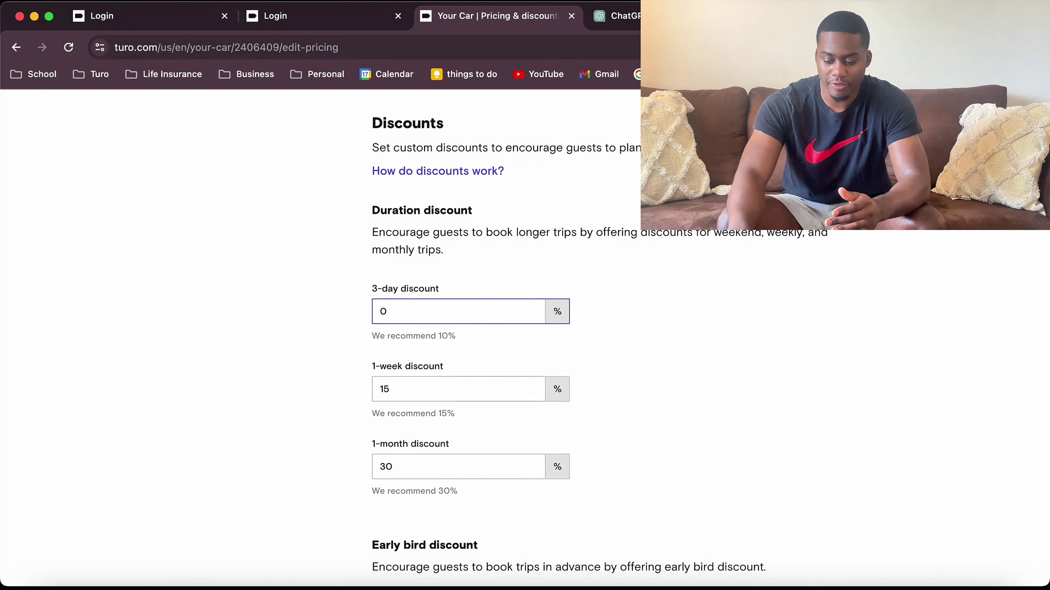
{"action": "left_click", "coordinate": [626, 327]}
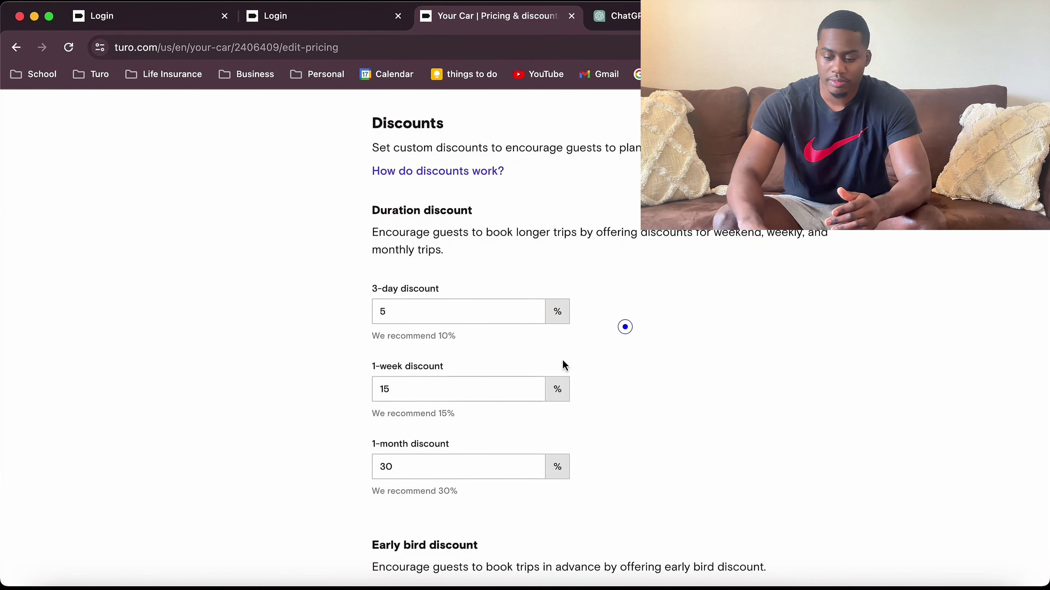
{"action": "left_click", "coordinate": [517, 387]}
{"action": "key", "text": "BackSpace"}
{"action": "type", "text": "0"}
{"action": "left_click", "coordinate": [815, 393]}
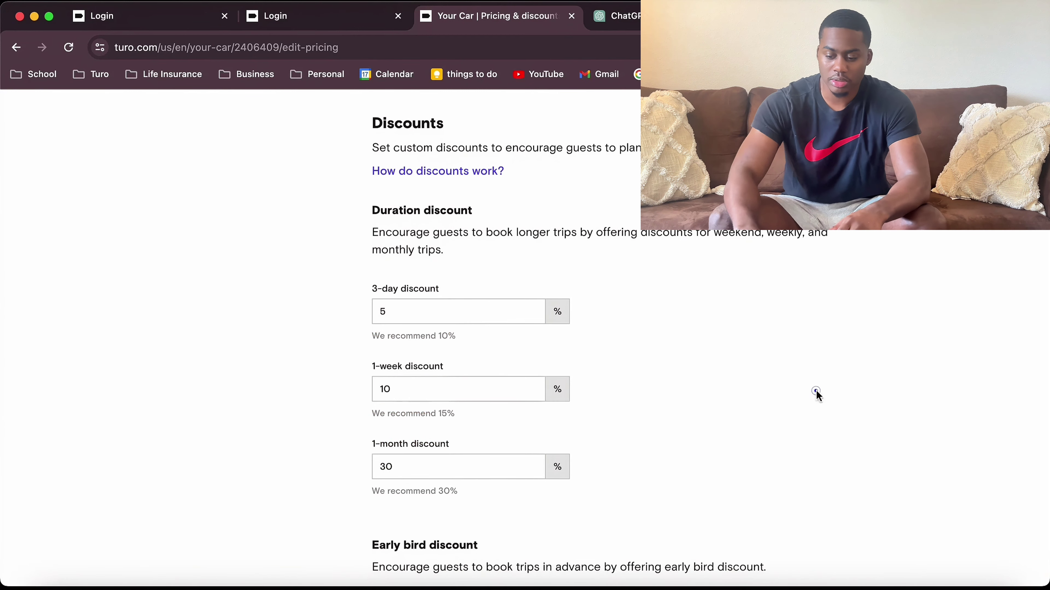
- Set the 7+ days in advance early-bird discount to None
{"action": "scroll", "coordinate": [536, 421], "scroll_direction": "down", "scroll_amount": 6}
{"action": "scroll", "coordinate": [537, 426], "scroll_direction": "up", "scroll_amount": 3}
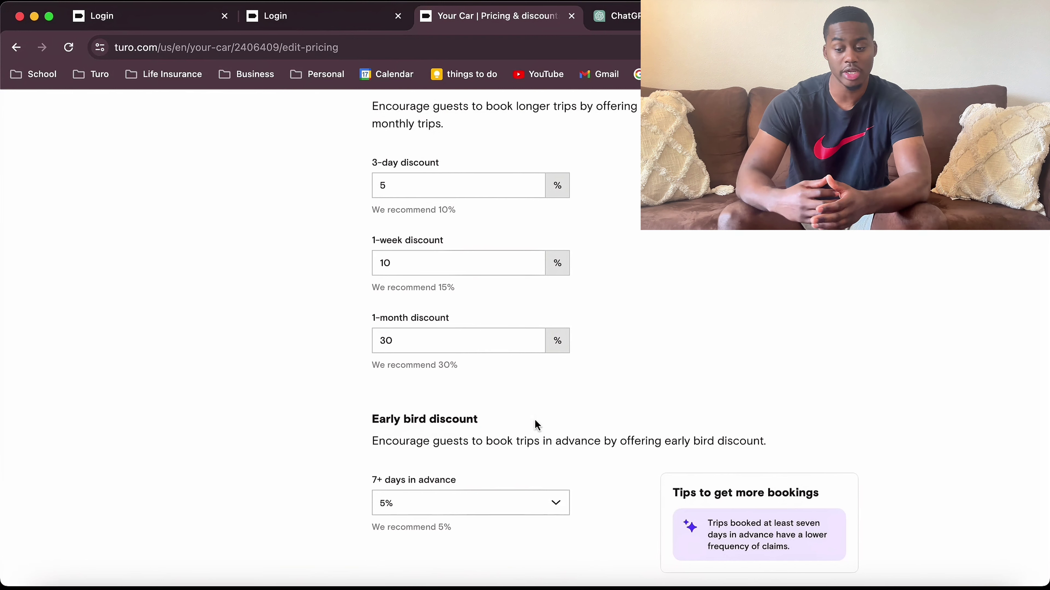
{"action": "scroll", "coordinate": [538, 425], "scroll_direction": "down", "scroll_amount": 5}
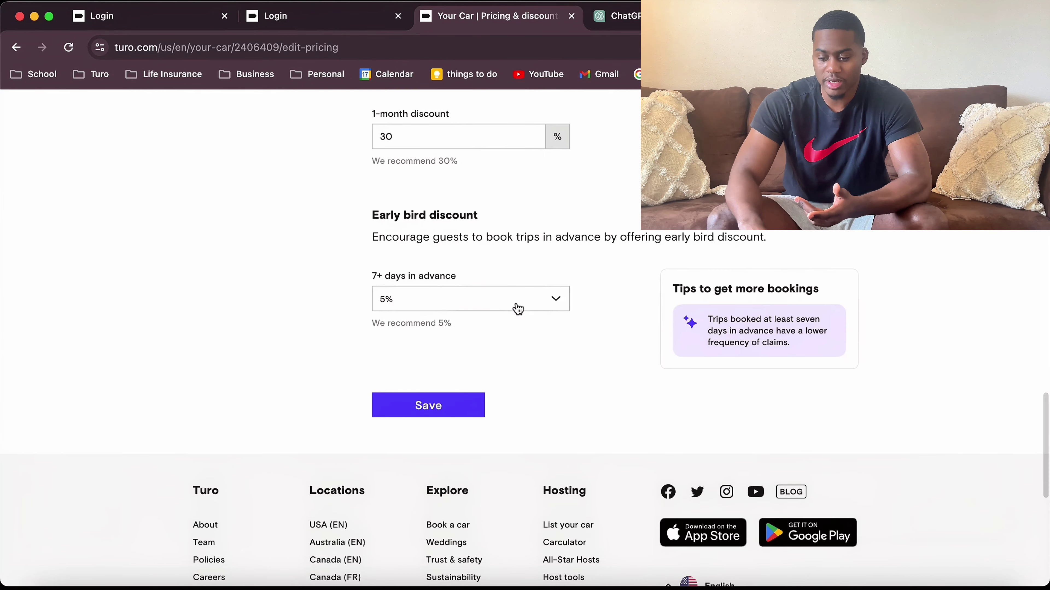
{"action": "left_click", "coordinate": [513, 304]}
{"action": "left_click", "coordinate": [476, 291]}
{"action": "left_click", "coordinate": [479, 384]}
{"action": "left_click_drag", "start_coordinate": [374, 276], "coordinate": [455, 275]}
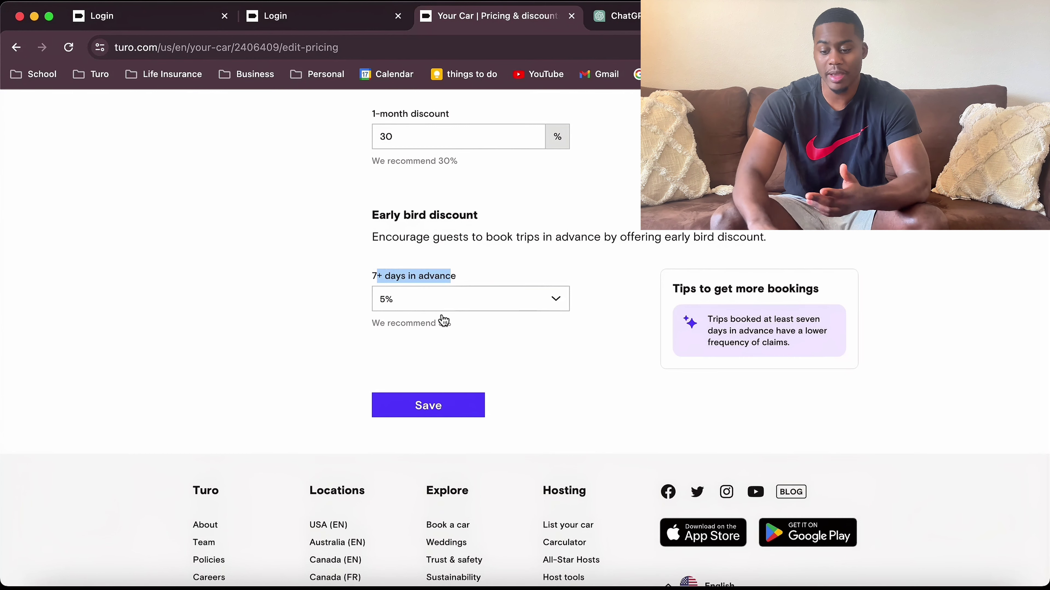
{"action": "left_click", "coordinate": [428, 297]}
{"action": "left_click", "coordinate": [432, 288]}
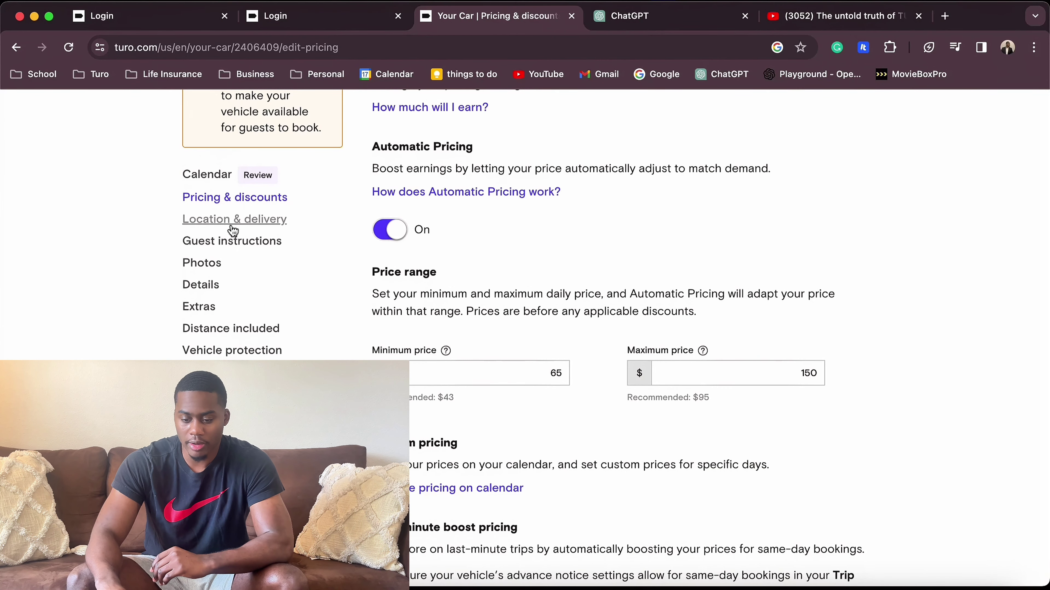
- Open Location & delivery and step through its introduction to the end
{"action": "left_click", "coordinate": [233, 227]}
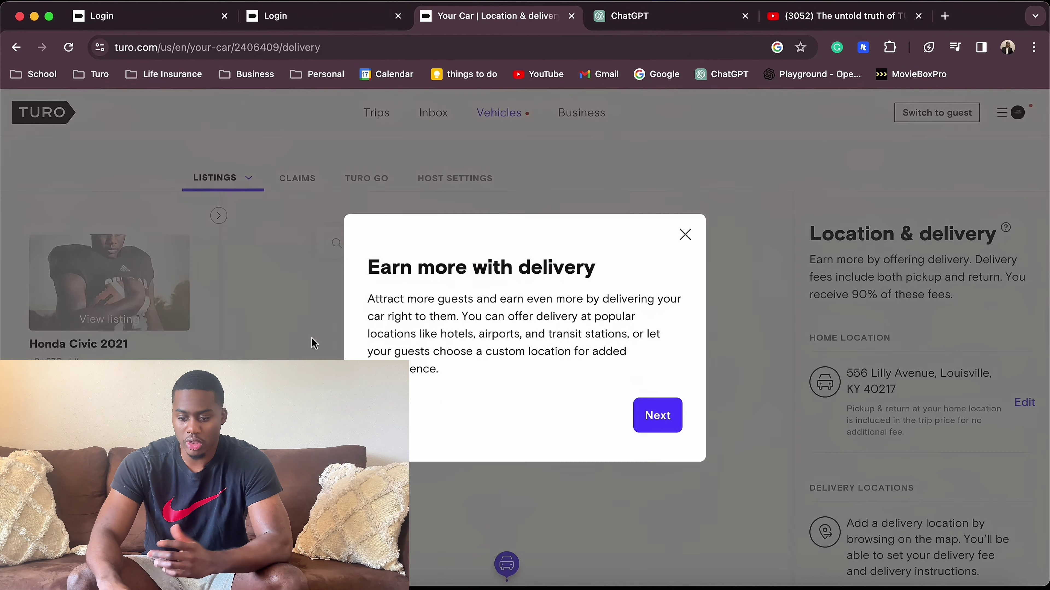
{"action": "left_click", "coordinate": [642, 425]}
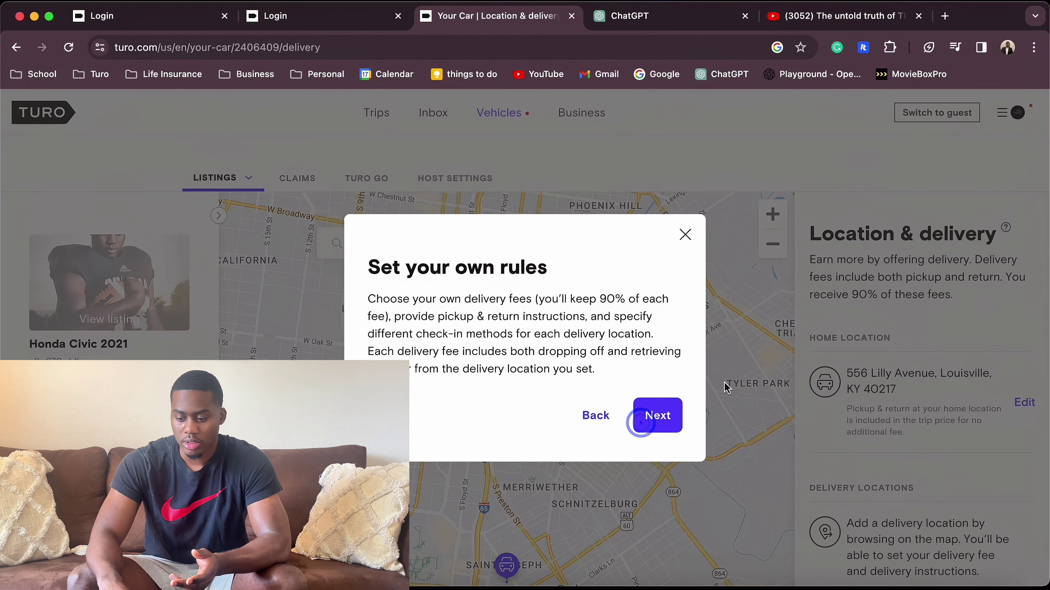
{"action": "left_click", "coordinate": [651, 416]}
{"action": "left_click", "coordinate": [652, 415]}
{"action": "scroll", "coordinate": [868, 372], "scroll_direction": "down", "scroll_amount": 5}
{"action": "scroll", "coordinate": [895, 375], "scroll_direction": "down", "scroll_amount": 3}
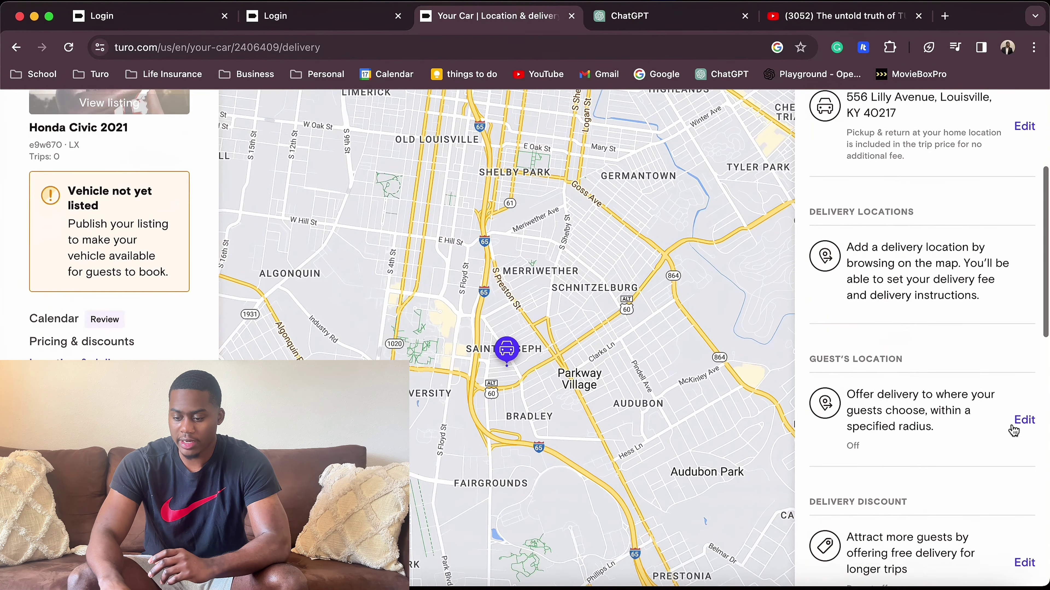
- Enable delivery to the guest's location with a $55 delivery fee
{"action": "left_click", "coordinate": [1023, 379]}
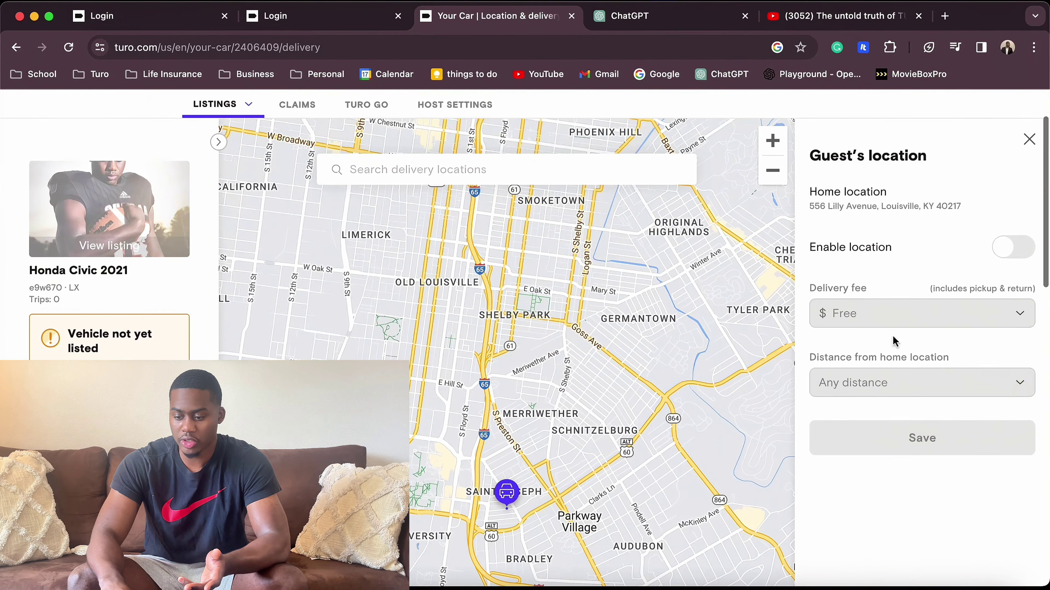
{"action": "left_click", "coordinate": [1000, 258]}
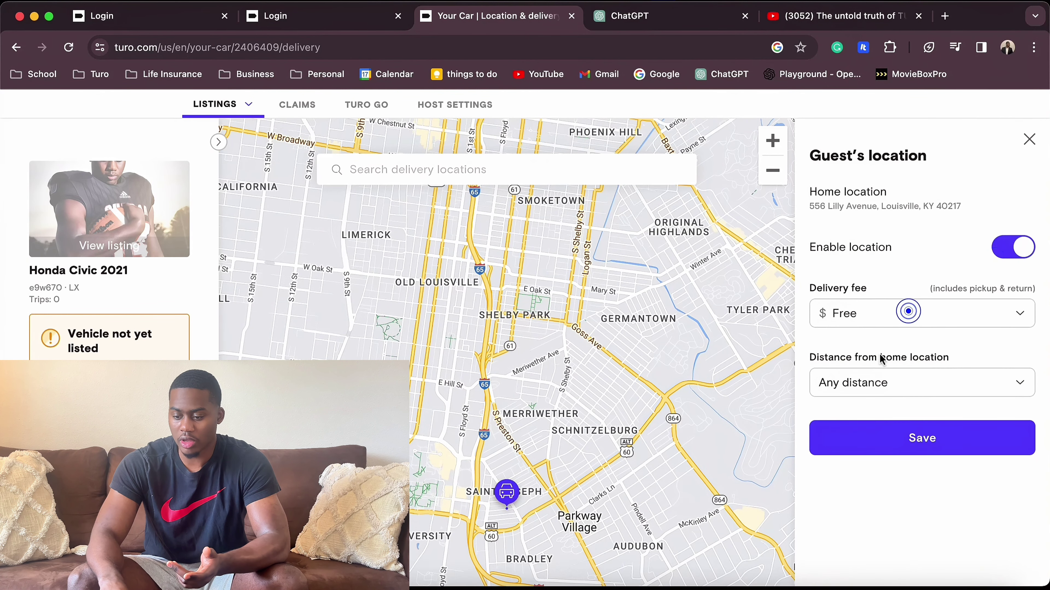
{"action": "left_click", "coordinate": [1023, 320]}
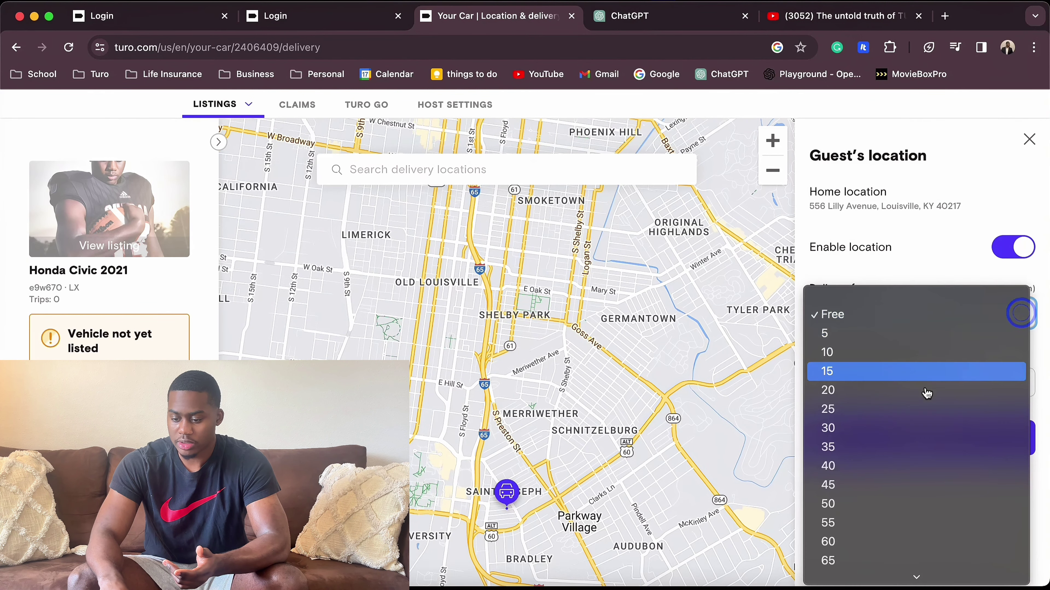
{"action": "left_click", "coordinate": [921, 250]}
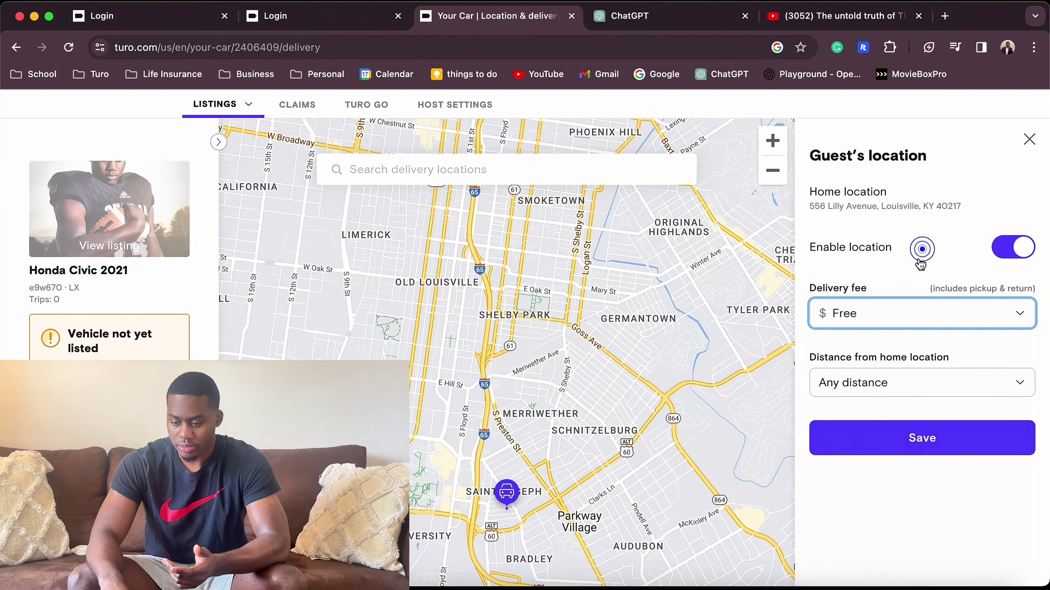
{"action": "left_click", "coordinate": [884, 320]}
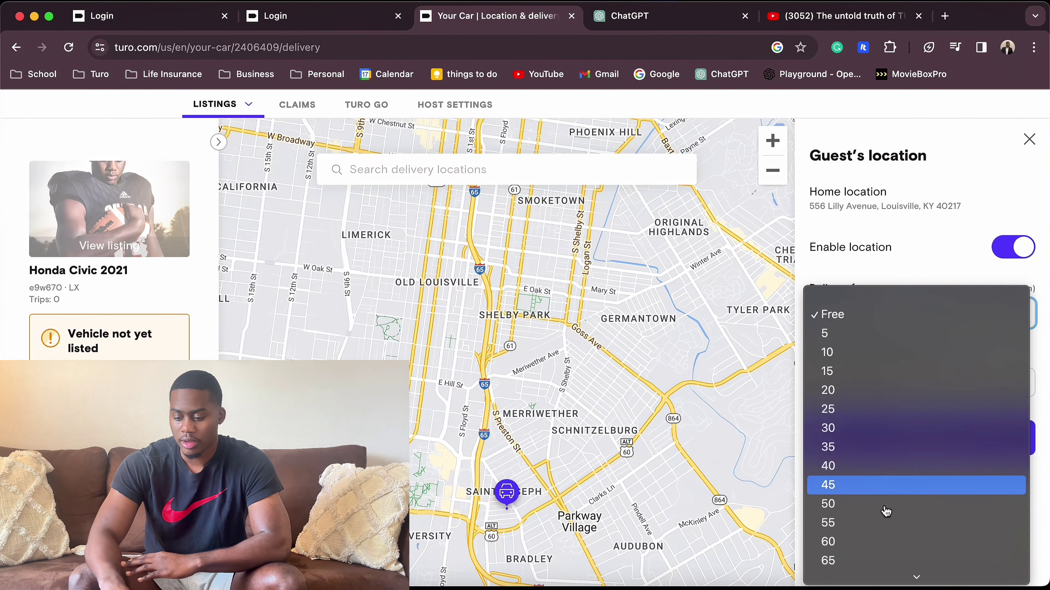
{"action": "left_click", "coordinate": [870, 524]}
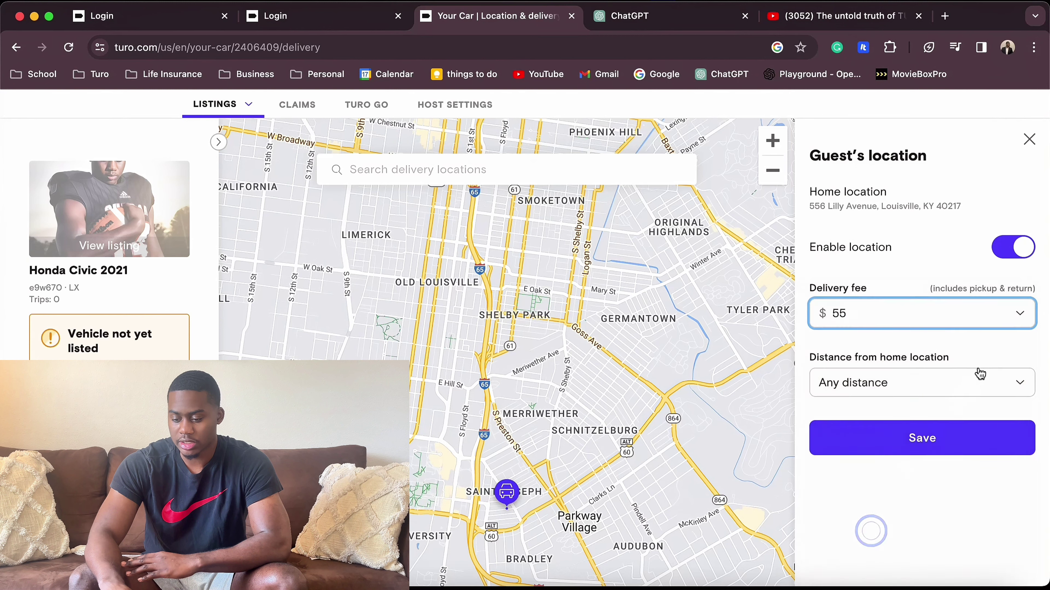
{"action": "left_click", "coordinate": [1011, 311]}
{"action": "left_click", "coordinate": [1046, 304]}
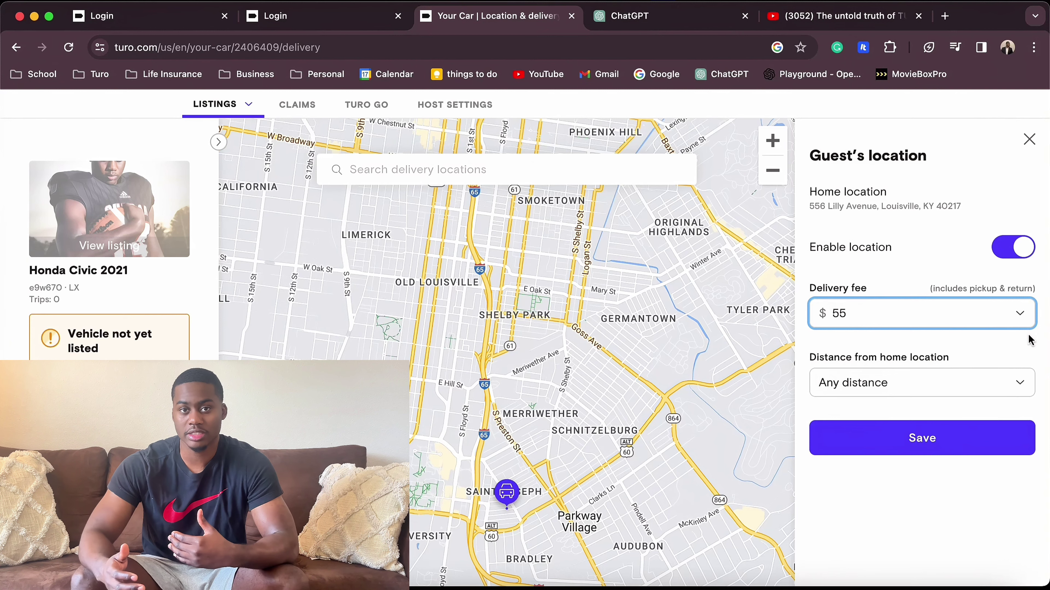
- Limit guest-location delivery to Up to 15 miles and save the settings
{"action": "left_click", "coordinate": [929, 387]}
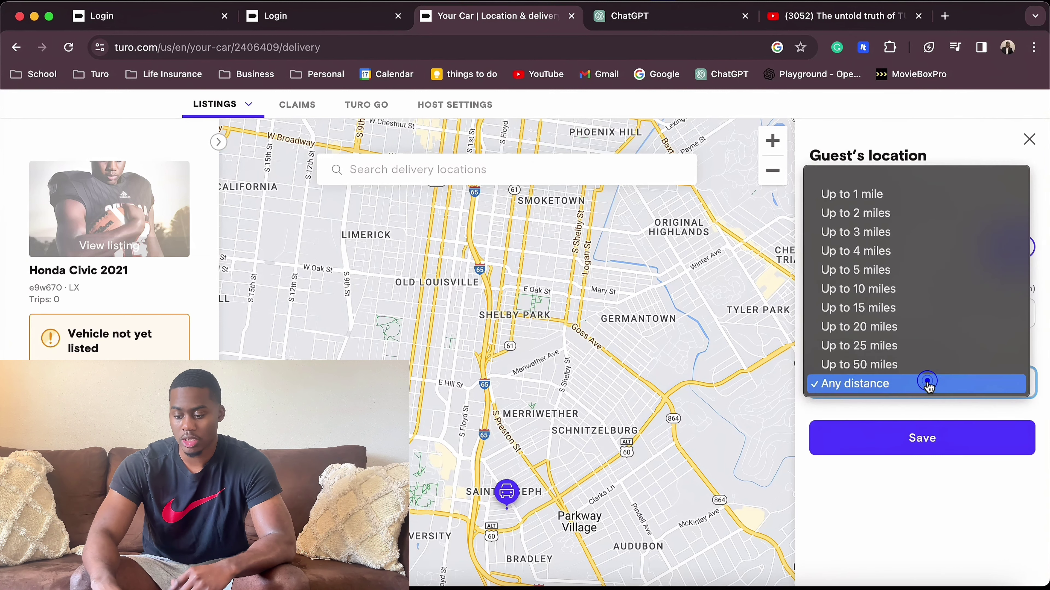
{"action": "left_click", "coordinate": [918, 310]}
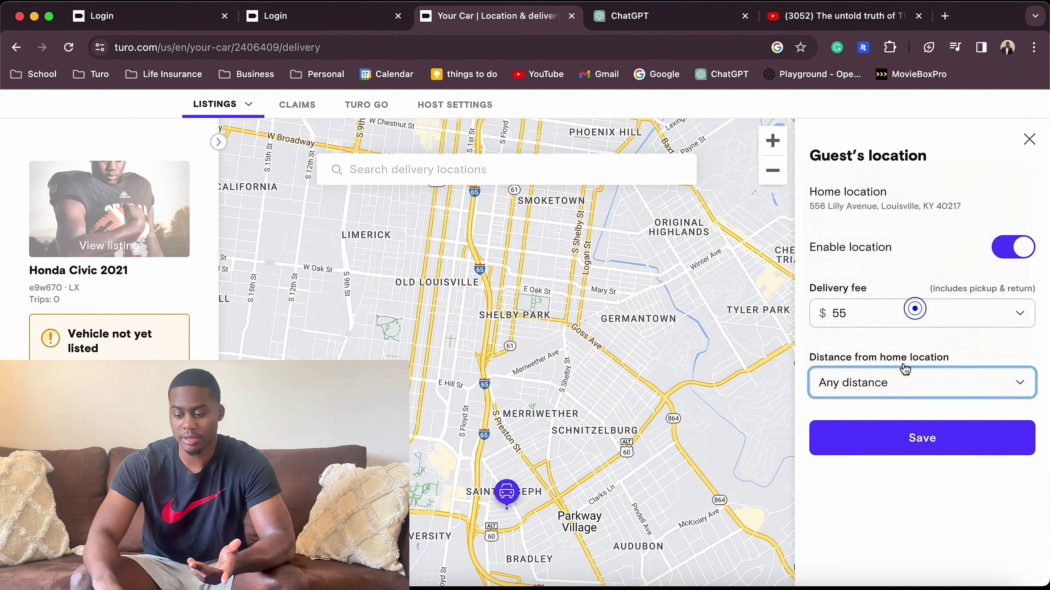
{"action": "left_click", "coordinate": [874, 382]}
{"action": "left_click", "coordinate": [859, 502]}
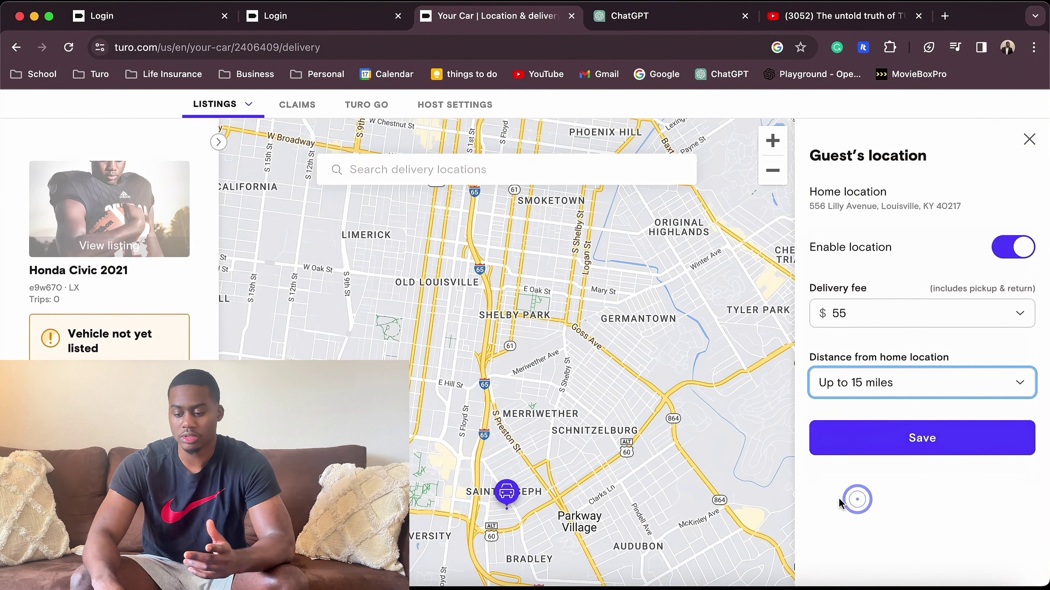
{"action": "left_click", "coordinate": [852, 452]}
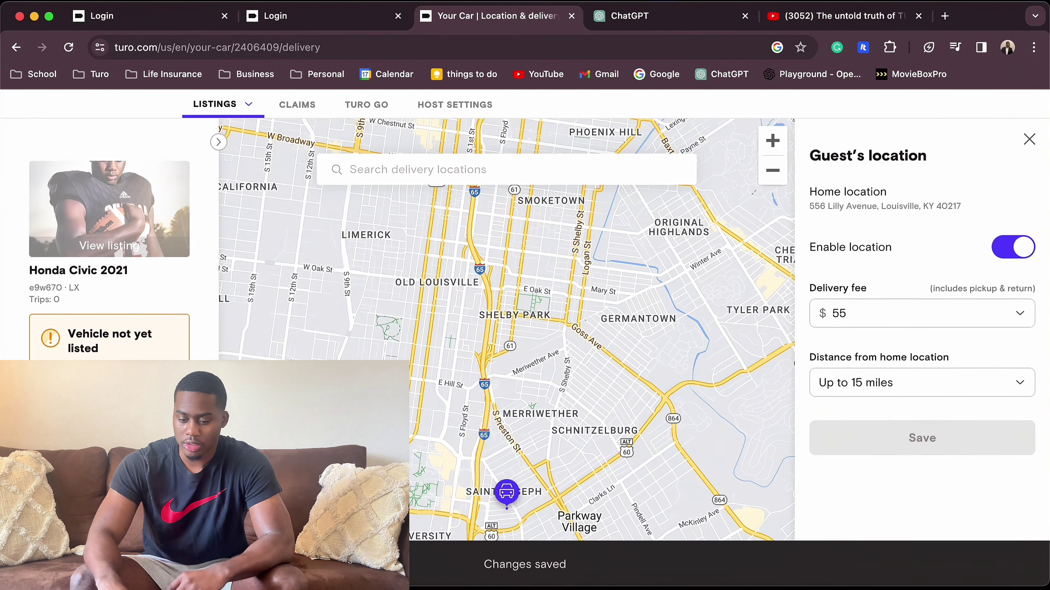
{"action": "scroll", "coordinate": [83, 517], "scroll_direction": "down", "scroll_amount": 1}
{"action": "left_click", "coordinate": [78, 502]}
- Add a new extra on the Extras page, choosing Prepaid refuel from popular extras
{"action": "left_click", "coordinate": [47, 547]}
{"action": "left_click", "coordinate": [196, 492]}
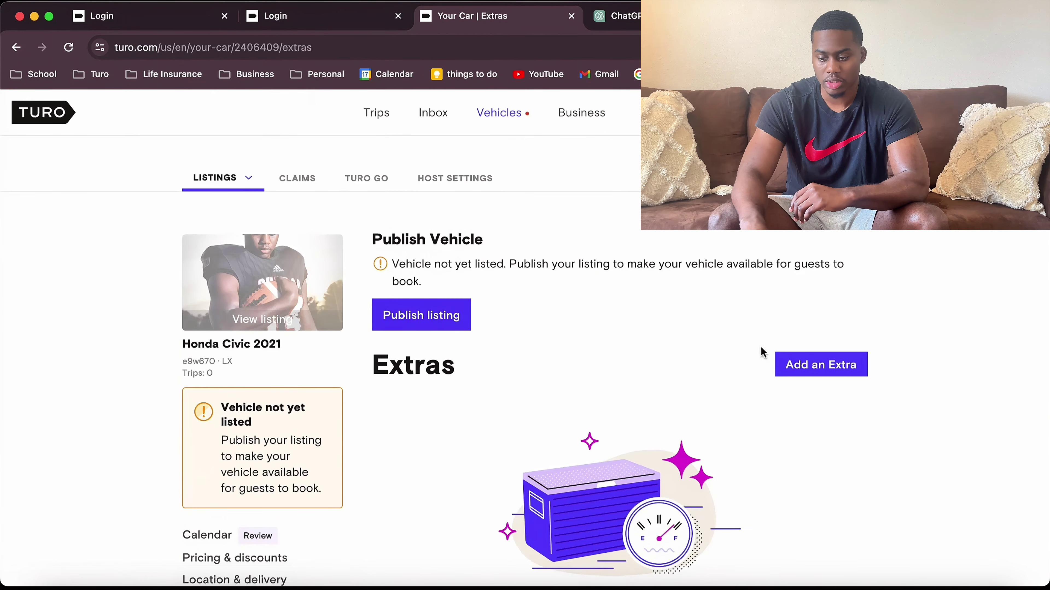
{"action": "left_click", "coordinate": [809, 367]}
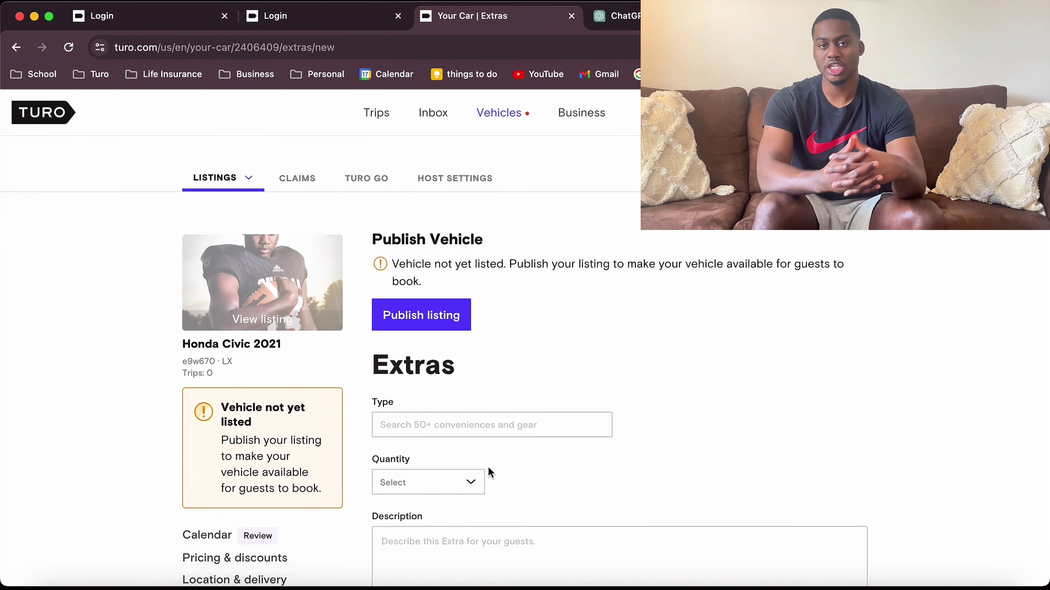
{"action": "left_click", "coordinate": [490, 425]}
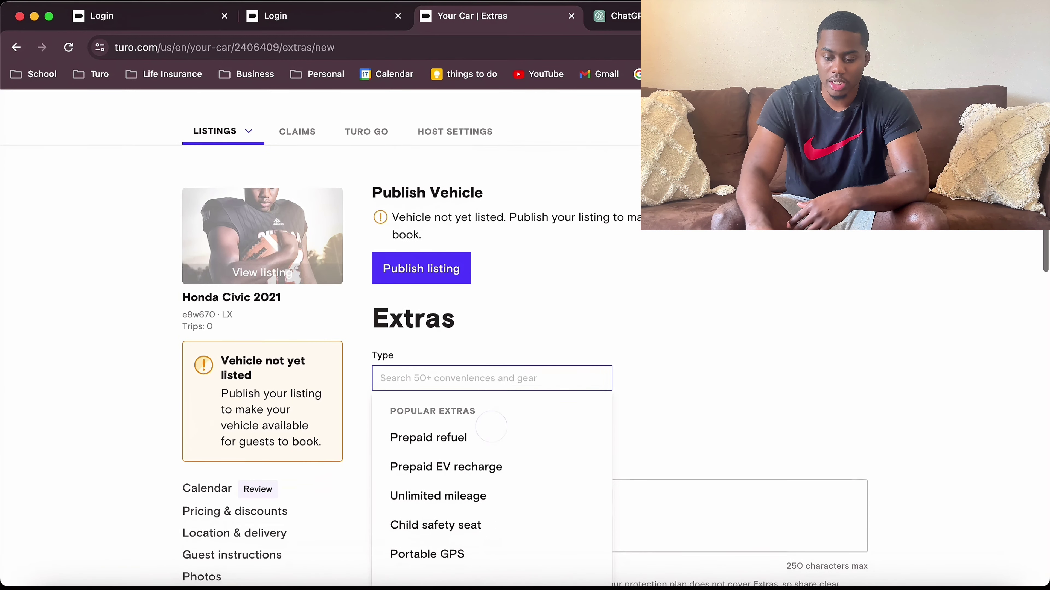
{"action": "left_click", "coordinate": [467, 438]}
- Clear the 45 from the Prepaid refuel's price per item field
{"action": "scroll", "coordinate": [495, 426], "scroll_direction": "down", "scroll_amount": 2}
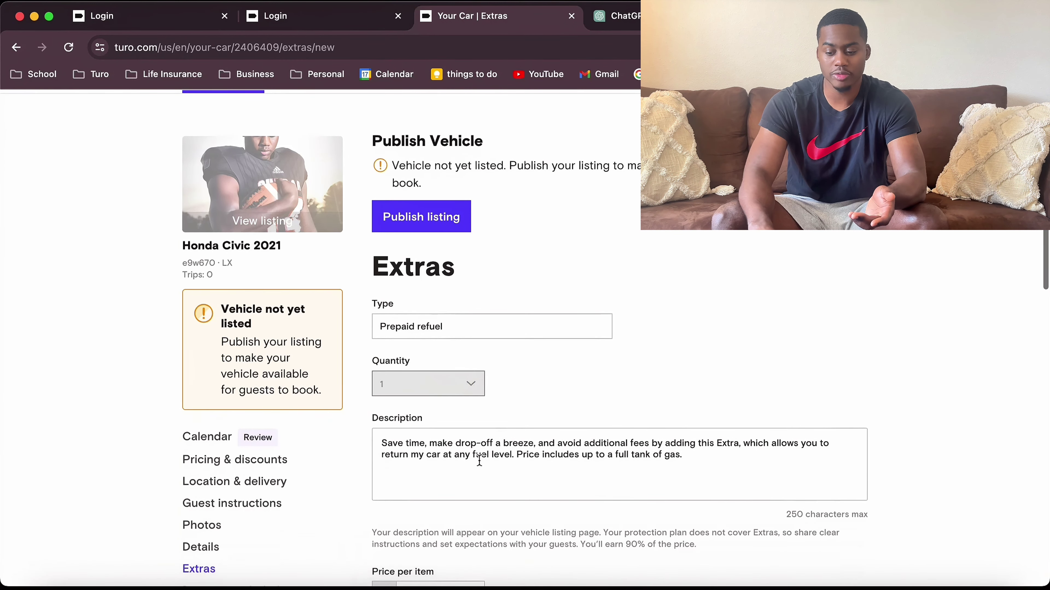
{"action": "scroll", "coordinate": [493, 486], "scroll_direction": "down", "scroll_amount": 1}
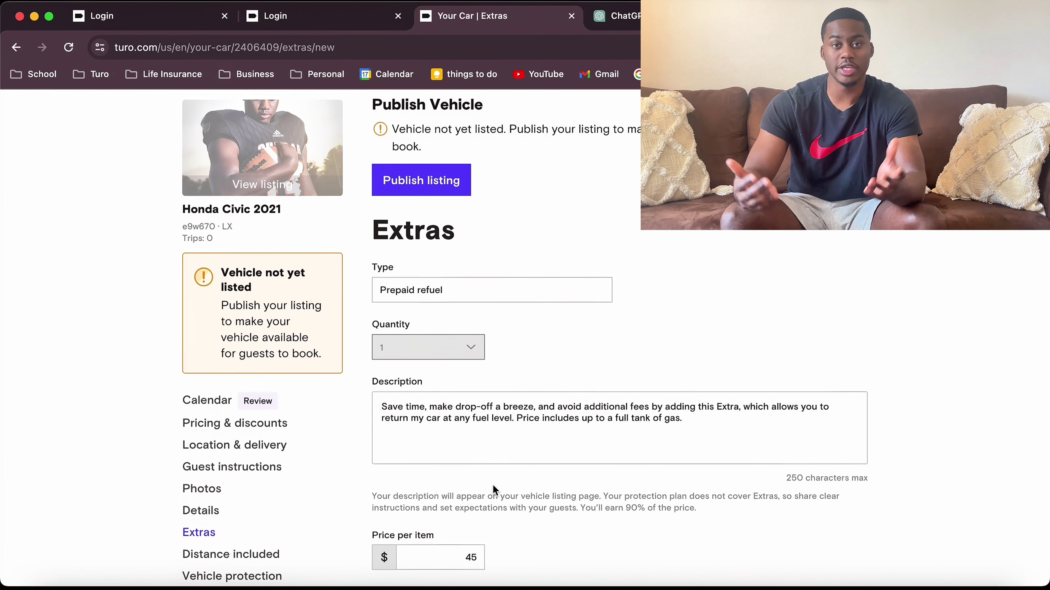
{"action": "scroll", "coordinate": [494, 490], "scroll_direction": "down", "scroll_amount": 2}
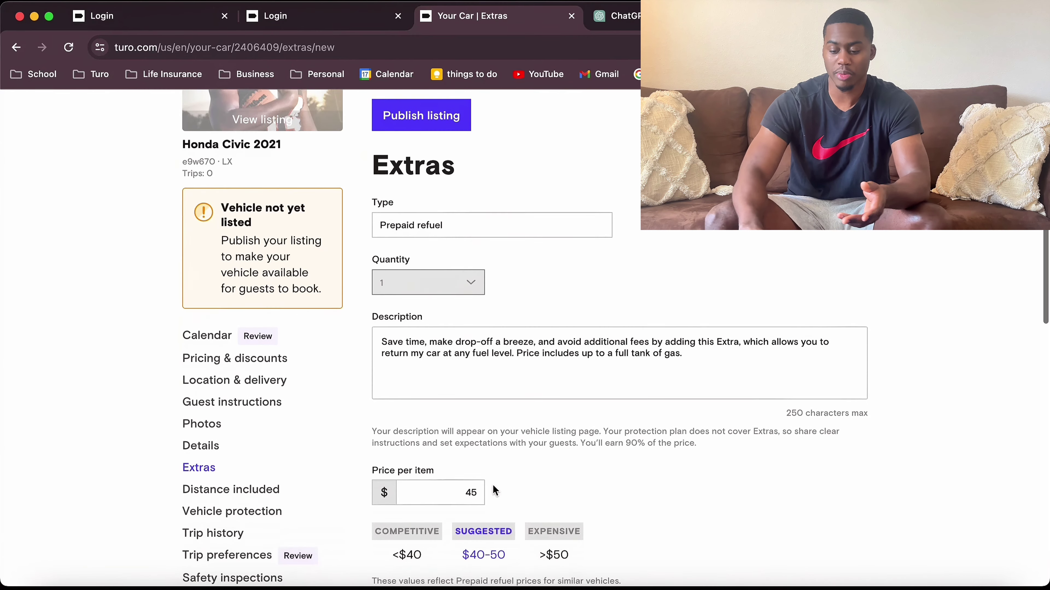
{"action": "left_click", "coordinate": [469, 488]}
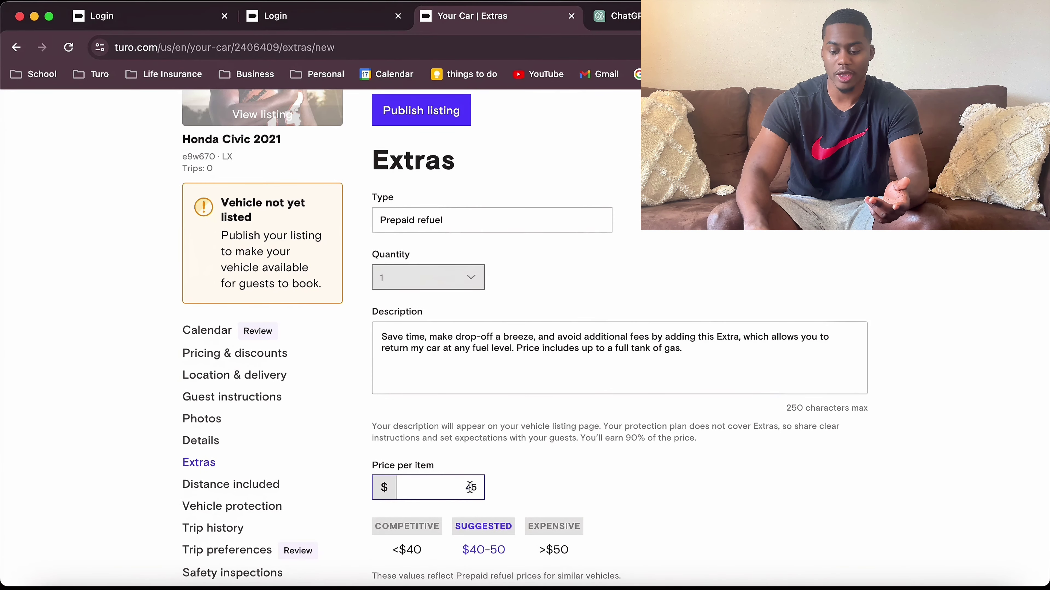
{"action": "double_click", "coordinate": [469, 488]}
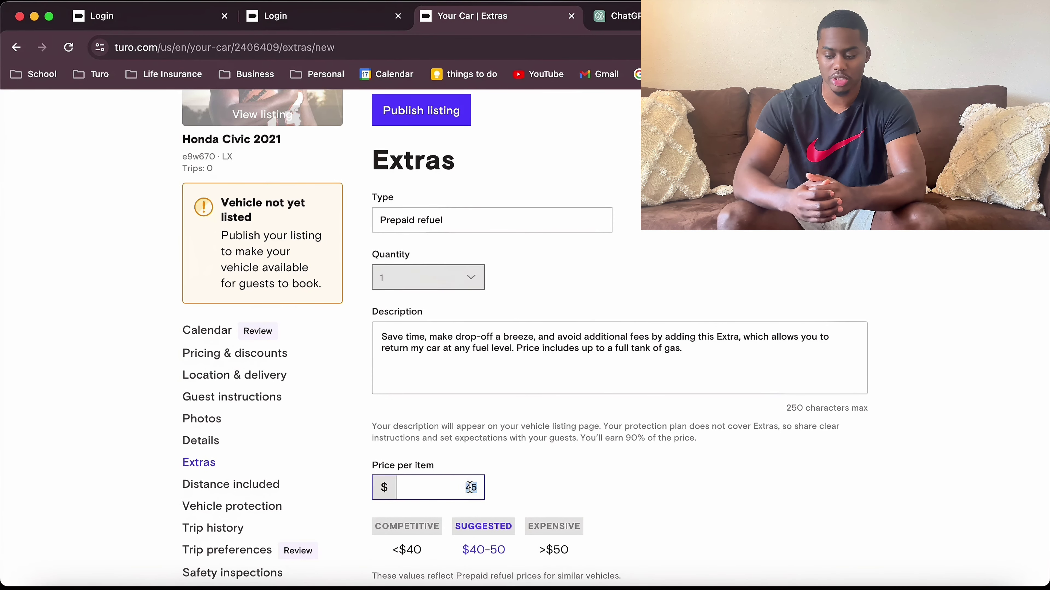
{"action": "key", "text": "BackSpace"}
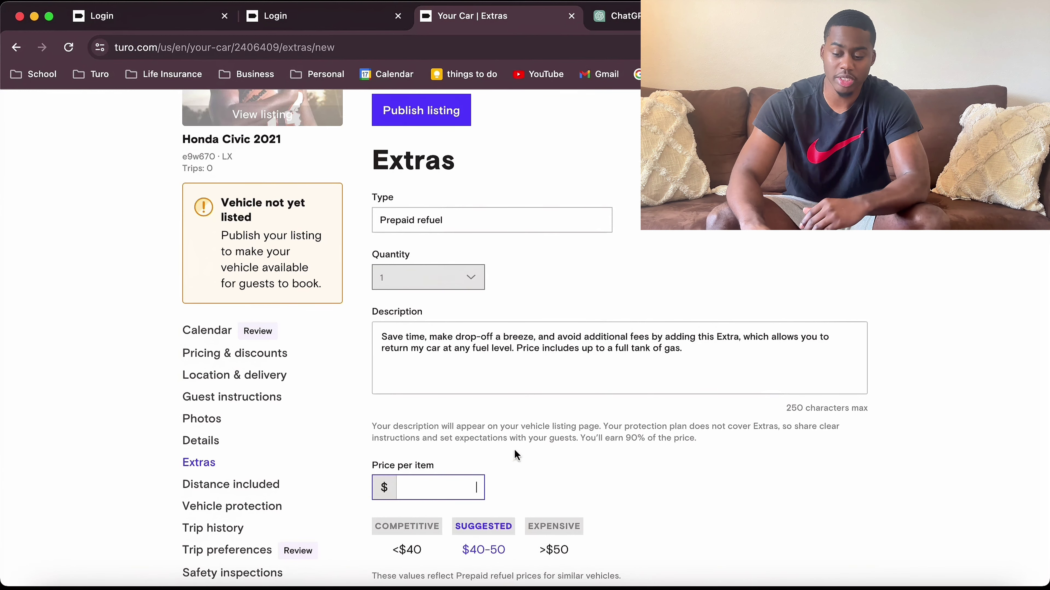
{"action": "scroll", "coordinate": [422, 469], "scroll_direction": "down", "scroll_amount": 3}
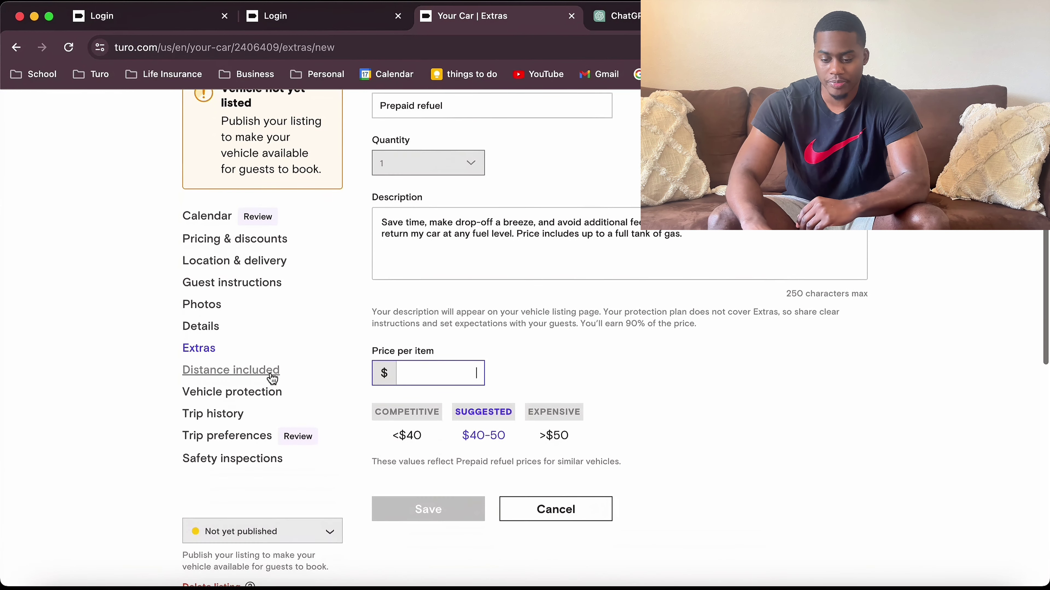
- Turn unlimited distance on and back off, keep 250 miles per day, and save
{"action": "left_click", "coordinate": [268, 371]}
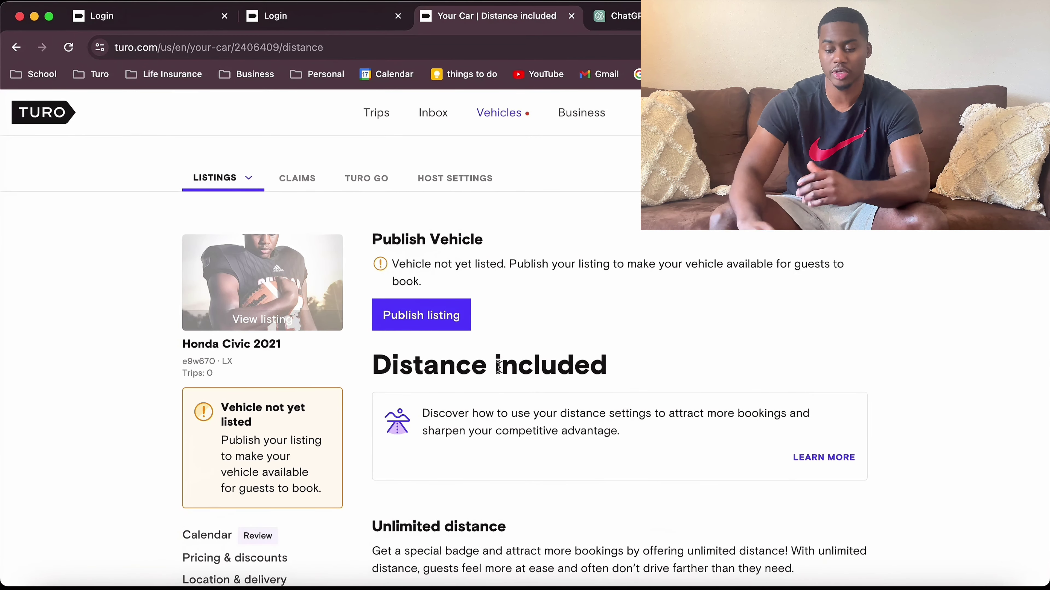
{"action": "scroll", "coordinate": [585, 303], "scroll_direction": "down", "scroll_amount": 5}
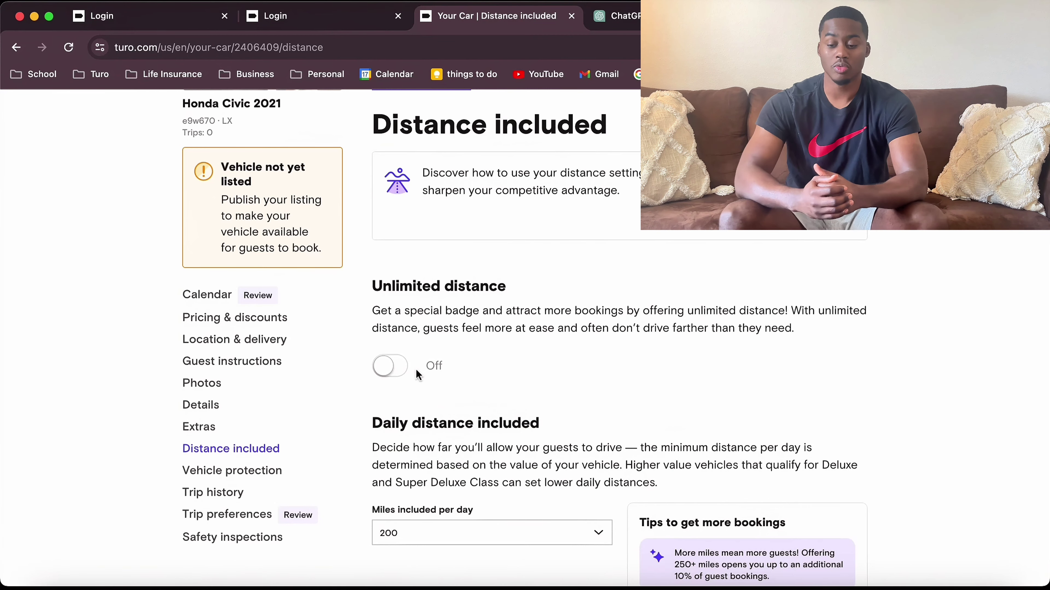
{"action": "left_click", "coordinate": [377, 377]}
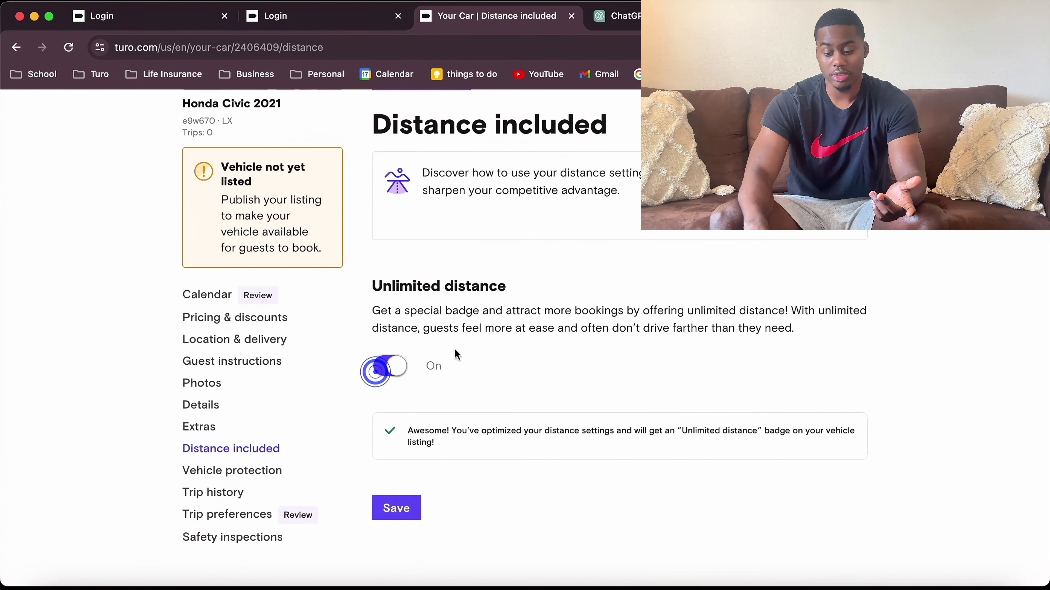
{"action": "left_click", "coordinate": [441, 460]}
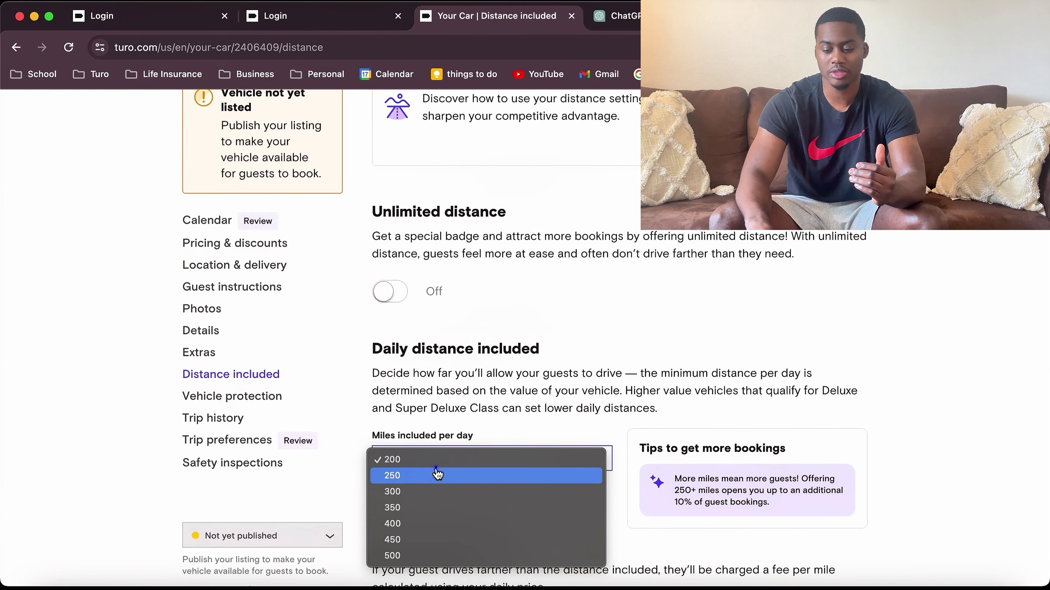
{"action": "left_click", "coordinate": [438, 475]}
{"action": "scroll", "coordinate": [438, 461], "scroll_direction": "down", "scroll_amount": 4}
{"action": "scroll", "coordinate": [451, 461], "scroll_direction": "down", "scroll_amount": 1}
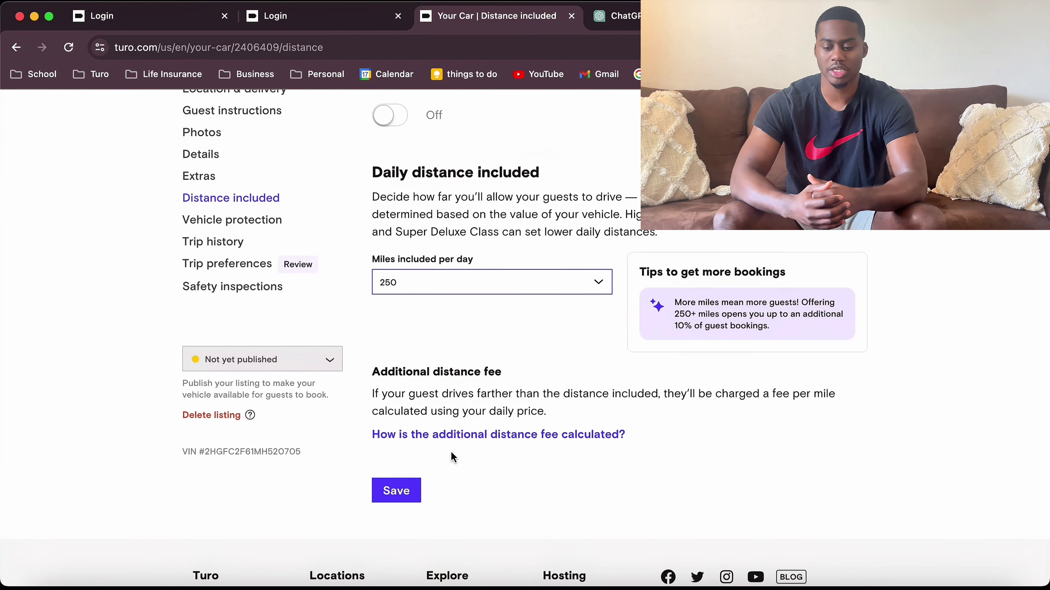
{"action": "left_click", "coordinate": [480, 288]}
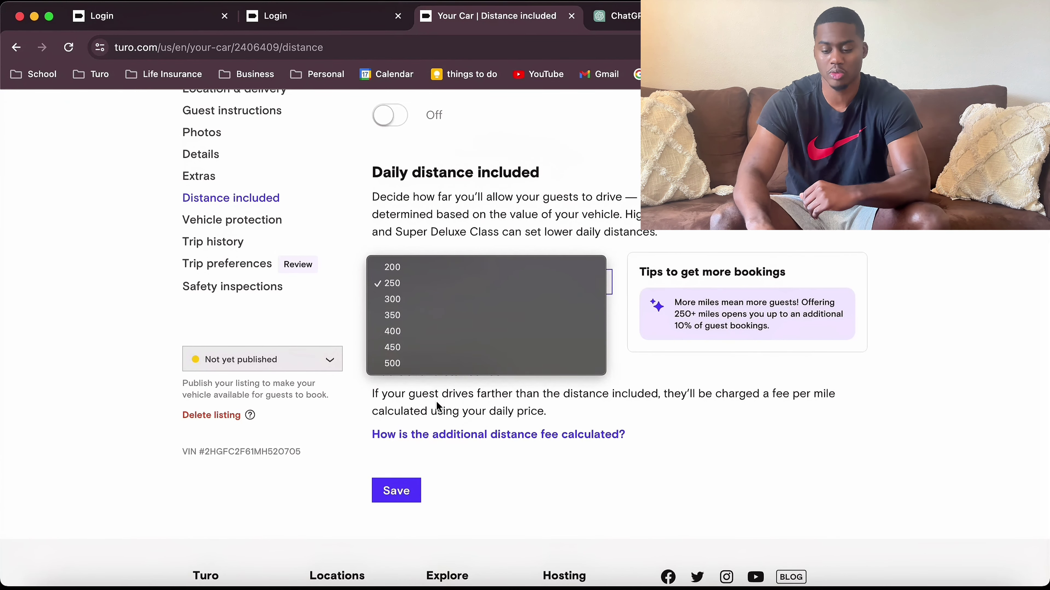
{"action": "left_click", "coordinate": [500, 484]}
{"action": "left_click", "coordinate": [407, 492]}
{"action": "left_click", "coordinate": [259, 219]}
- Start changing the protection plan and compare the 60, 75 and 80 plans' terms
{"action": "scroll", "coordinate": [416, 368], "scroll_direction": "down", "scroll_amount": 7}
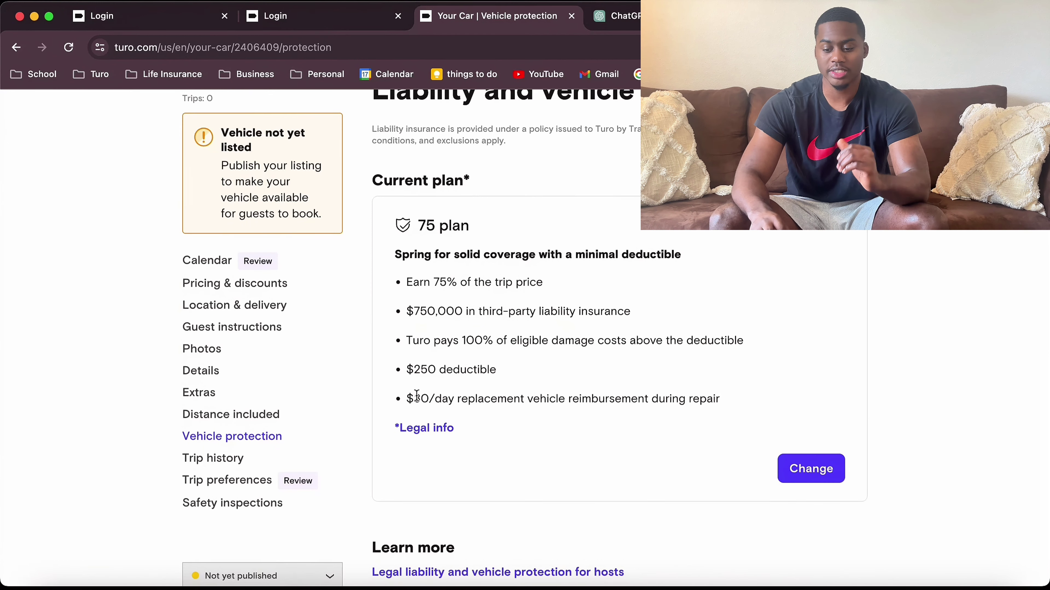
{"action": "scroll", "coordinate": [467, 459], "scroll_direction": "down", "scroll_amount": 2}
{"action": "scroll", "coordinate": [469, 460], "scroll_direction": "up", "scroll_amount": 2}
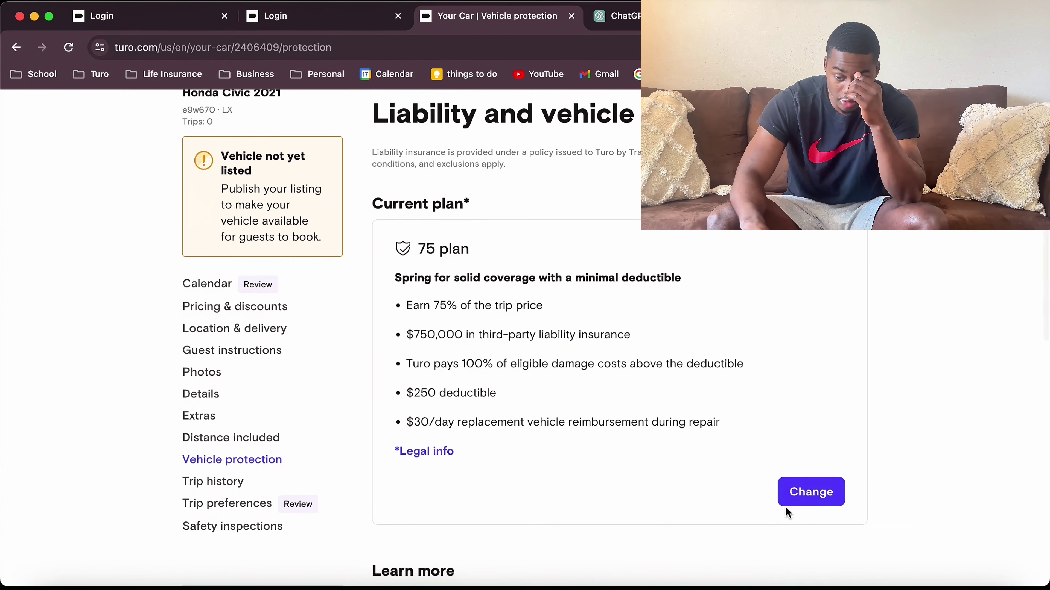
{"action": "left_click", "coordinate": [786, 504]}
{"action": "scroll", "coordinate": [471, 452], "scroll_direction": "down", "scroll_amount": 3}
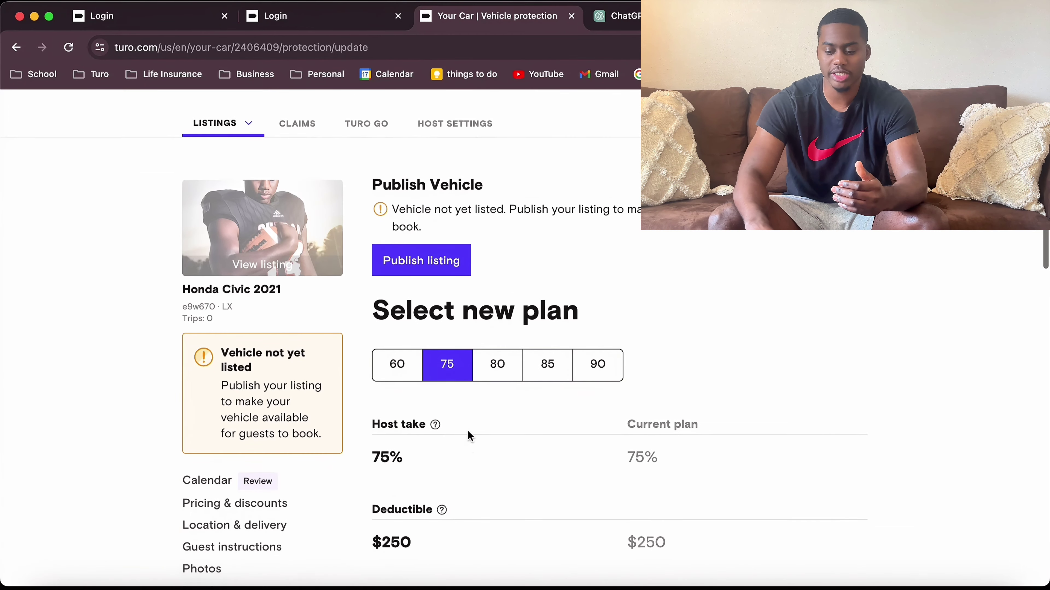
{"action": "left_click", "coordinate": [406, 378]}
{"action": "scroll", "coordinate": [439, 434], "scroll_direction": "down", "scroll_amount": 7}
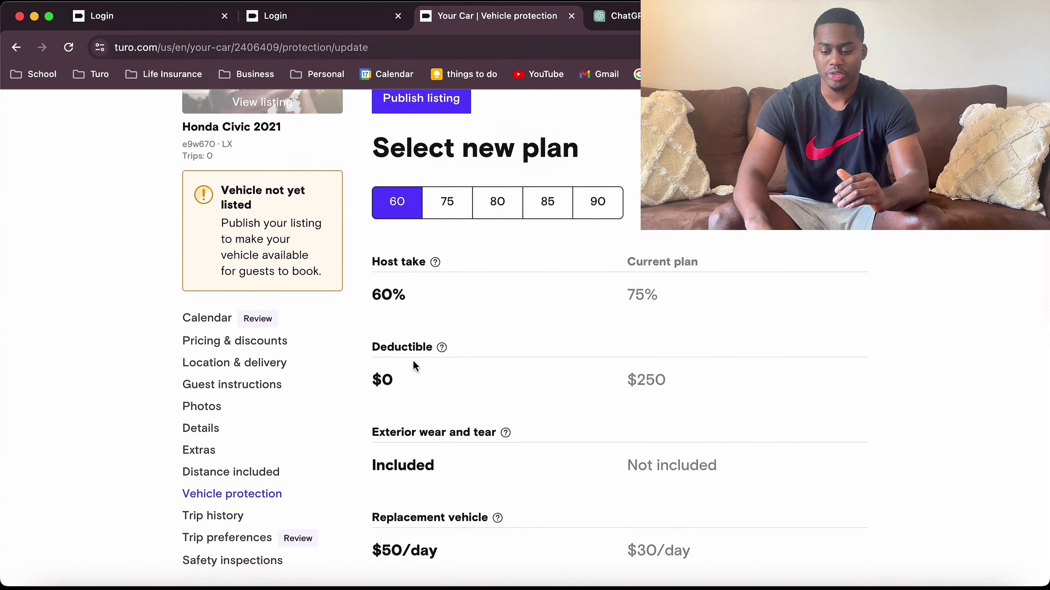
{"action": "left_click_drag", "start_coordinate": [368, 379], "coordinate": [453, 383]}
{"action": "scroll", "coordinate": [446, 405], "scroll_direction": "up", "scroll_amount": 10}
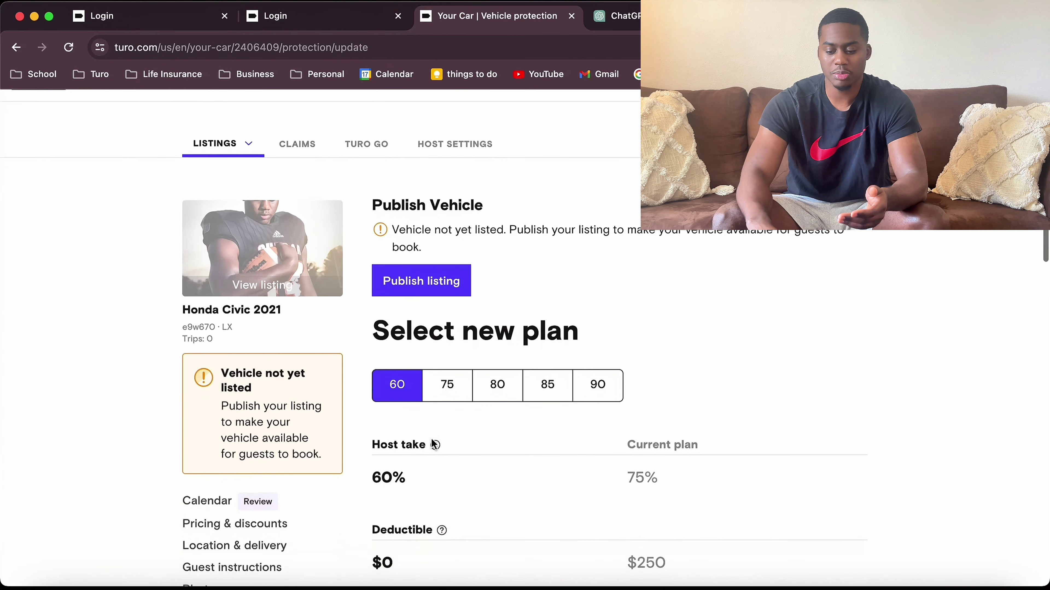
{"action": "scroll", "coordinate": [431, 438], "scroll_direction": "down", "scroll_amount": 4}
{"action": "left_click", "coordinate": [425, 340]}
{"action": "left_click", "coordinate": [496, 337]}
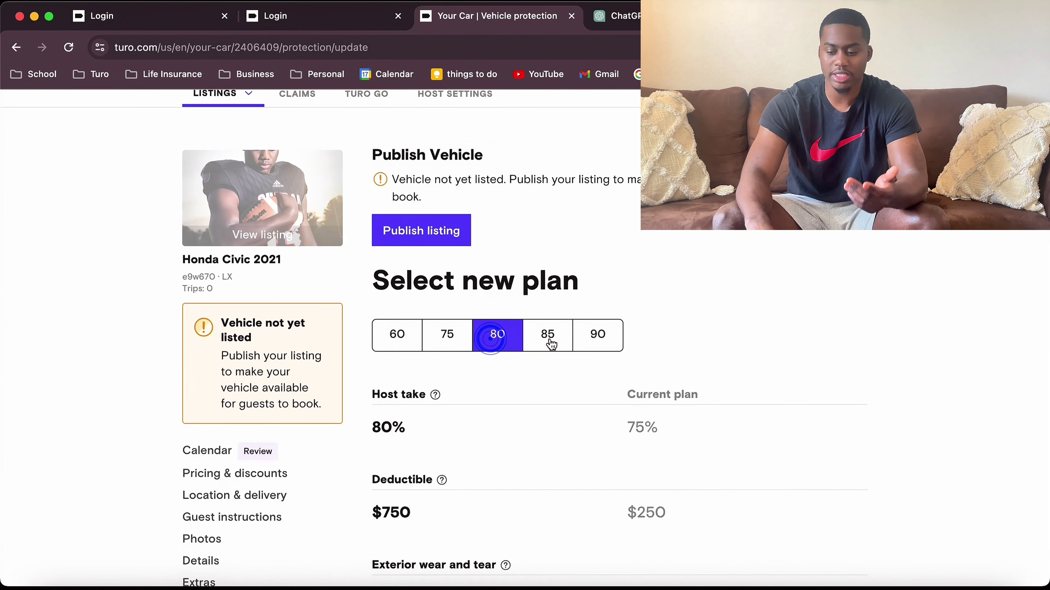
{"action": "left_click", "coordinate": [396, 327]}
{"action": "scroll", "coordinate": [401, 384], "scroll_direction": "down", "scroll_amount": 2}
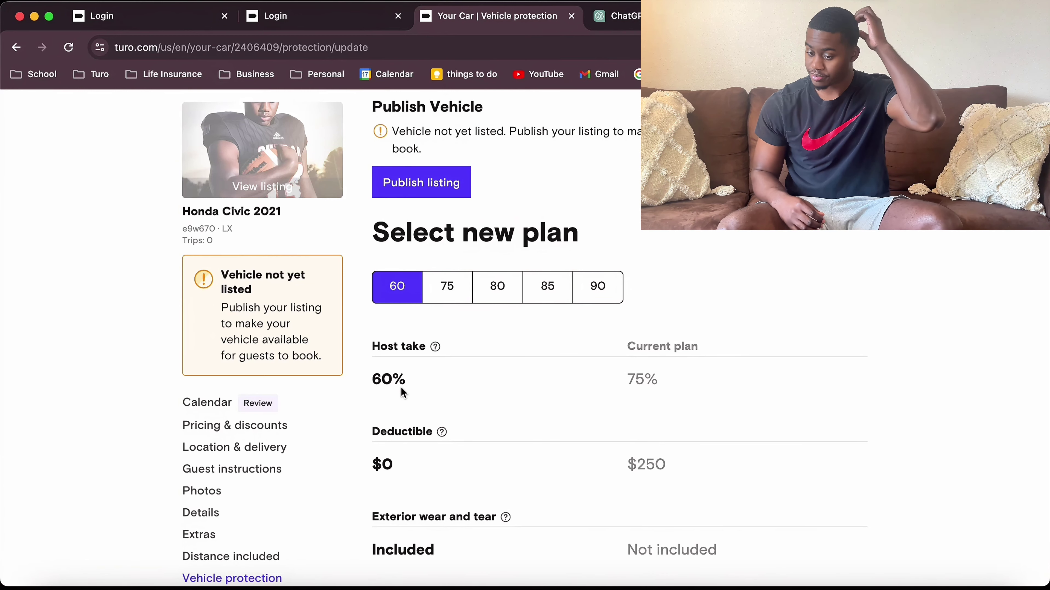
{"action": "left_click", "coordinate": [445, 289]}
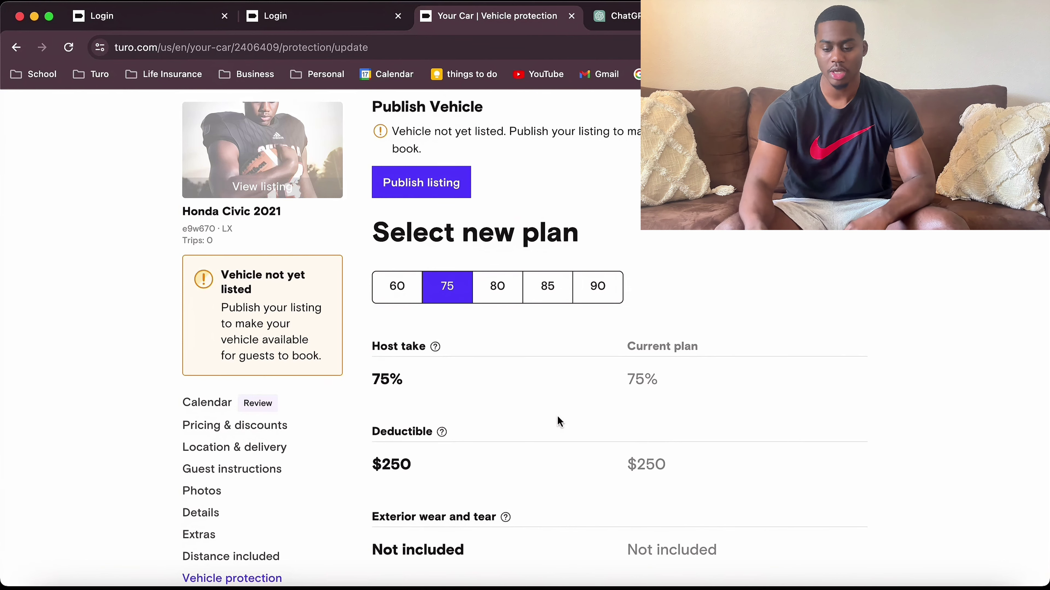
- Review the 80 and 85 plans, ending on the 90 plan with its $2,500 deductible
{"action": "scroll", "coordinate": [540, 439], "scroll_direction": "down", "scroll_amount": 3}
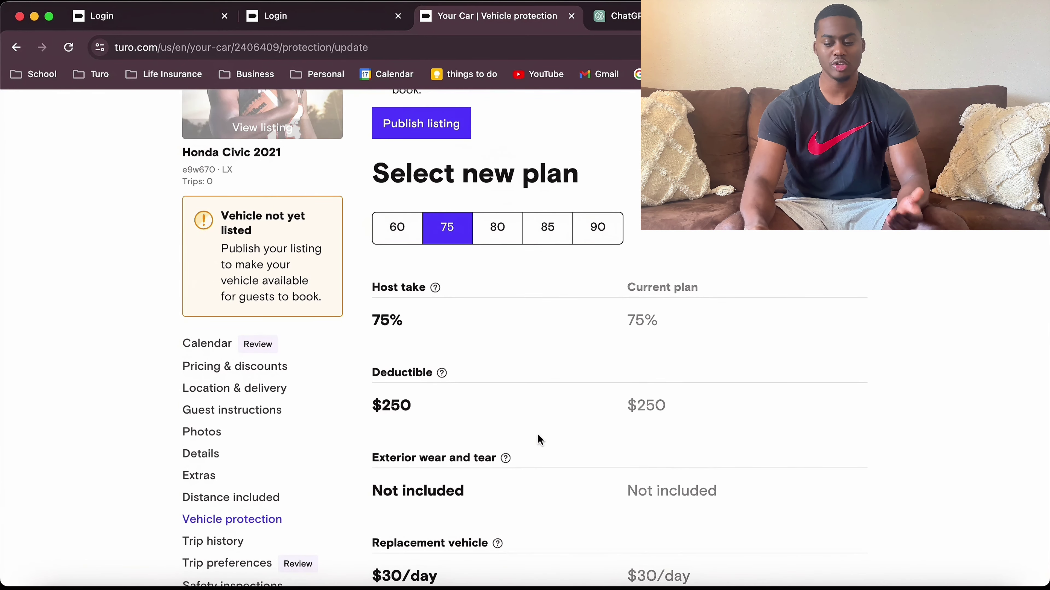
{"action": "scroll", "coordinate": [539, 439], "scroll_direction": "down", "scroll_amount": 6}
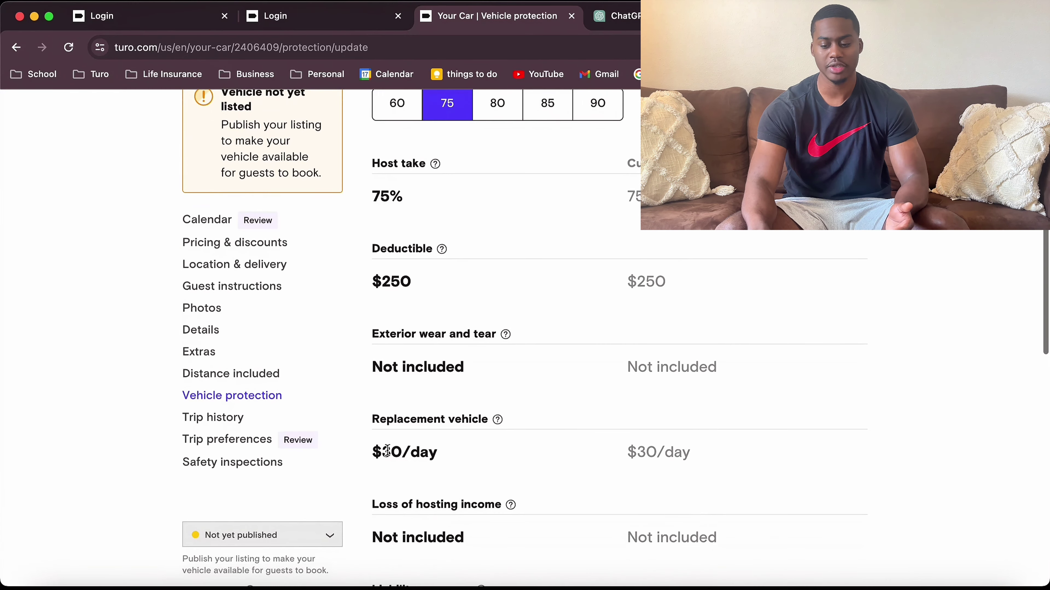
{"action": "scroll", "coordinate": [442, 454], "scroll_direction": "down", "scroll_amount": 8}
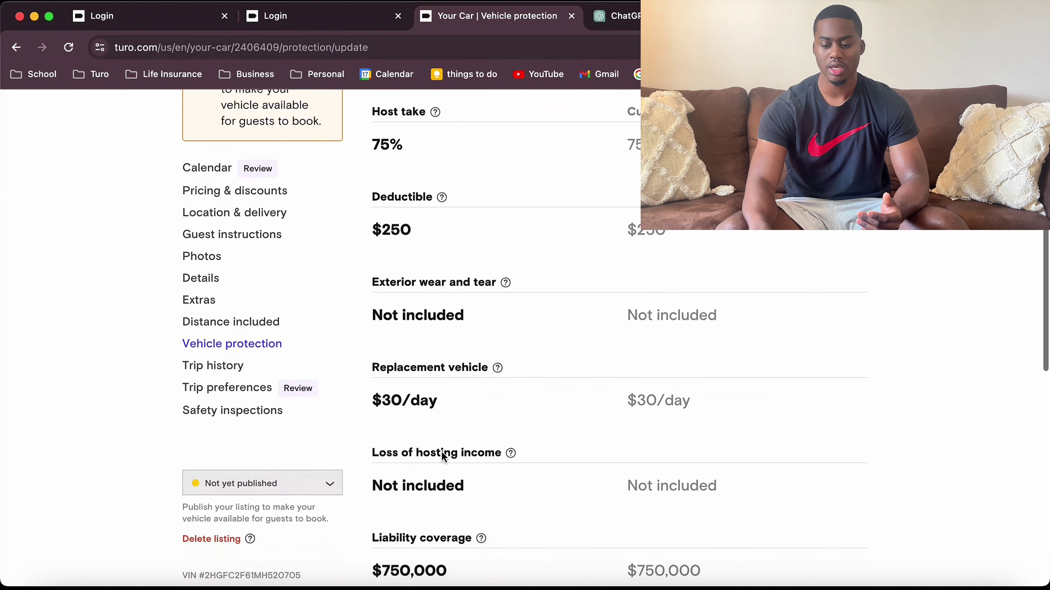
{"action": "scroll", "coordinate": [442, 451], "scroll_direction": "up", "scroll_amount": 11}
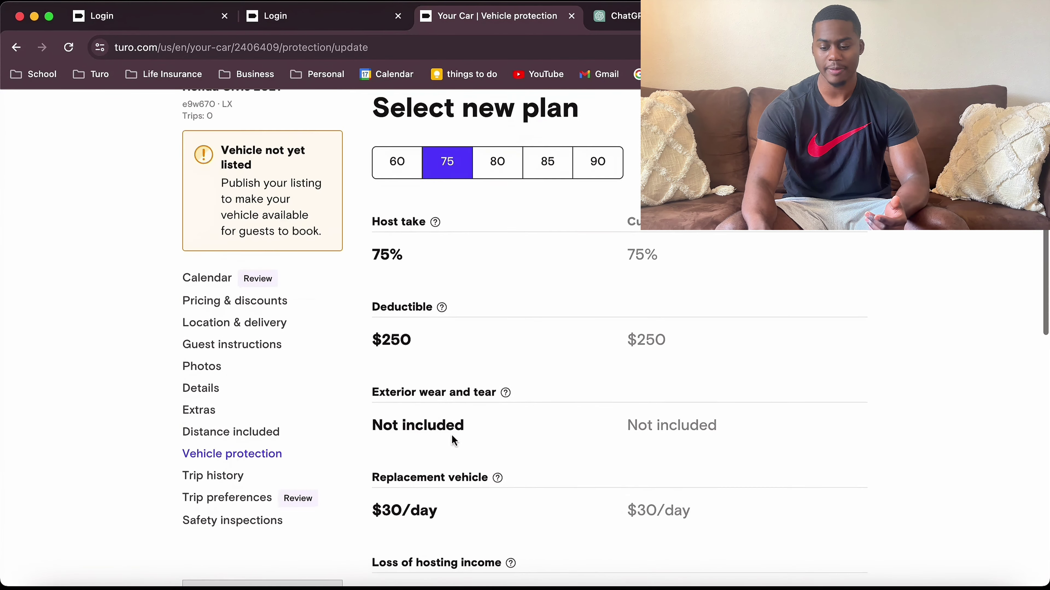
{"action": "left_click", "coordinate": [494, 172]}
{"action": "scroll", "coordinate": [496, 353], "scroll_direction": "down", "scroll_amount": 1}
{"action": "scroll", "coordinate": [496, 356], "scroll_direction": "up", "scroll_amount": 1}
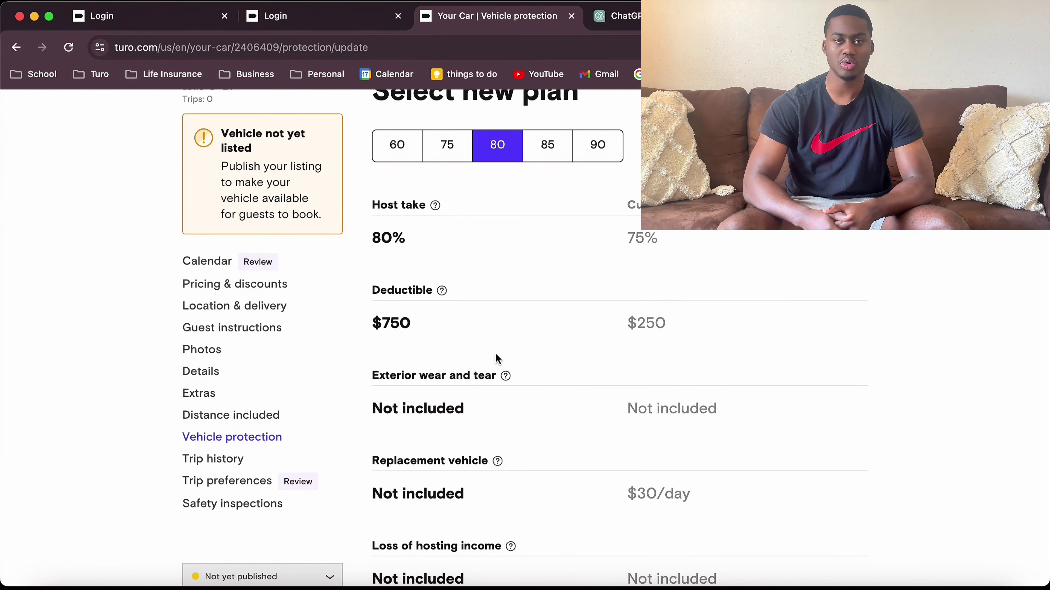
{"action": "scroll", "coordinate": [498, 359], "scroll_direction": "down", "scroll_amount": 5}
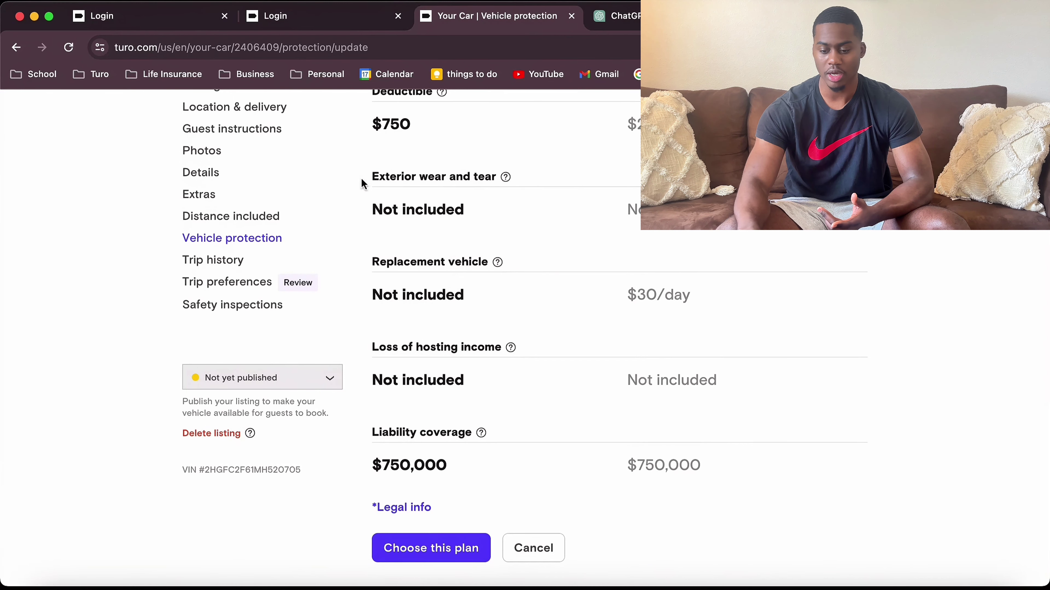
{"action": "scroll", "coordinate": [475, 171], "scroll_direction": "up", "scroll_amount": 10}
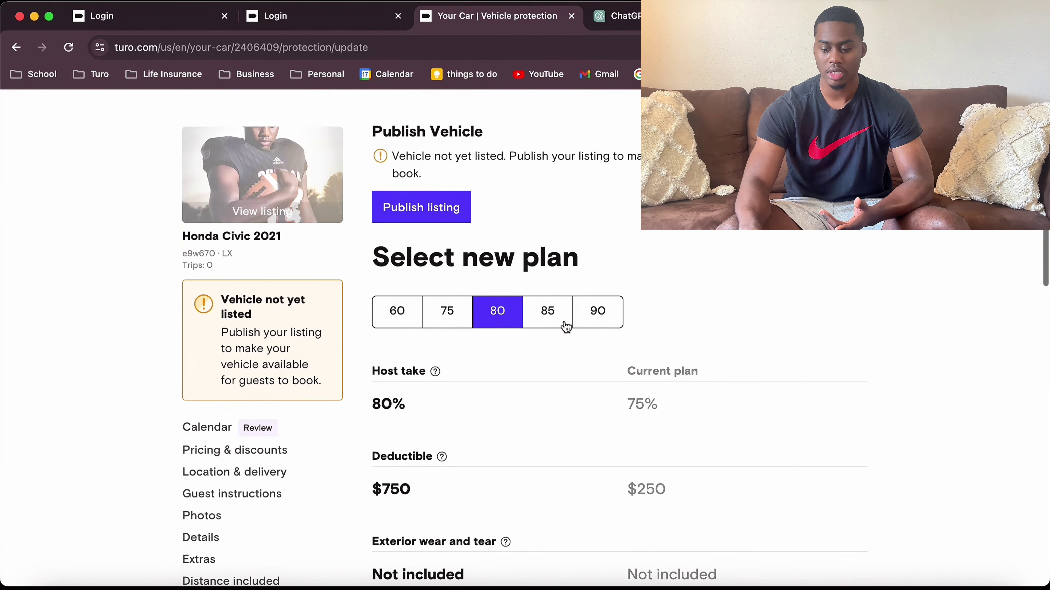
{"action": "left_click", "coordinate": [554, 320]}
{"action": "scroll", "coordinate": [512, 383], "scroll_direction": "down", "scroll_amount": 2}
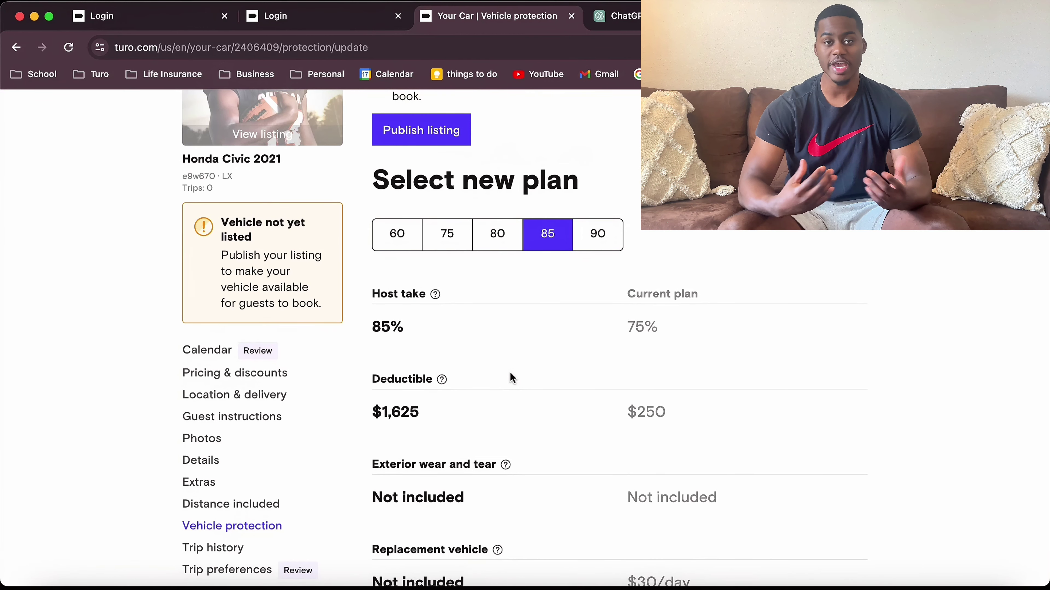
{"action": "left_click", "coordinate": [607, 240]}
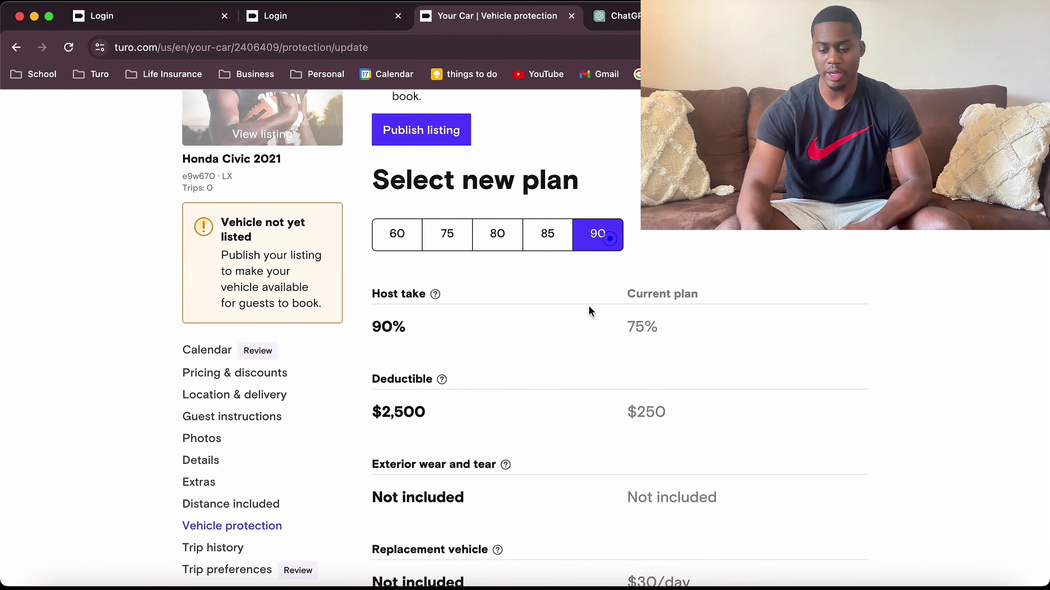